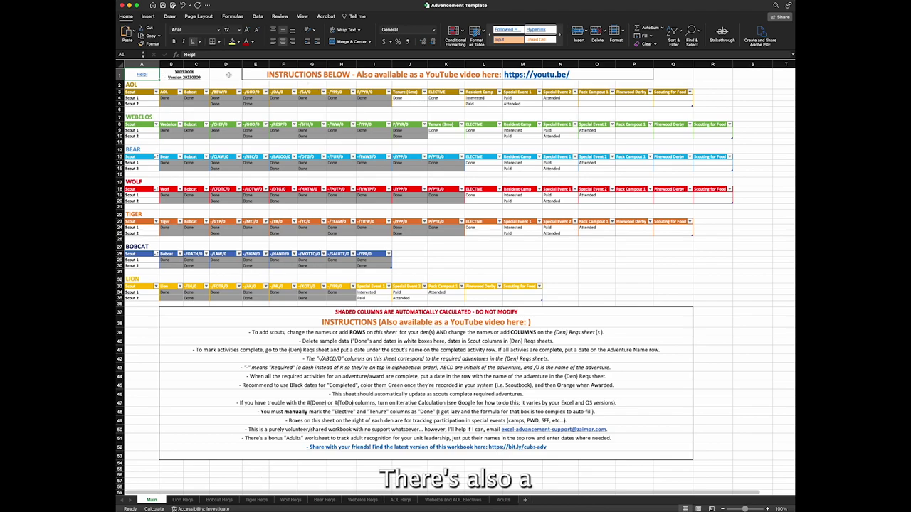
# Step: Inspect the version note, the column A scout names and the lookup formula in C34
pyautogui.click(192, 75)
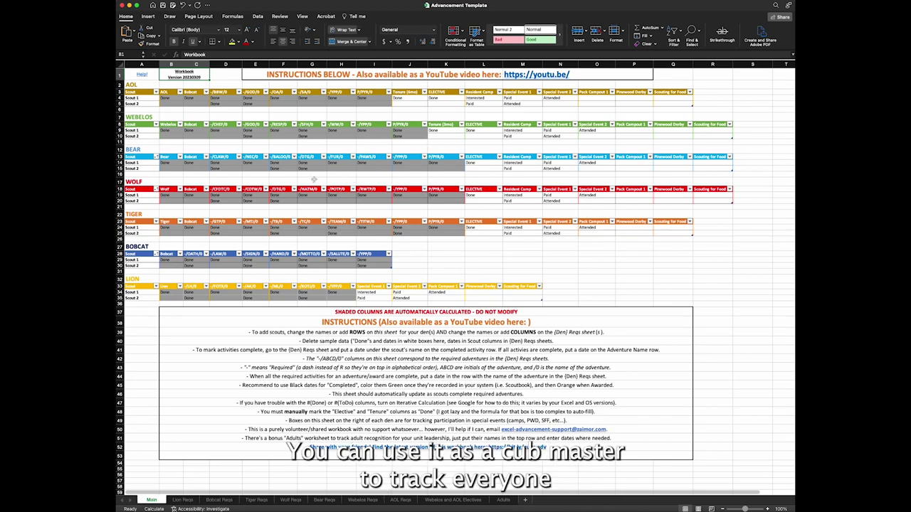
pyautogui.moveTo(148, 100); pyautogui.dragTo(146, 303)
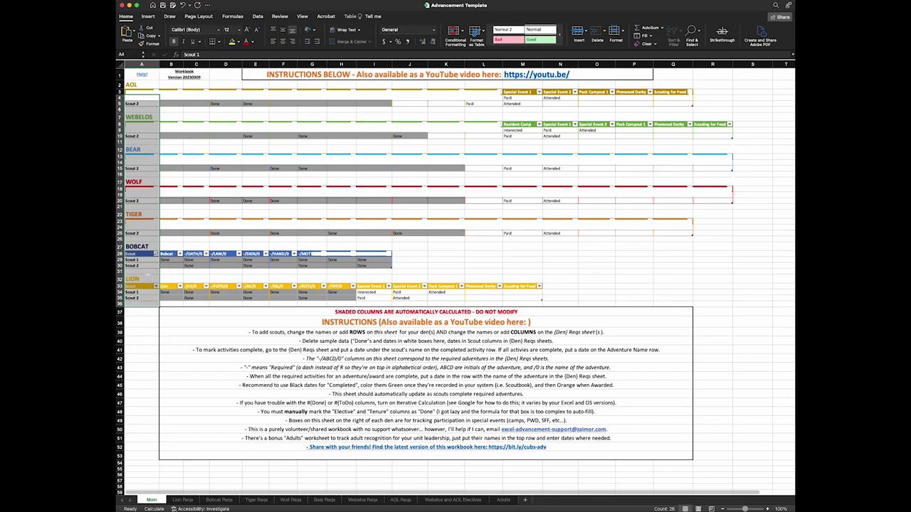
pyautogui.click(142, 247)
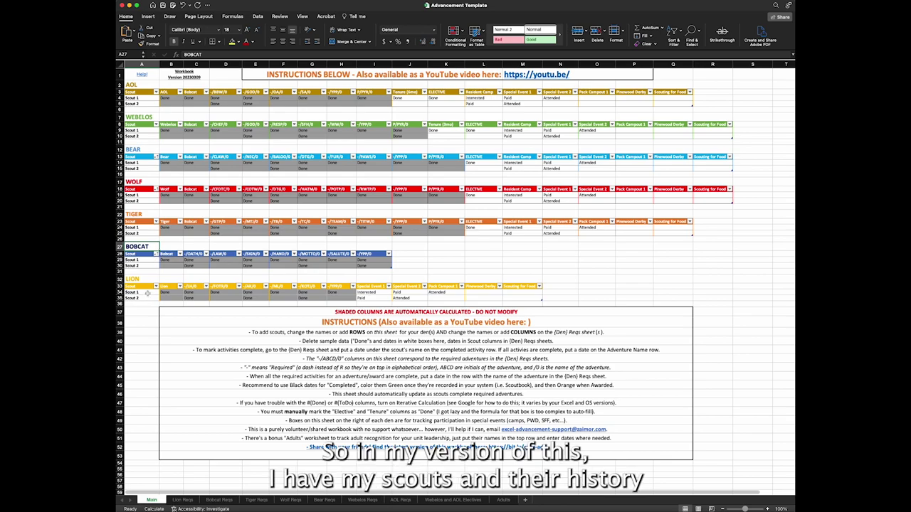
pyautogui.click(175, 292)
pyautogui.click(200, 293)
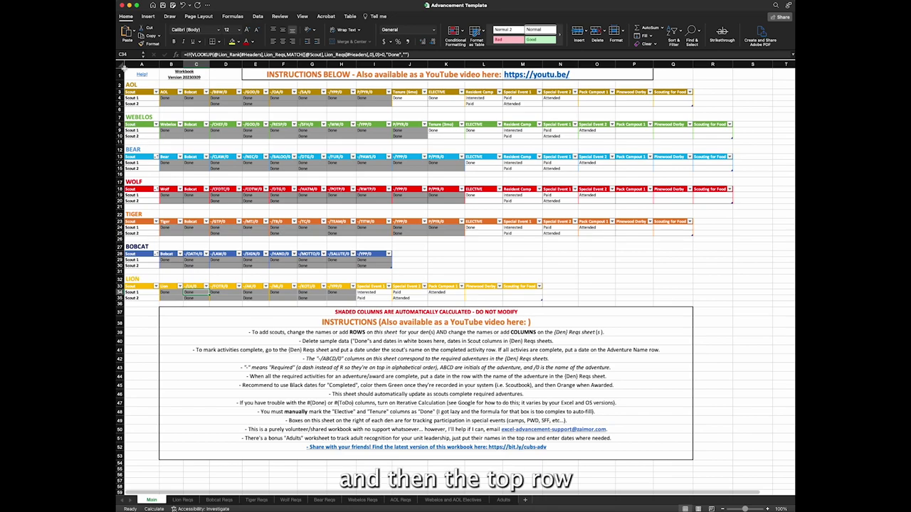
# Step: Examine the AOL table's auto-calculated grey cells, white event cells and Resident Camp entries
pyautogui.moveTo(143, 92); pyautogui.dragTo(317, 92)
pyautogui.moveTo(488, 99); pyautogui.dragTo(488, 104)
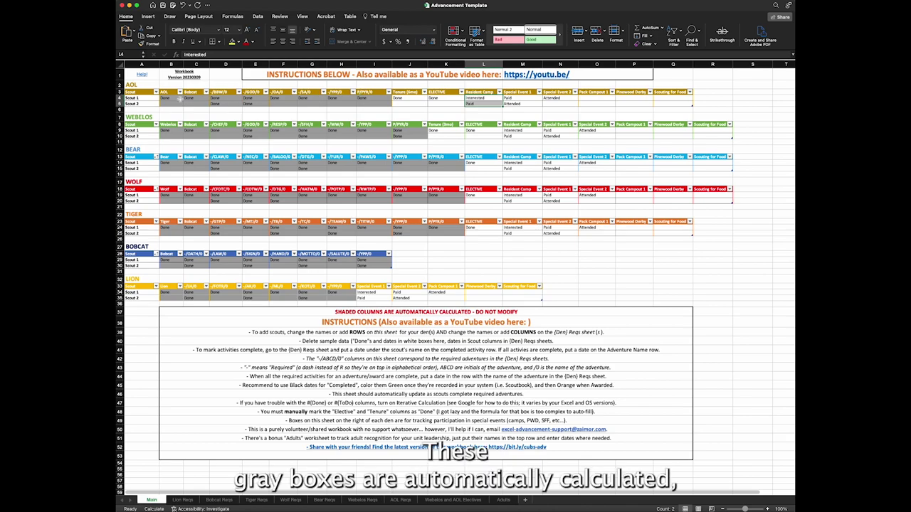
pyautogui.moveTo(173, 97); pyautogui.dragTo(366, 97)
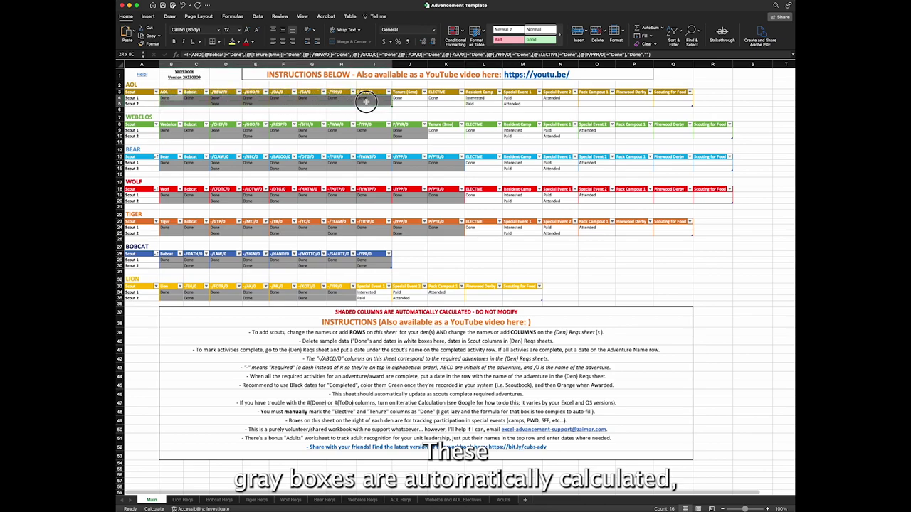
pyautogui.click(368, 103)
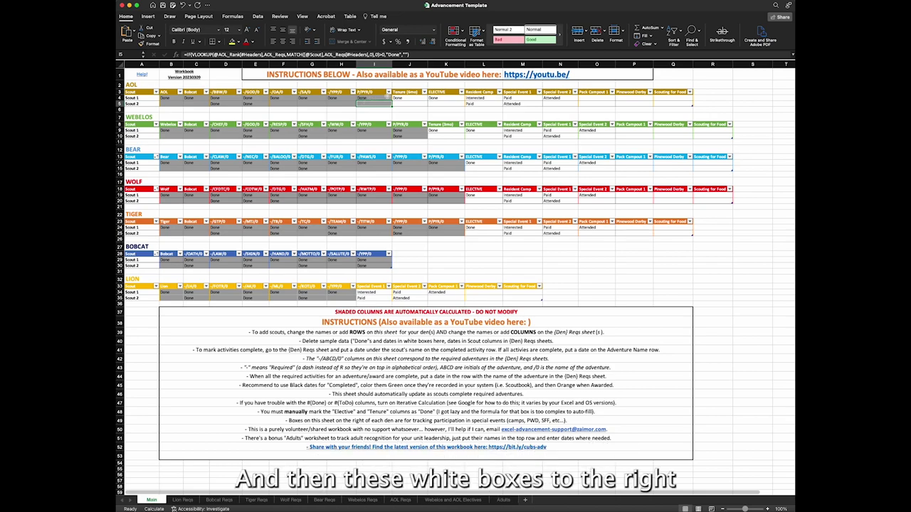
pyautogui.moveTo(404, 98); pyautogui.dragTo(663, 102)
pyautogui.click(664, 102)
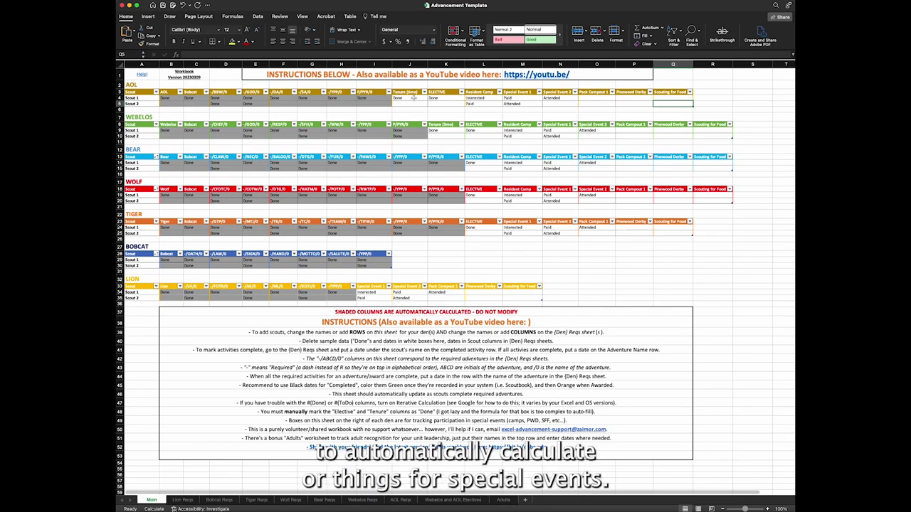
pyautogui.click(480, 93)
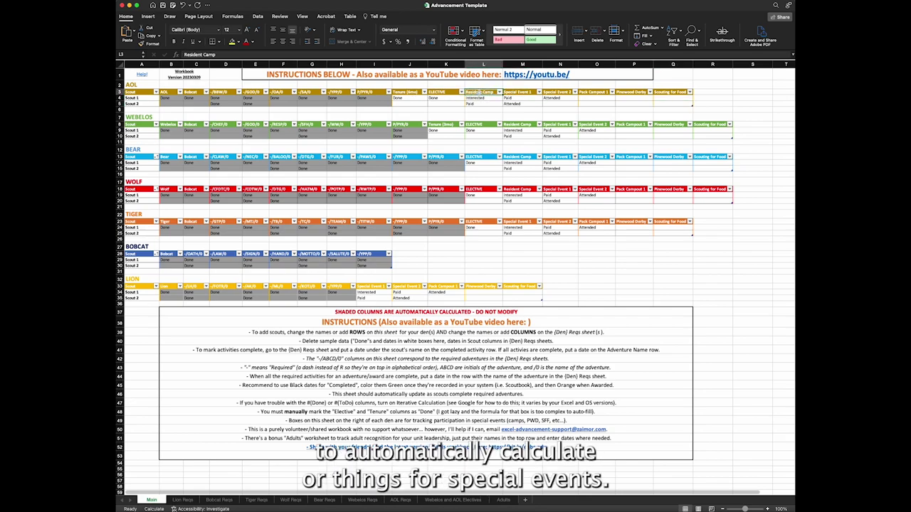
pyautogui.click(487, 103)
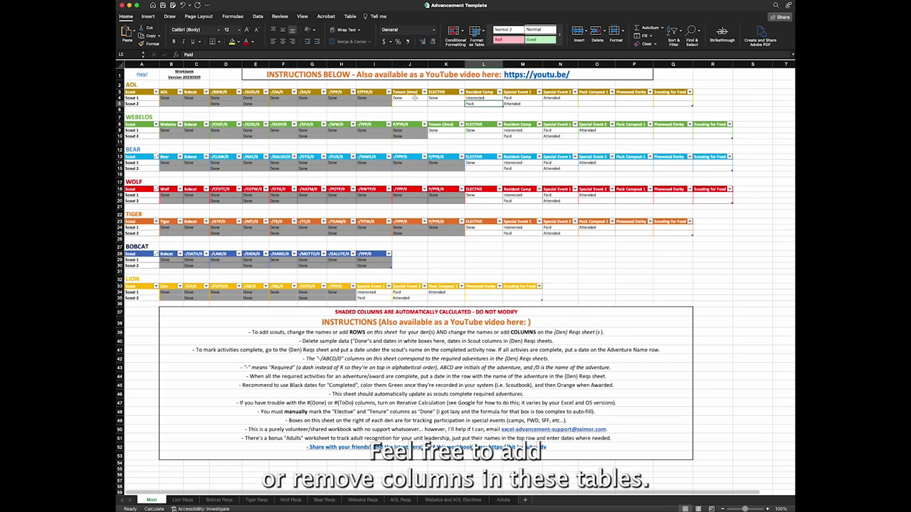
# Step: Insert a table column left of the ELECTIVE header, then undo it
pyautogui.rightClick(445, 94)
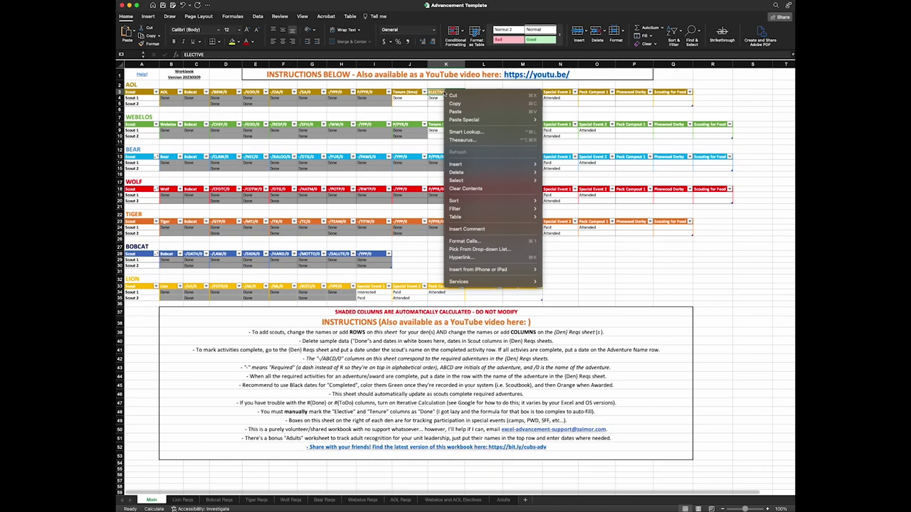
pyautogui.moveTo(486, 164)
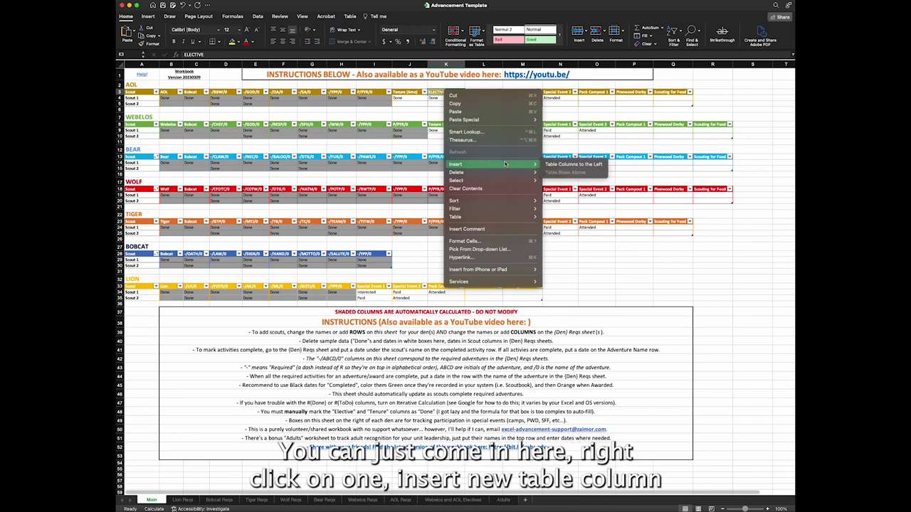
pyautogui.click(575, 164)
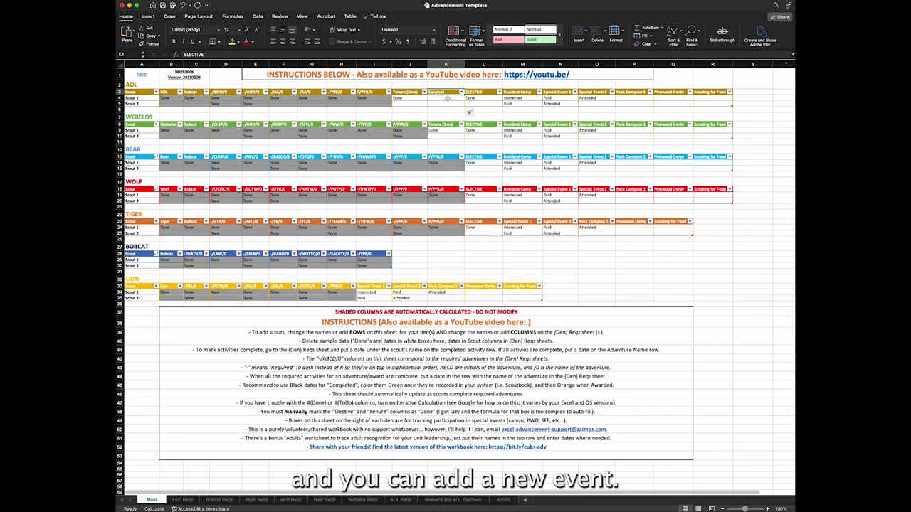
pyautogui.press('super+z')
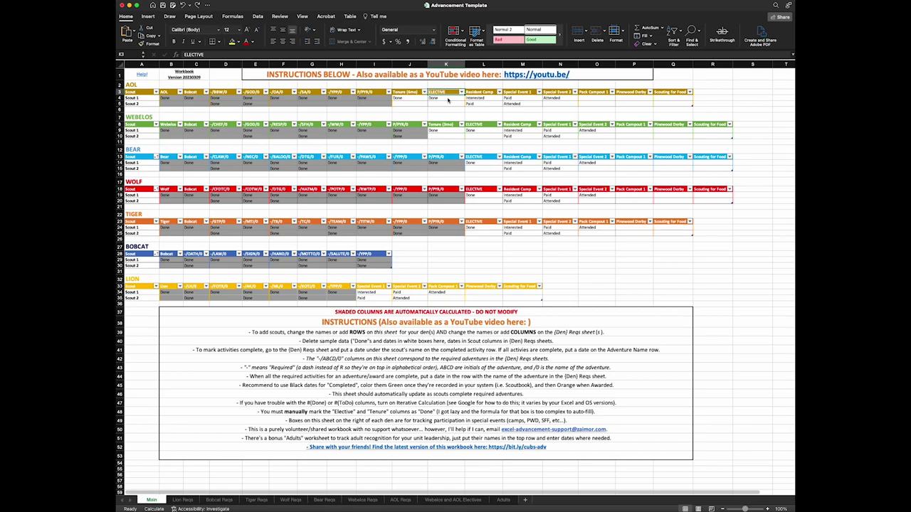
# Step: Review the instructions block B37:B52, then go to the Lion Reqs sheet
pyautogui.scroll(-1, 354, 331)
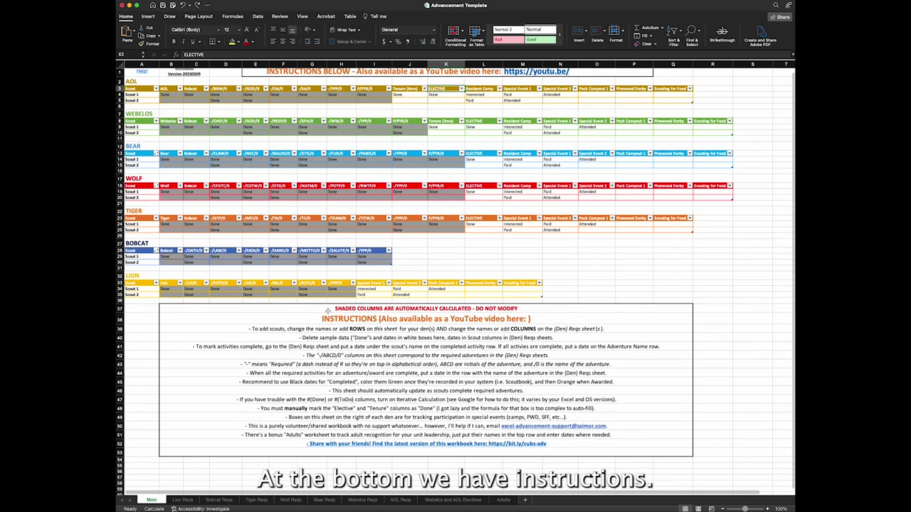
pyautogui.moveTo(323, 309); pyautogui.dragTo(306, 456)
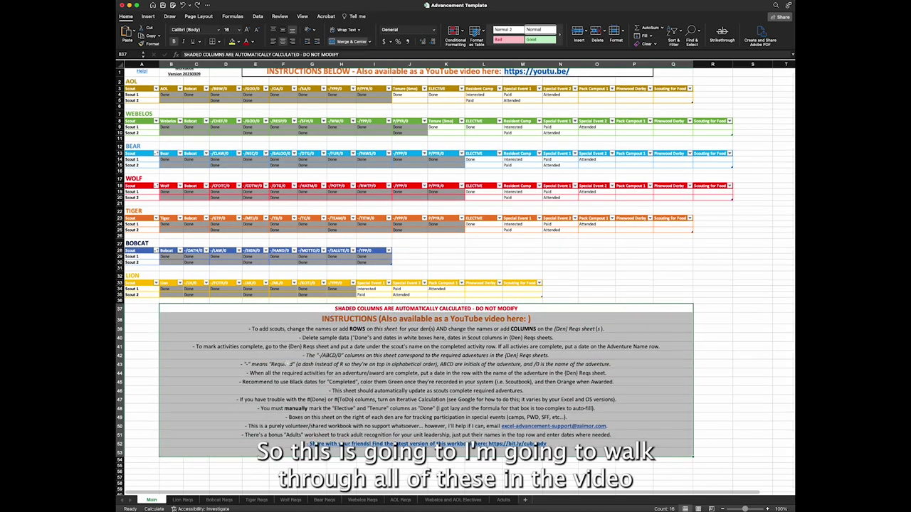
pyautogui.scroll(1, 306, 455)
pyautogui.scroll(-1, 423, 402)
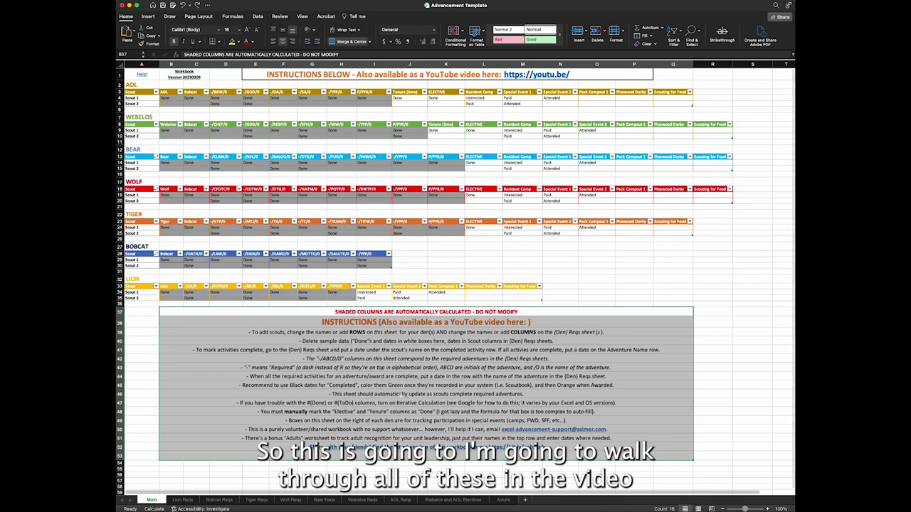
pyautogui.click(244, 343)
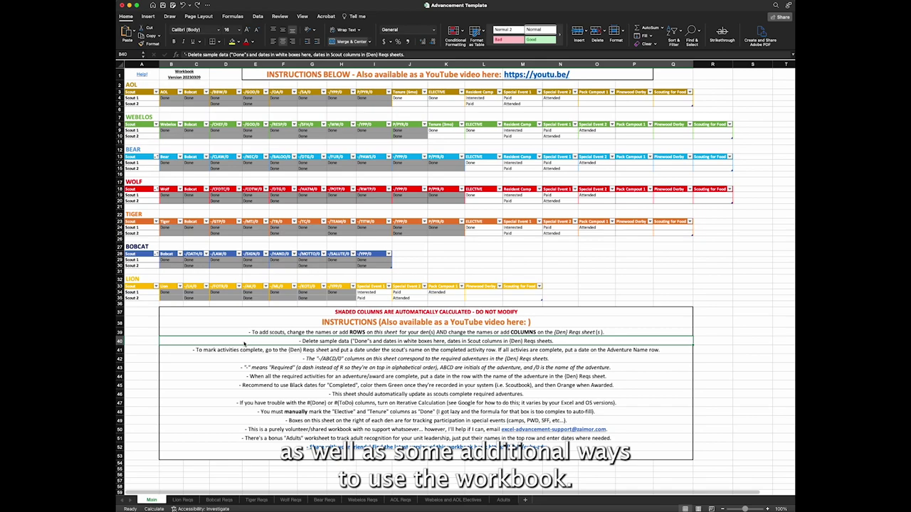
pyautogui.click(288, 314)
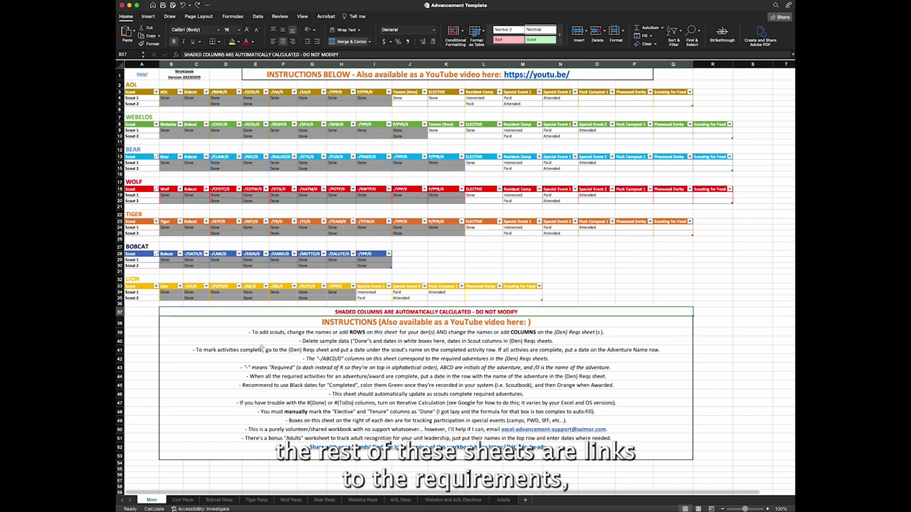
pyautogui.click(185, 500)
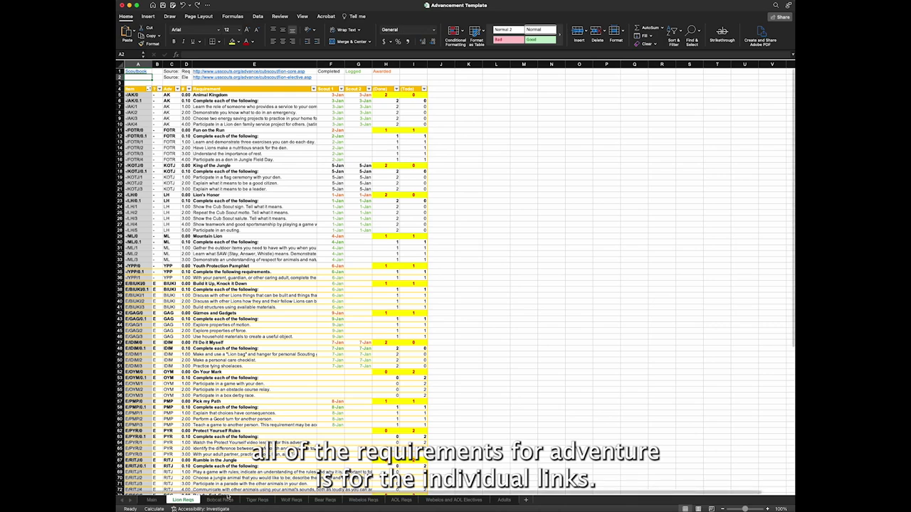
pyautogui.click(228, 502)
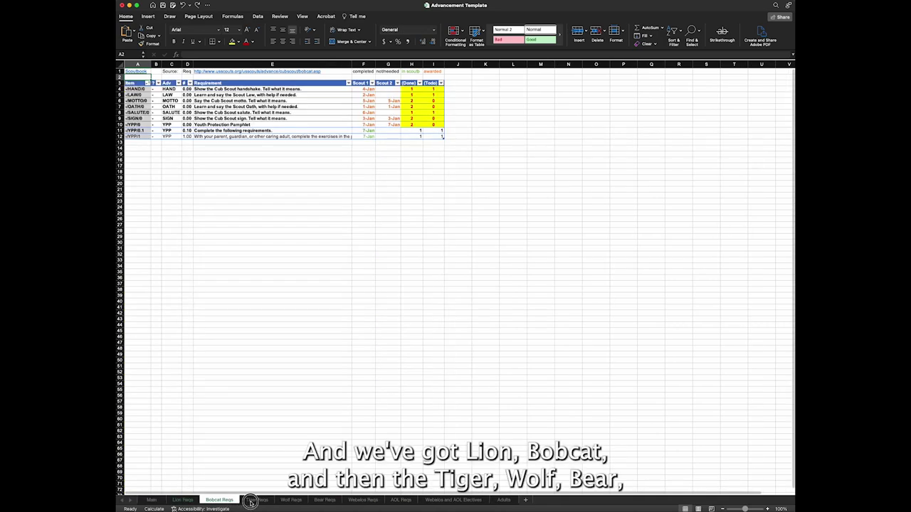
pyautogui.click(250, 503)
pyautogui.click(293, 503)
pyautogui.click(327, 502)
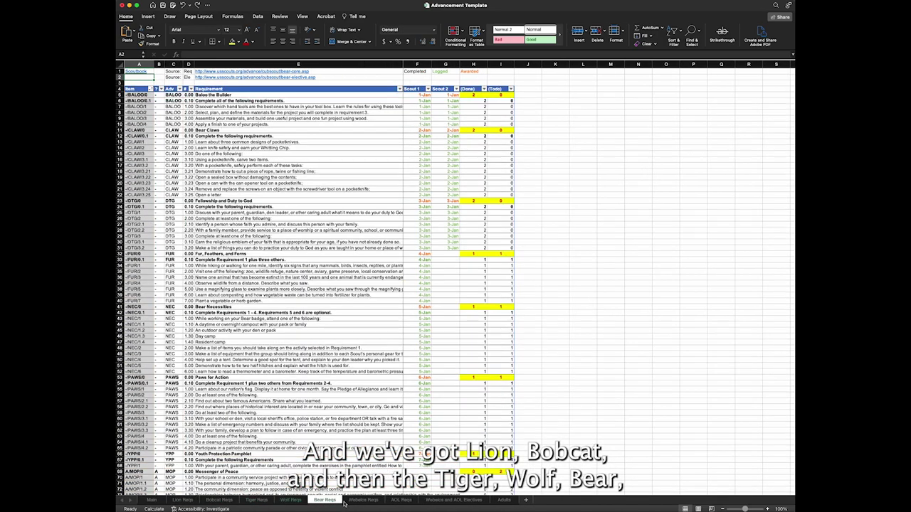
pyautogui.click(360, 502)
pyautogui.click(404, 503)
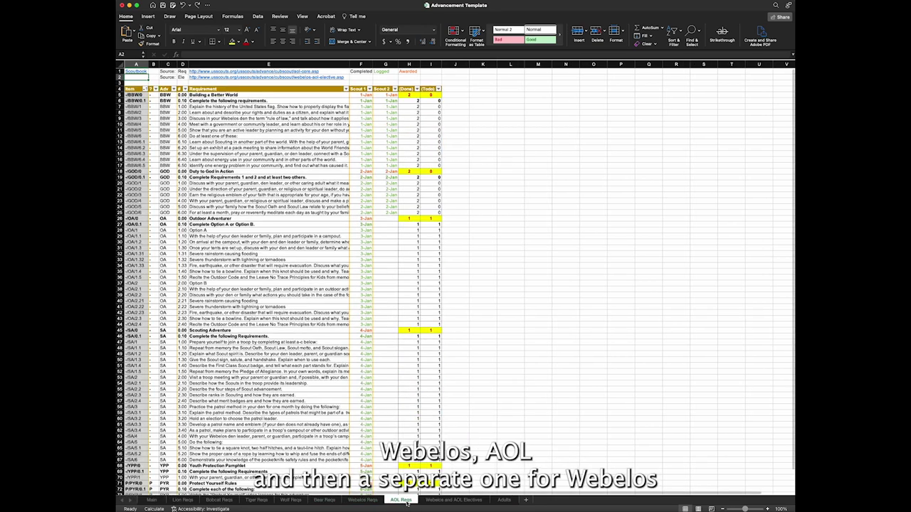
pyautogui.click(435, 501)
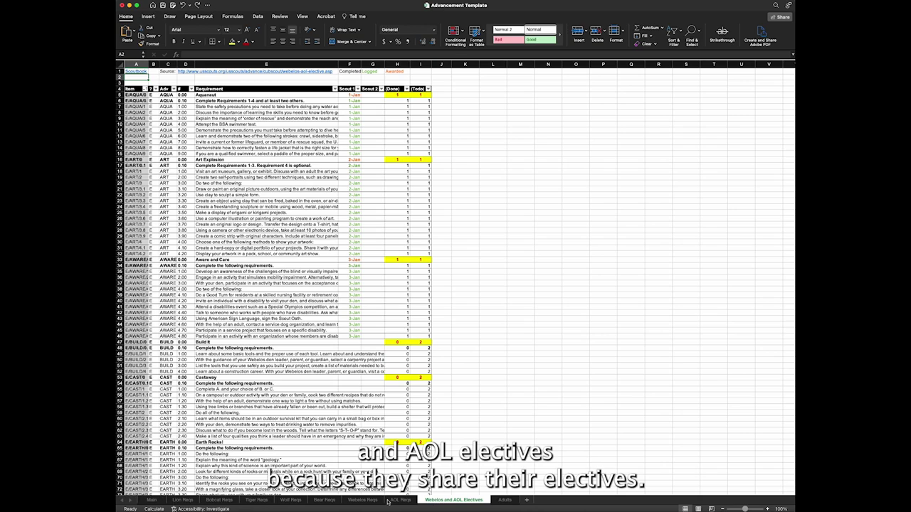
pyautogui.click(152, 501)
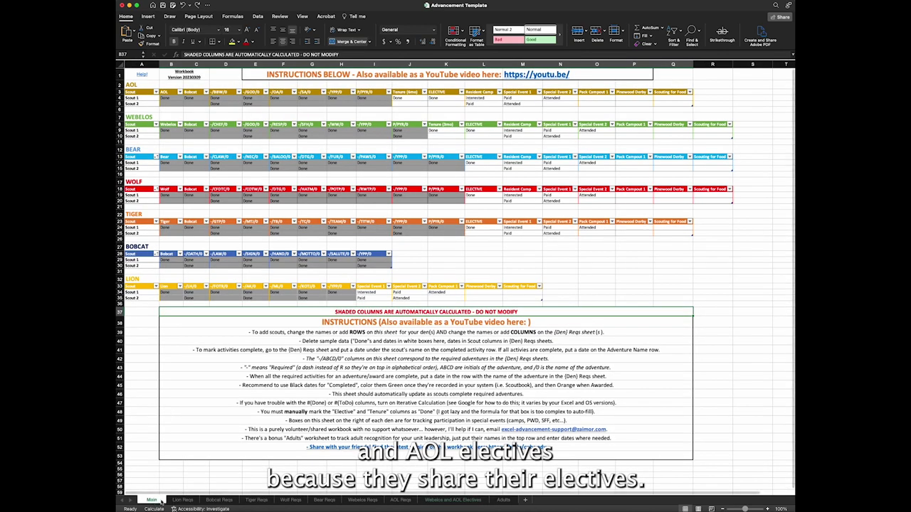
pyautogui.click(182, 501)
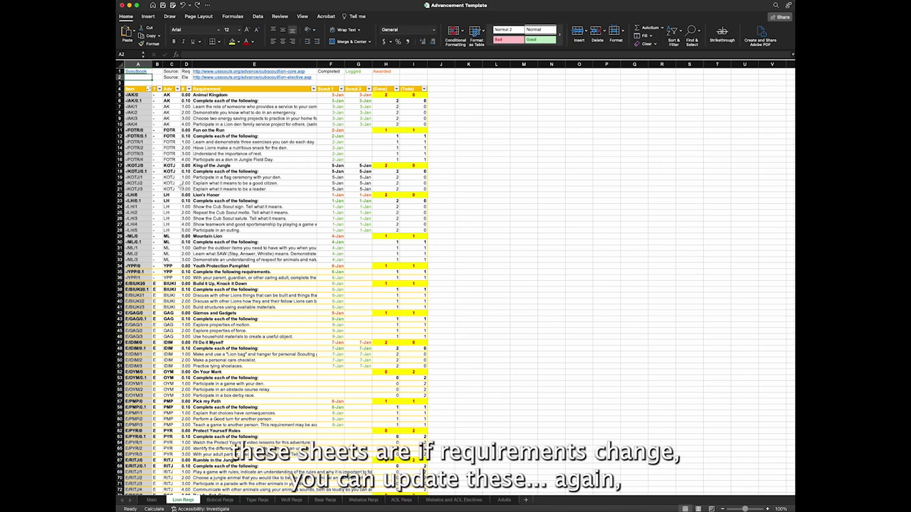
pyautogui.click(265, 154)
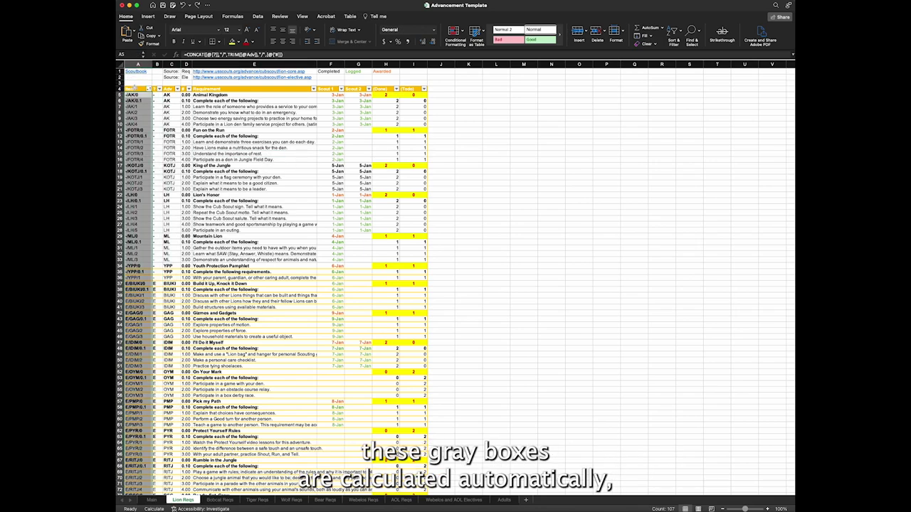
pyautogui.click(260, 142)
pyautogui.click(348, 113)
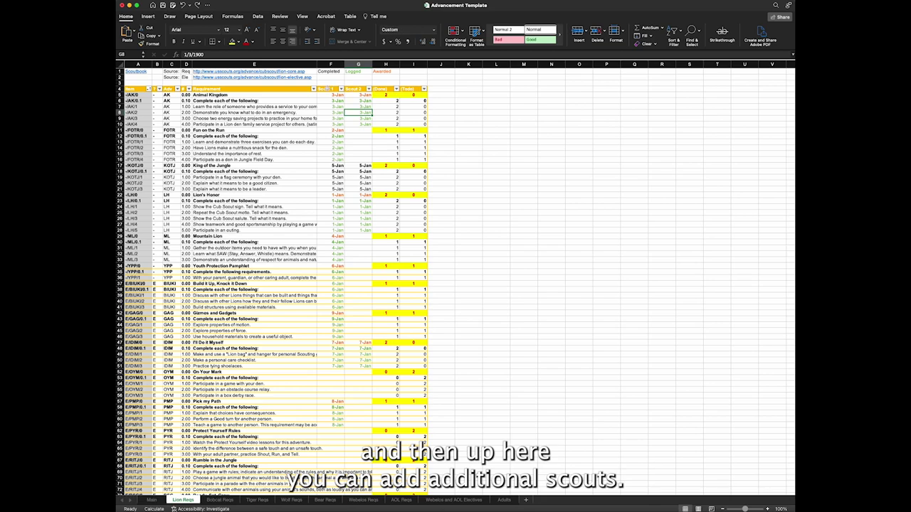
pyautogui.rightClick(358, 88)
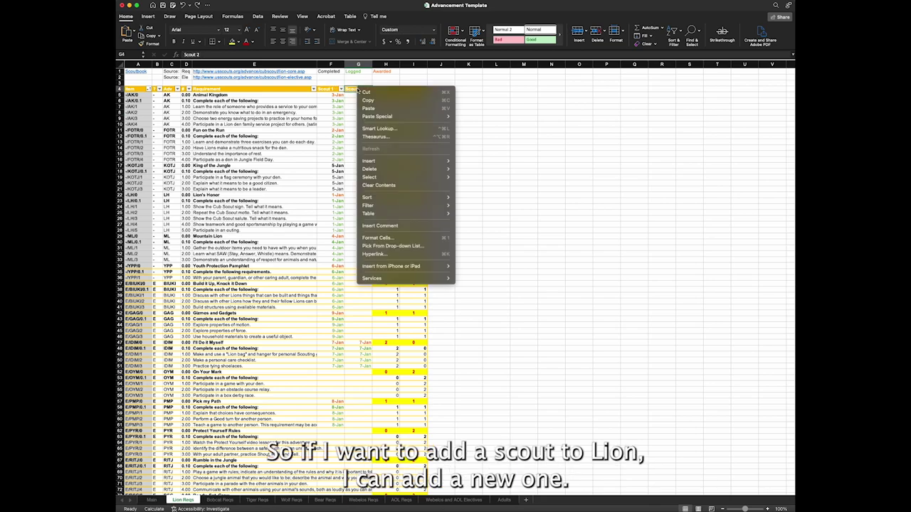
pyautogui.click(344, 129)
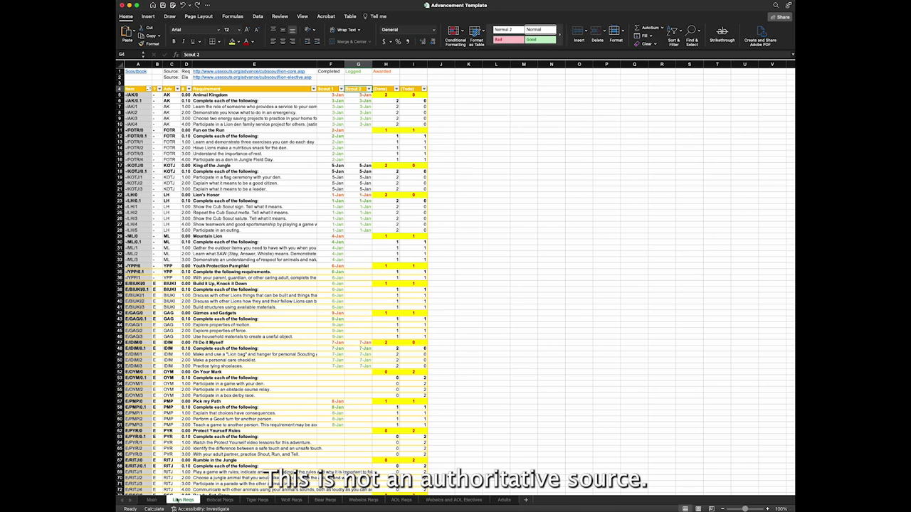
pyautogui.click(152, 501)
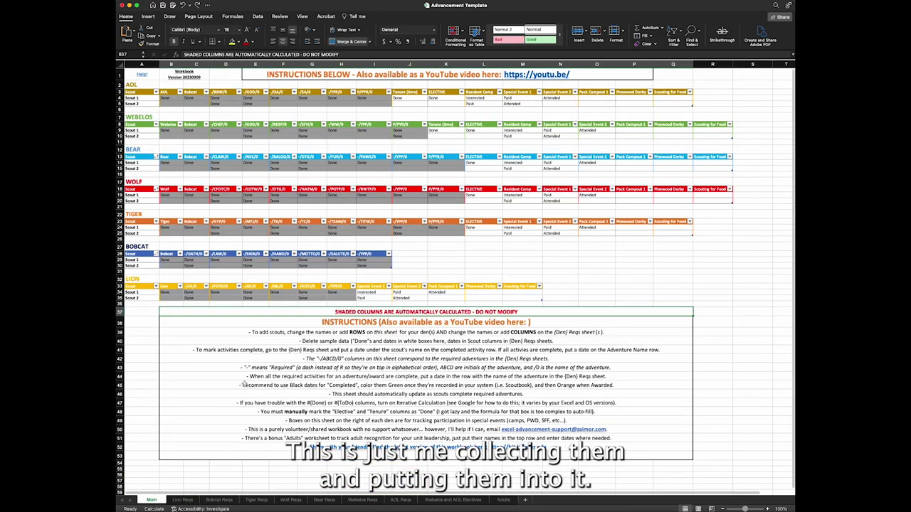
pyautogui.click(183, 501)
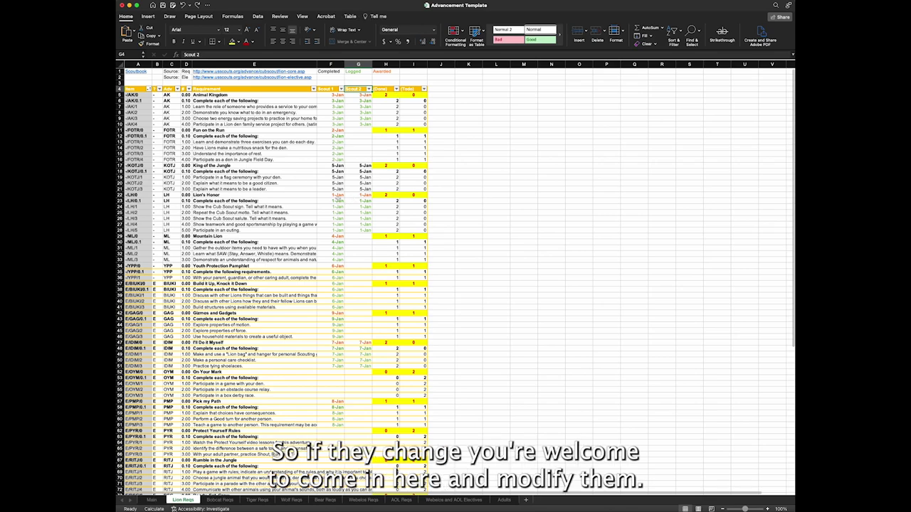
pyautogui.click(276, 124)
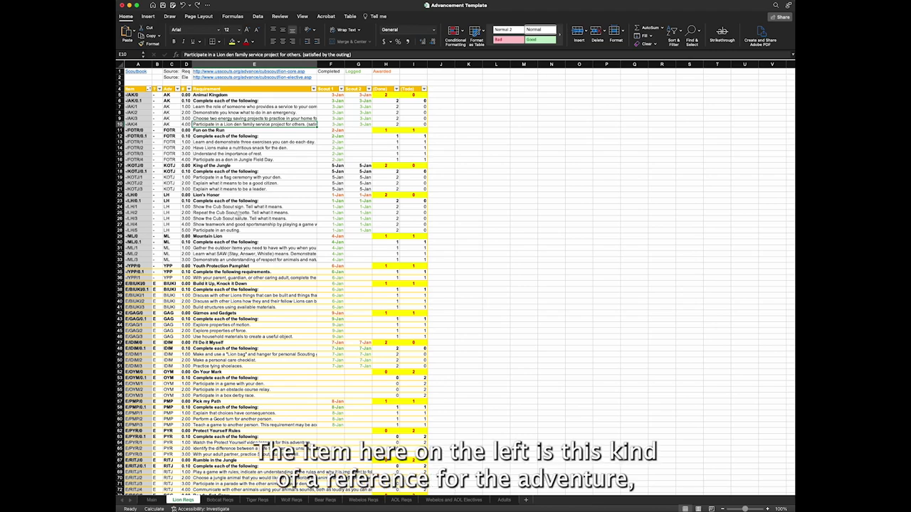
pyautogui.click(138, 88)
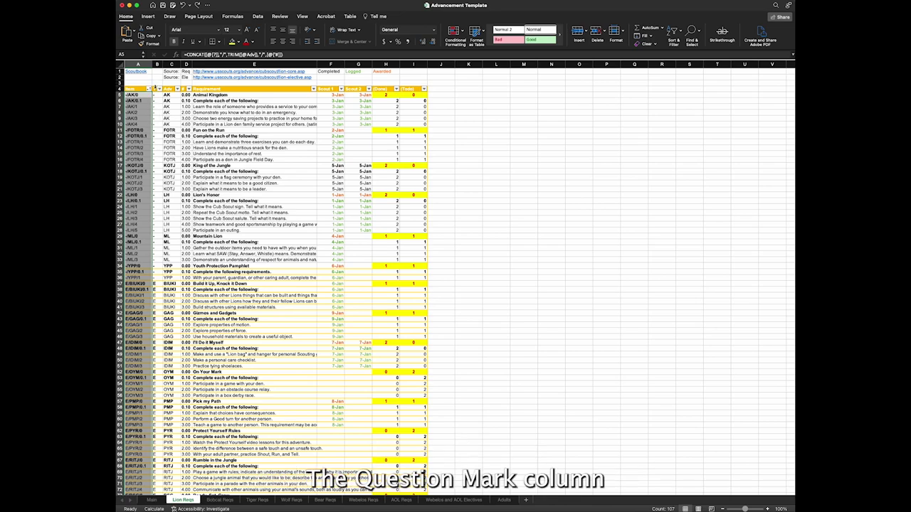
pyautogui.click(154, 86)
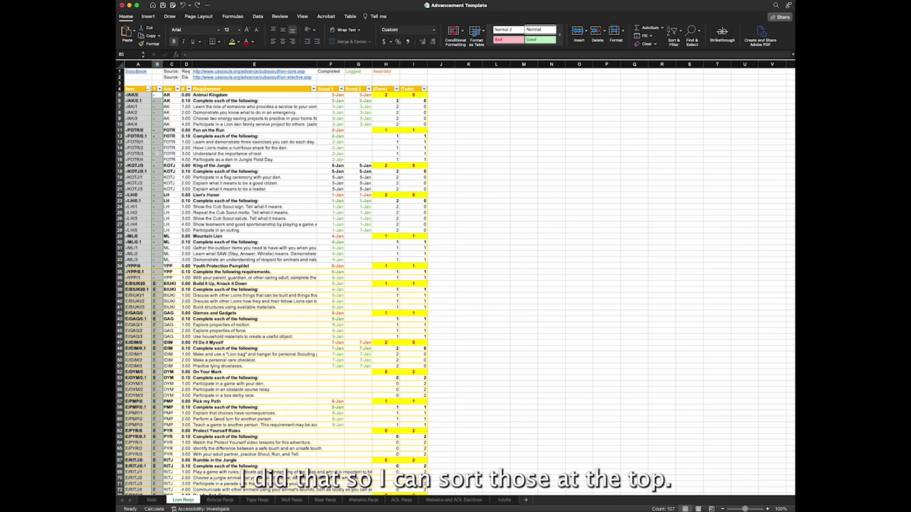
# Step: Scroll through Lion Reqs and point out an award row marked A
pyautogui.scroll(-3, 158, 214)
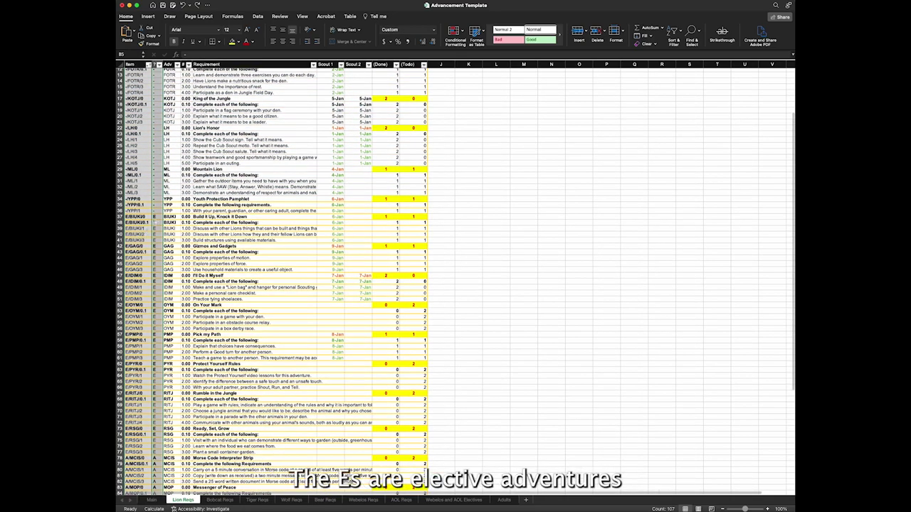
pyautogui.moveTo(158, 217); pyautogui.dragTo(158, 271)
pyautogui.scroll(-10, 156, 242)
pyautogui.click(156, 234)
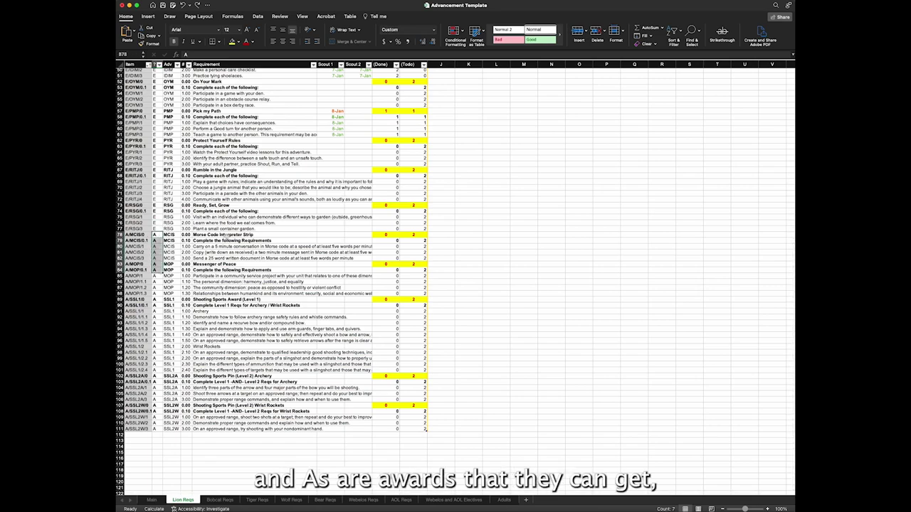
pyautogui.scroll(15, 174, 377)
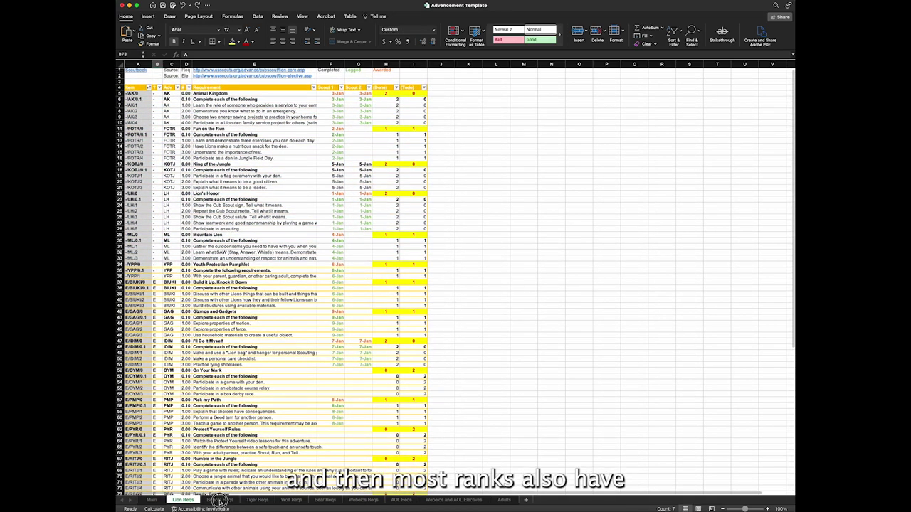
# Step: Move via Bobcat Reqs to Tiger Reqs and read the preview requirement in E147
pyautogui.click(219, 500)
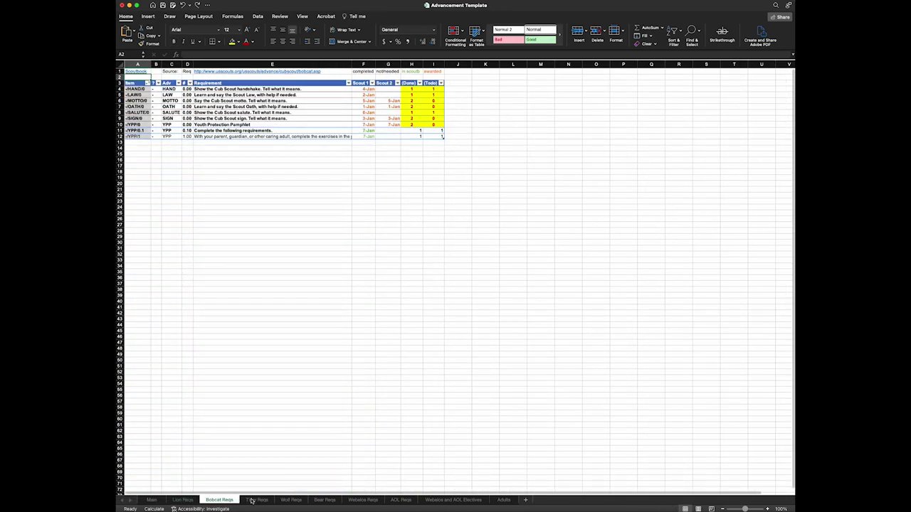
pyautogui.click(257, 501)
pyautogui.scroll(-20, 168, 362)
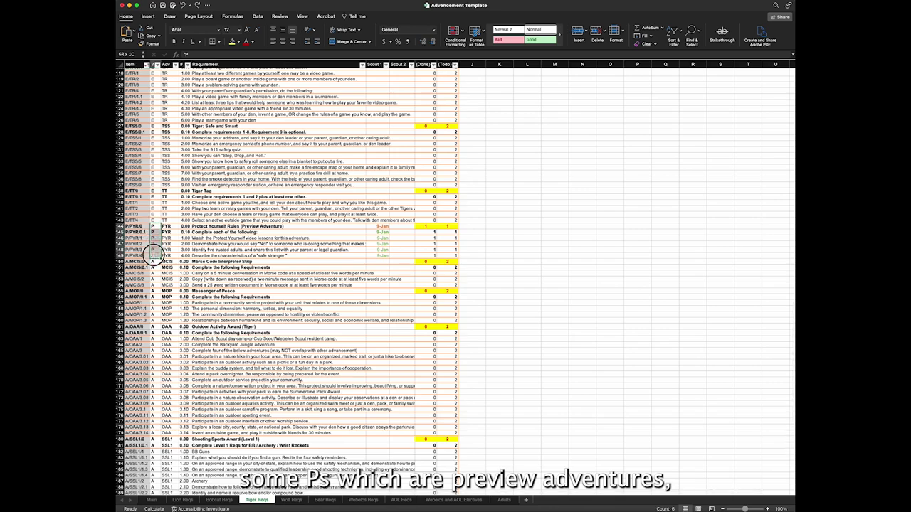
pyautogui.click(207, 244)
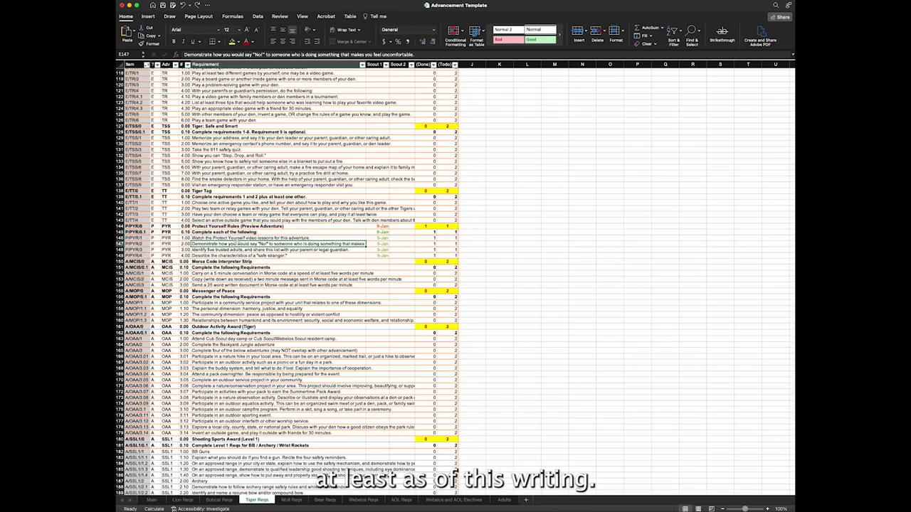
pyautogui.scroll(20, 236, 241)
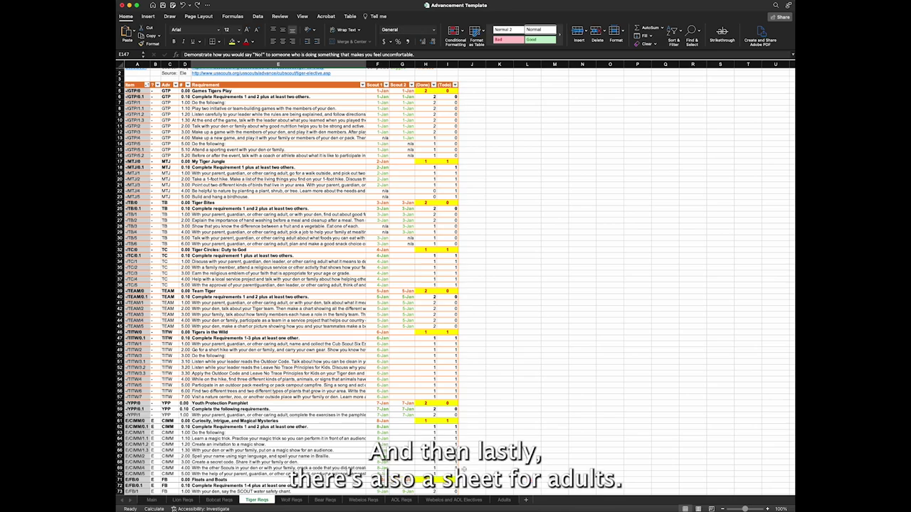
# Step: Scroll the Adults sheet's award list down and back up, then return to Lion Reqs
pyautogui.click(503, 500)
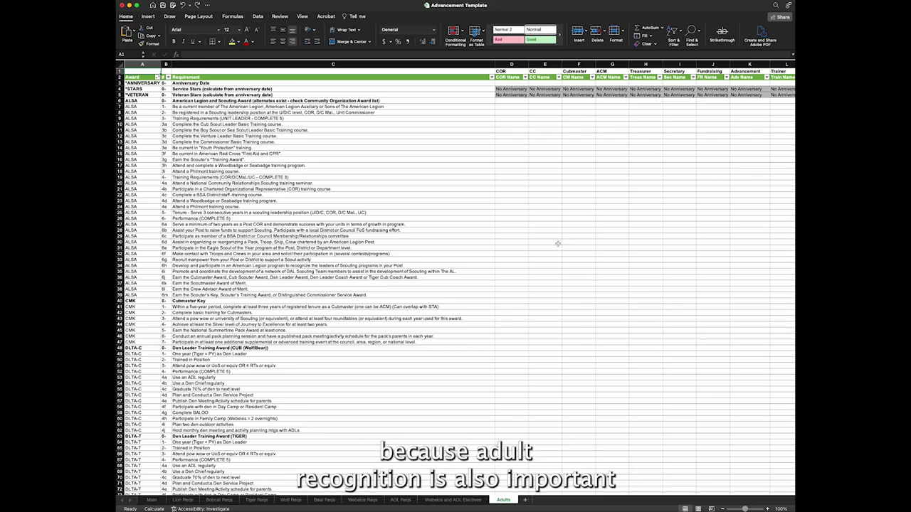
pyautogui.scroll(-10, 463, 289)
pyautogui.scroll(10, 462, 291)
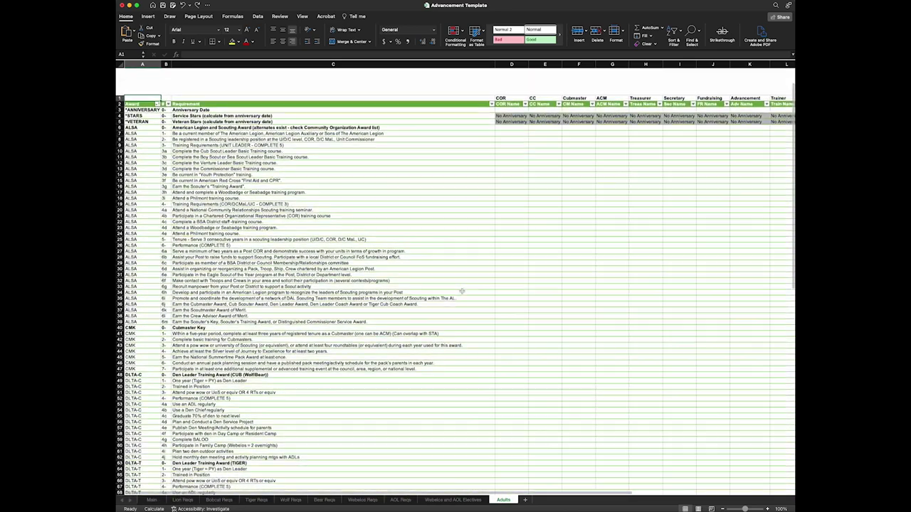
pyautogui.scroll(-20, 462, 291)
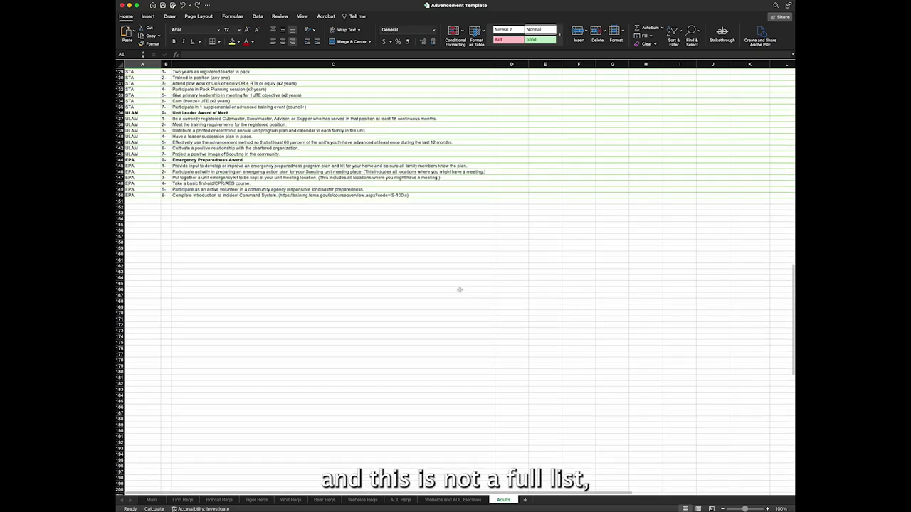
pyautogui.scroll(20, 459, 289)
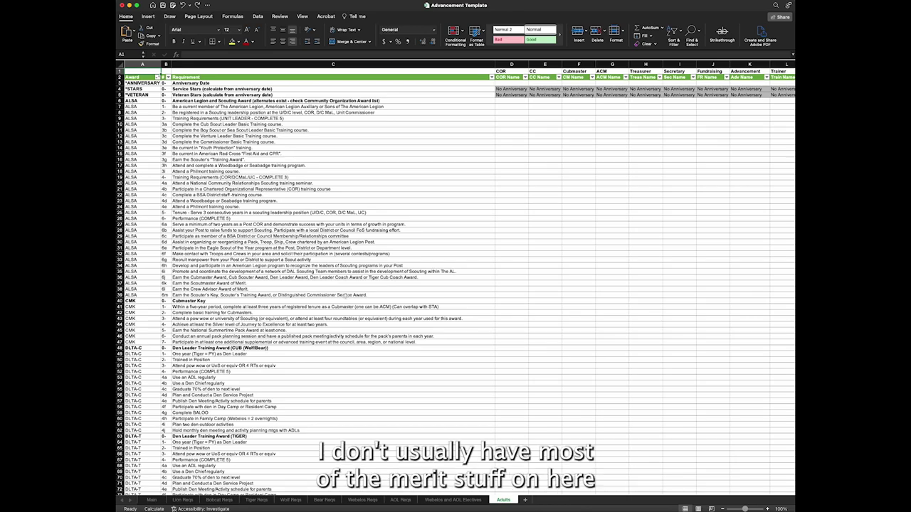
pyautogui.scroll(-10, 406, 308)
pyautogui.scroll(-5, 406, 308)
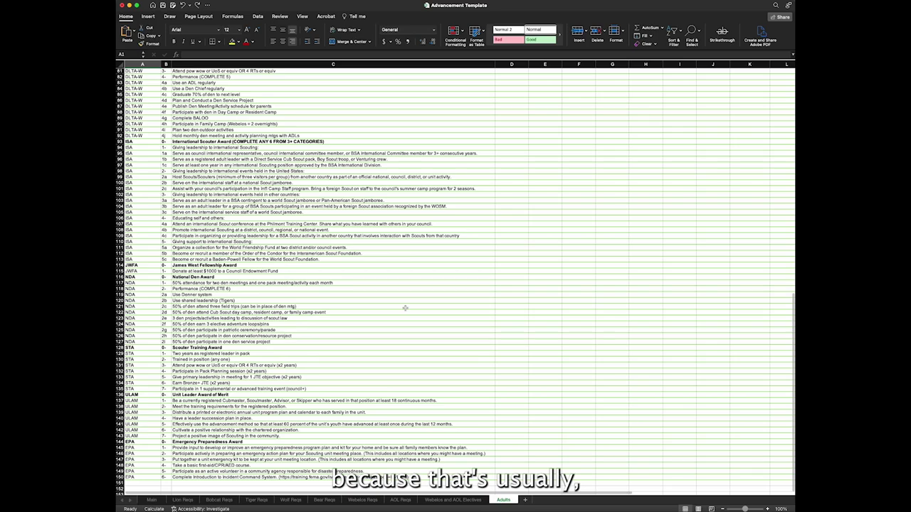
pyautogui.scroll(15, 398, 299)
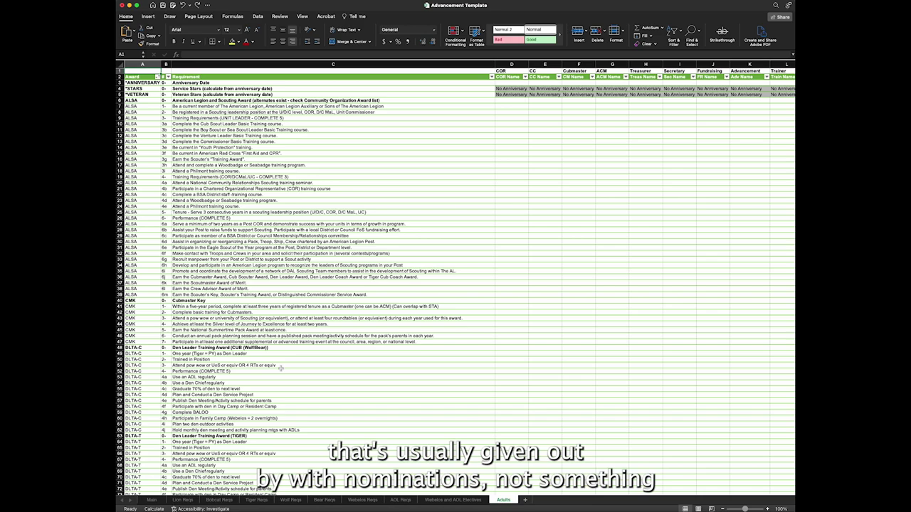
pyautogui.click(182, 500)
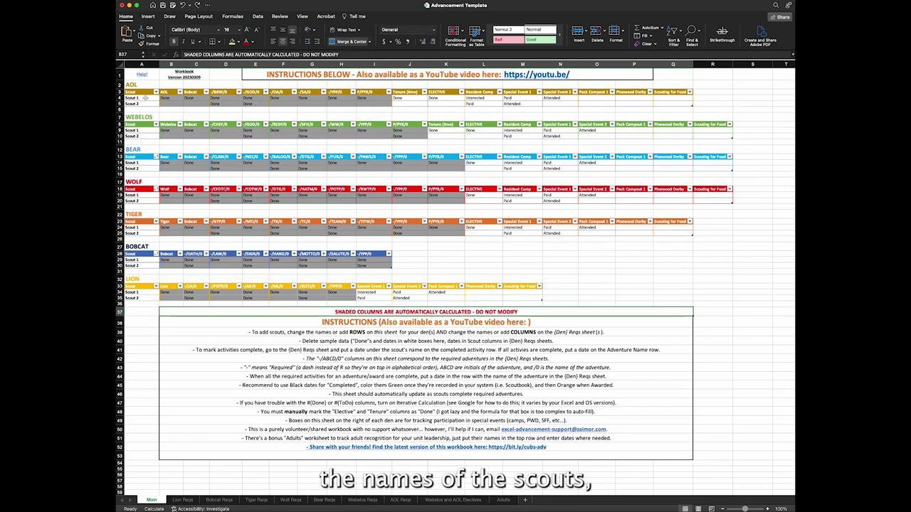
# Step: Delete the sample scout names from every den table's Scout column on Main
pyautogui.moveTo(142, 98); pyautogui.dragTo(144, 232)
pyautogui.press('Delete')
pyautogui.press('Delete')
pyautogui.press('Delete')
pyautogui.press('Delete')
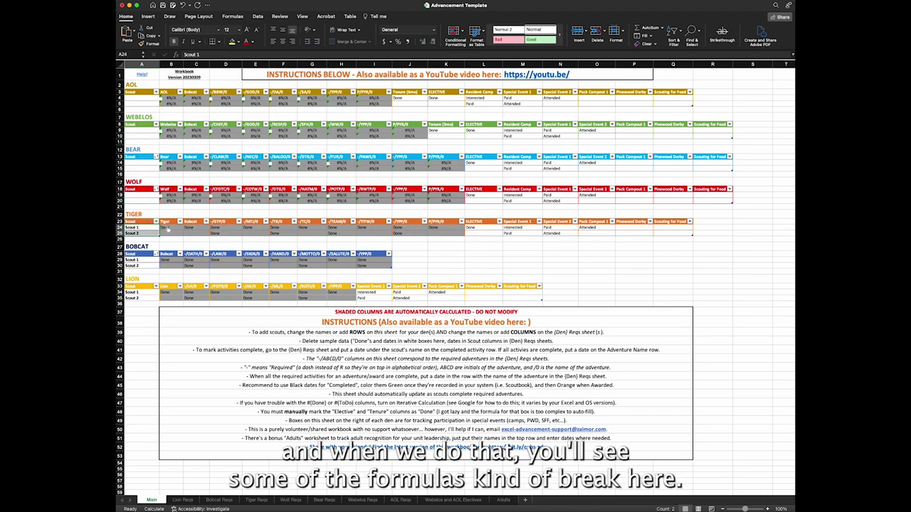
pyautogui.press('Delete')
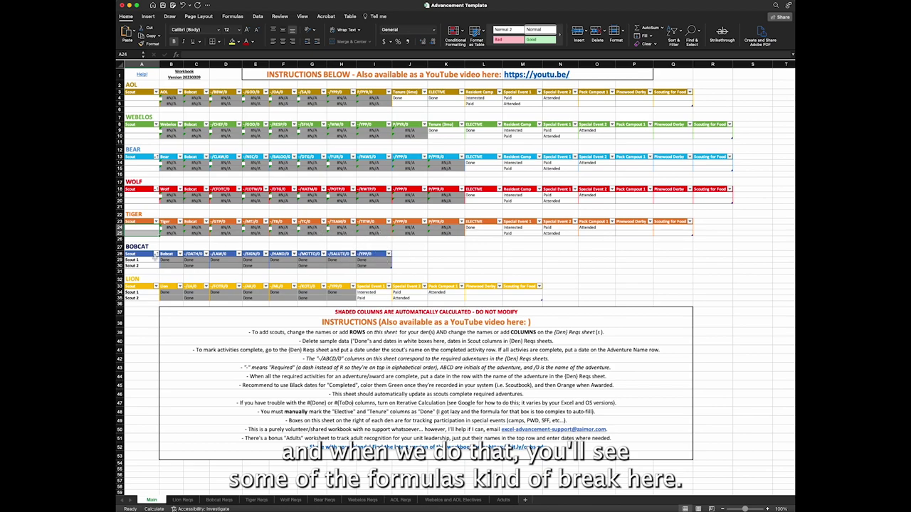
pyautogui.moveTo(143, 260); pyautogui.dragTo(144, 297)
pyautogui.press('Delete')
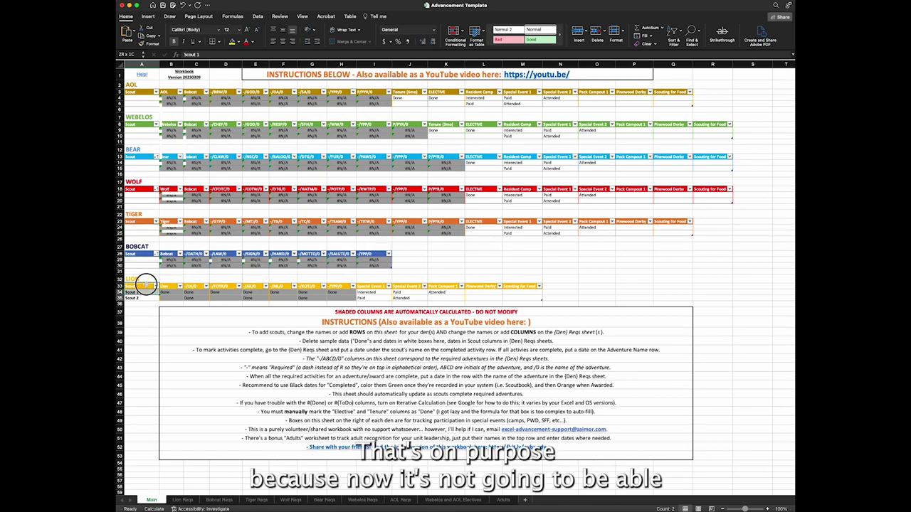
pyautogui.press('Delete')
pyautogui.click(141, 332)
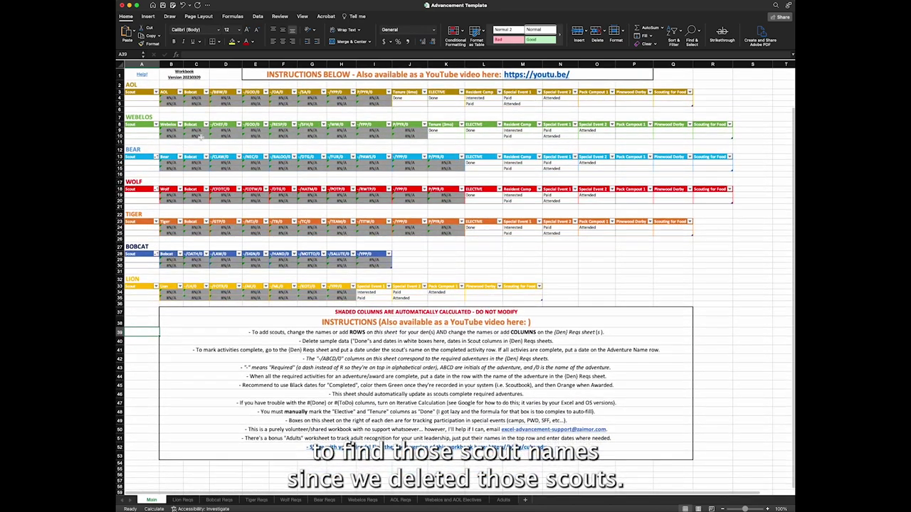
# Step: Clear the AOL (J4:Q5), Webelos and Bear sample event entries
pyautogui.click(410, 99)
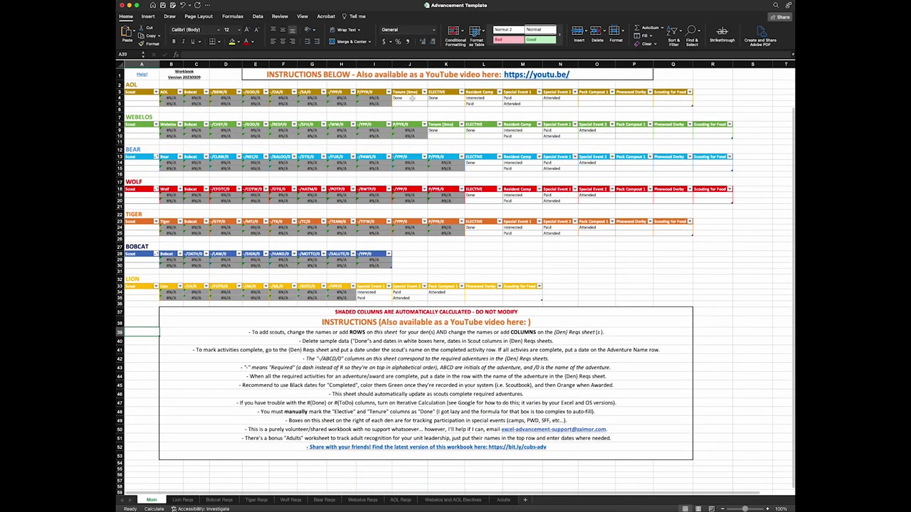
pyautogui.moveTo(410, 99); pyautogui.dragTo(682, 103)
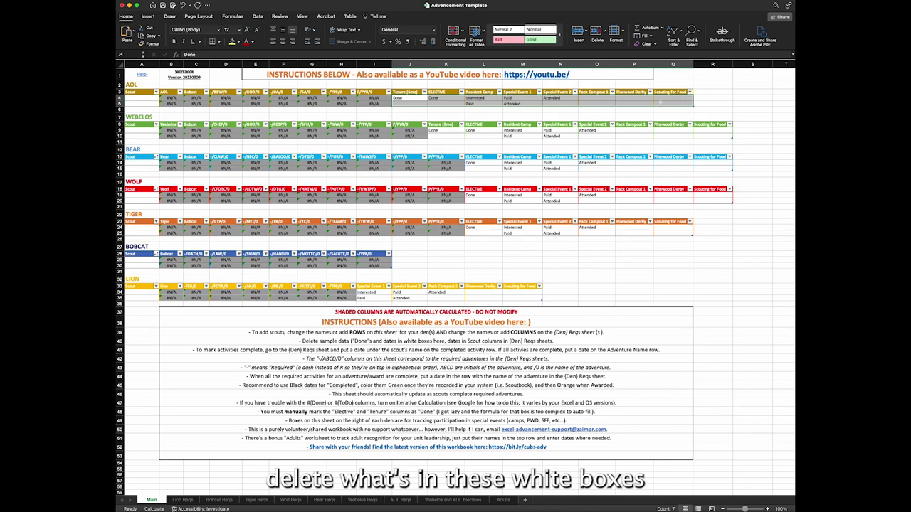
pyautogui.press('Delete')
pyautogui.moveTo(444, 130); pyautogui.dragTo(640, 135)
pyautogui.press('Delete')
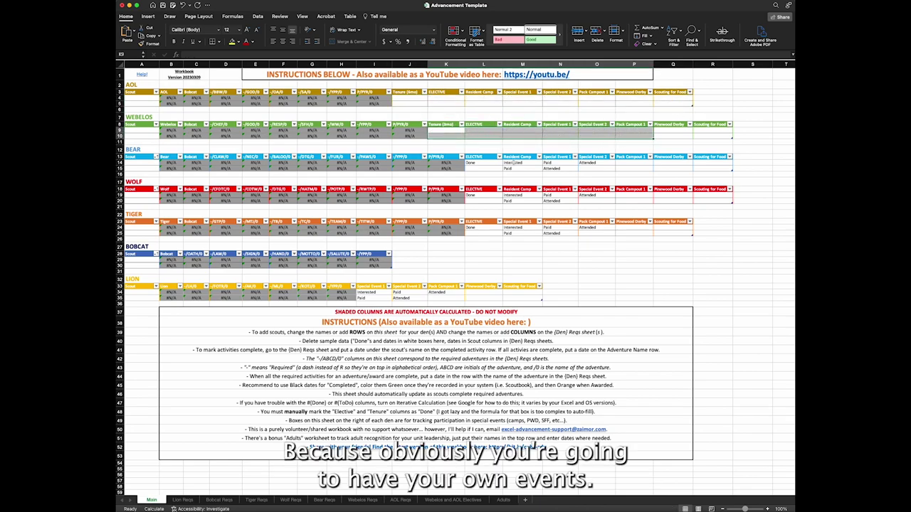
pyautogui.moveTo(467, 163); pyautogui.dragTo(605, 169)
pyautogui.press('Delete')
# Step: Clear the Wolf, Tiger (L24:O25) and Lion (I34:K35) event entries, then return to A4
pyautogui.moveTo(468, 195); pyautogui.dragTo(598, 202)
pyautogui.press('Delete')
pyautogui.moveTo(490, 227); pyautogui.dragTo(587, 233)
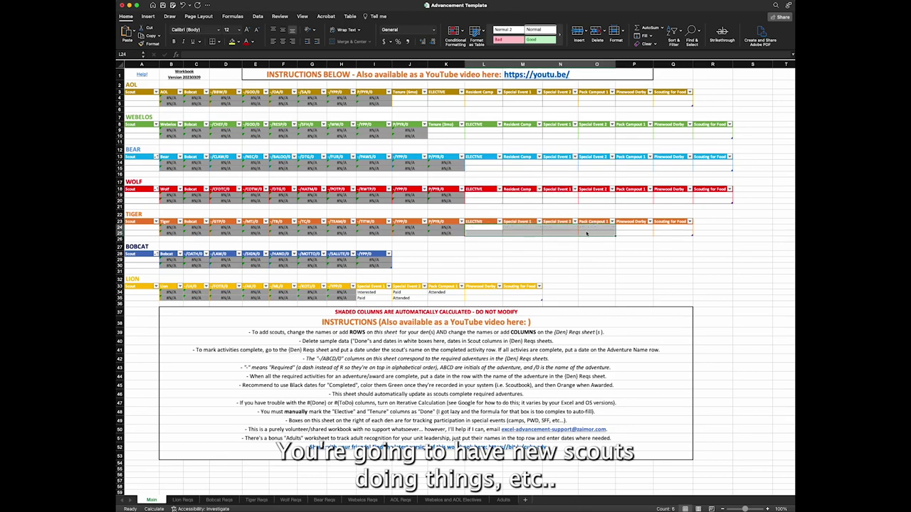
pyautogui.press('Delete')
pyautogui.moveTo(377, 293); pyautogui.dragTo(430, 299)
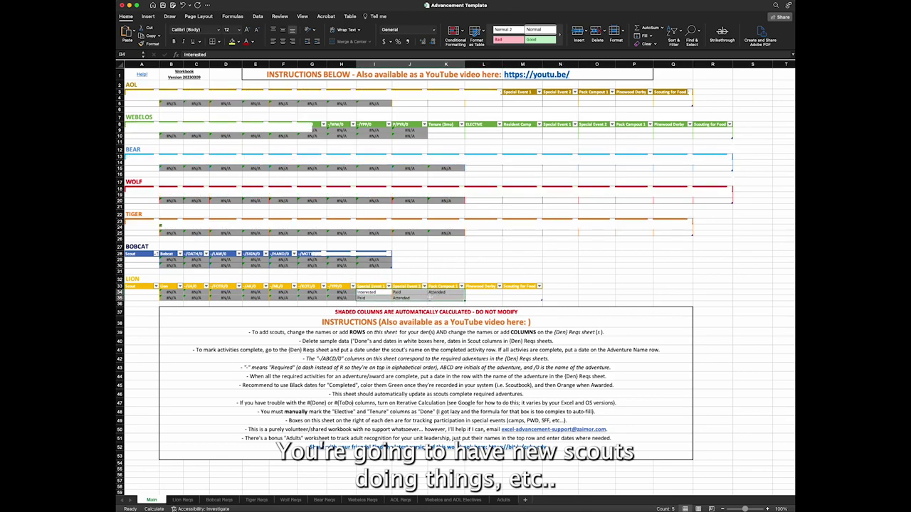
pyautogui.press('Delete')
pyautogui.scroll(-1, 435, 233)
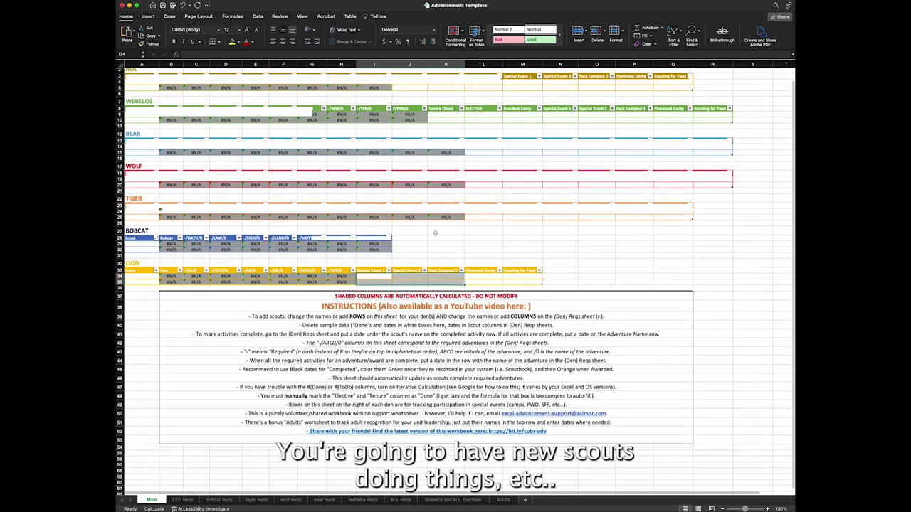
pyautogui.scroll(2, 435, 233)
pyautogui.scroll(-6, 399, 178)
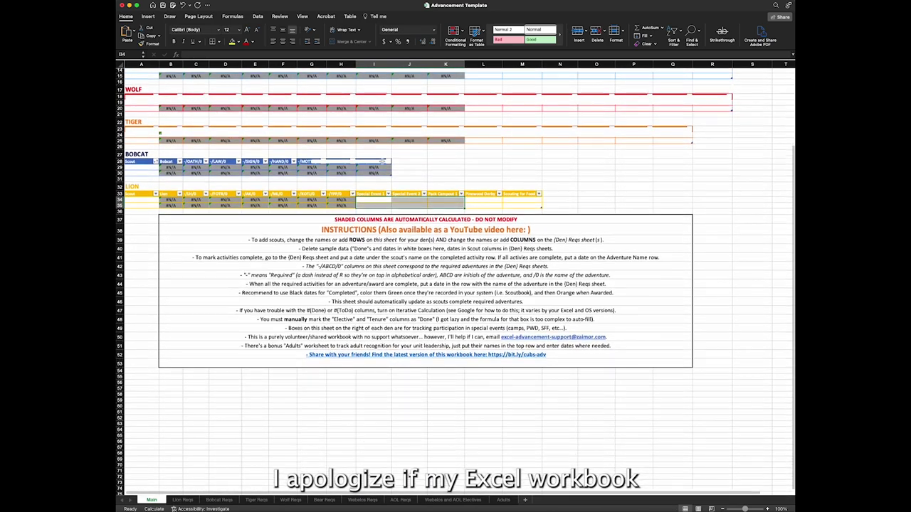
pyautogui.scroll(3, 384, 161)
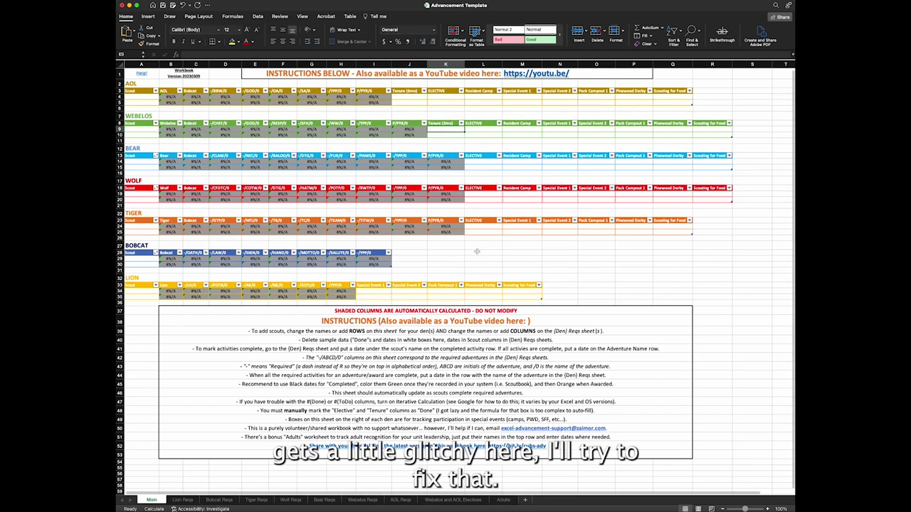
pyautogui.click(149, 98)
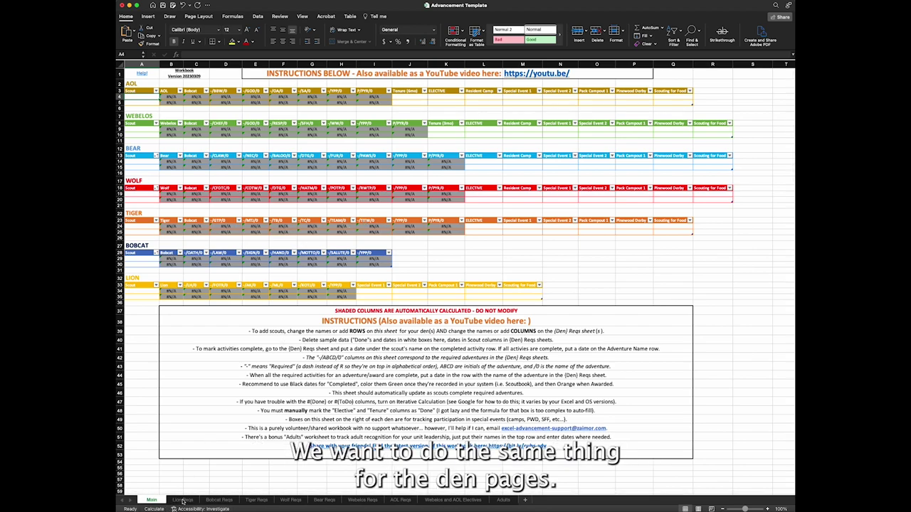
# Step: On Tiger Reqs, delete the dates in columns F–G and the Scout 1/Scout 2 headers F4:G4
pyautogui.click(183, 500)
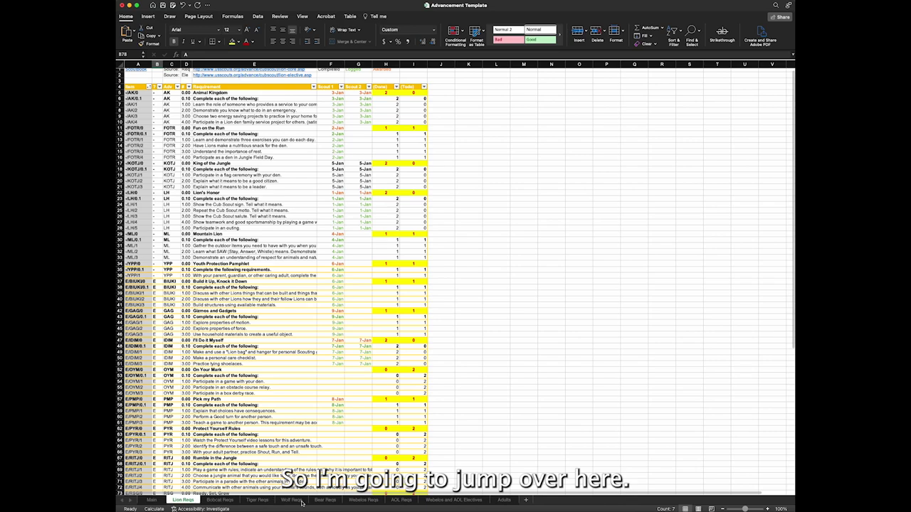
pyautogui.click(258, 501)
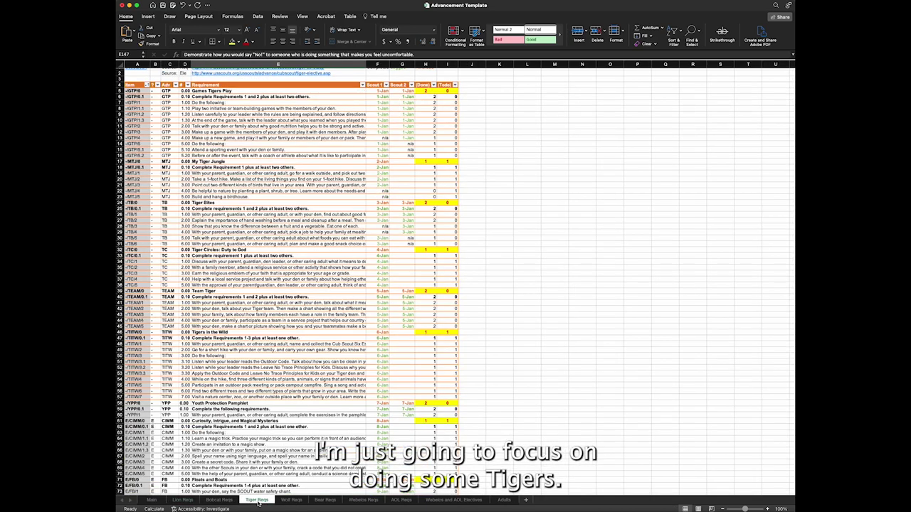
pyautogui.click(398, 97)
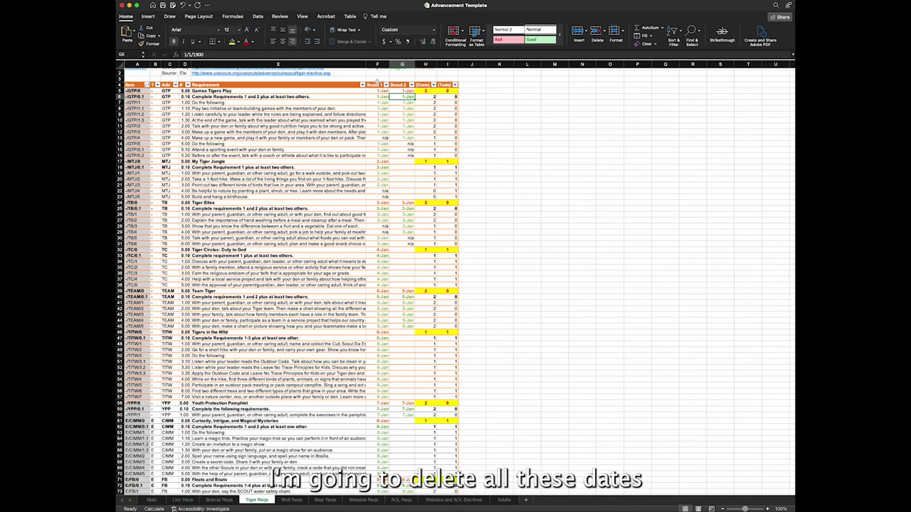
pyautogui.moveTo(385, 85); pyautogui.dragTo(396, 85)
pyautogui.hotkey('ctrl', 'shift', 'Down')
pyautogui.press('Delete')
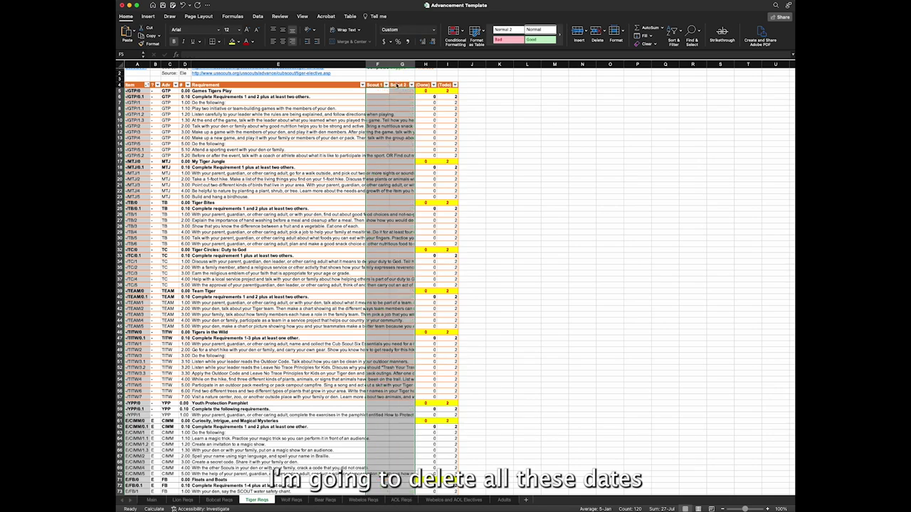
pyautogui.moveTo(379, 85); pyautogui.dragTo(403, 85)
pyautogui.press('Delete')
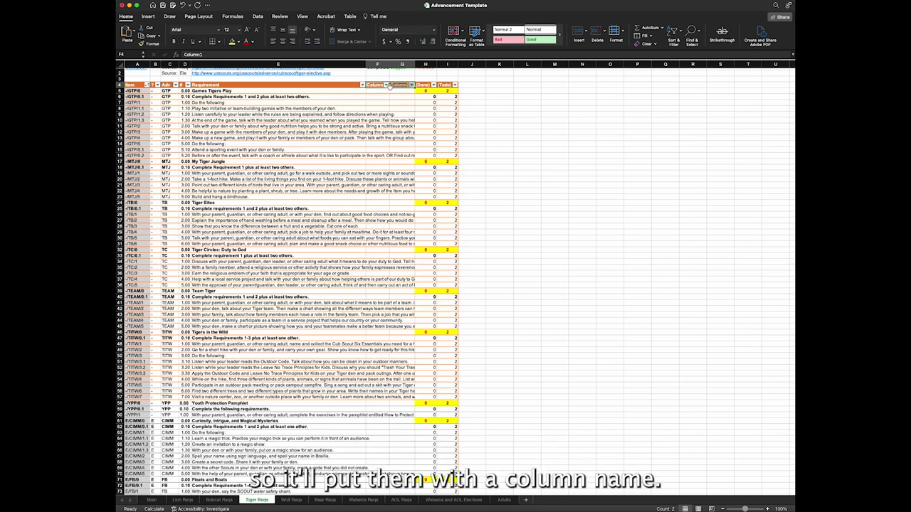
pyautogui.click(385, 108)
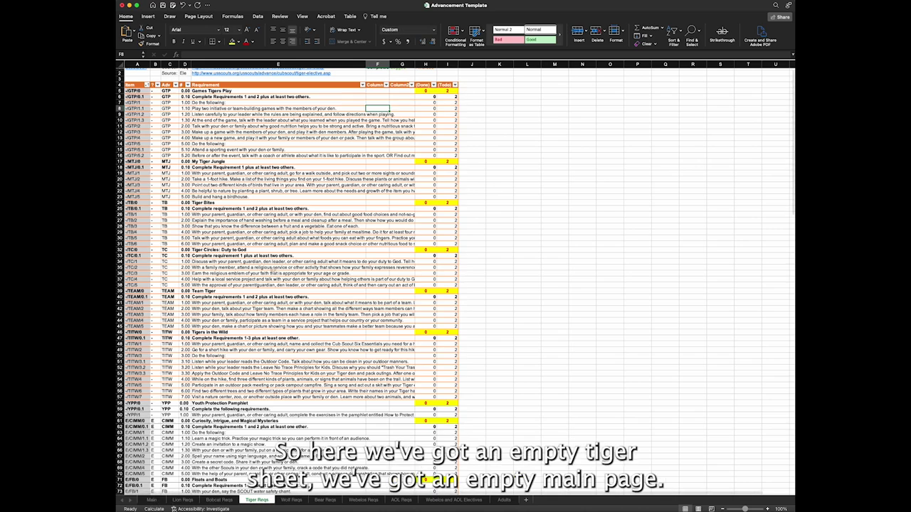
# Step: Enter two scouts' names into the Tiger table's rows A24:A25 on Main
pyautogui.click(152, 500)
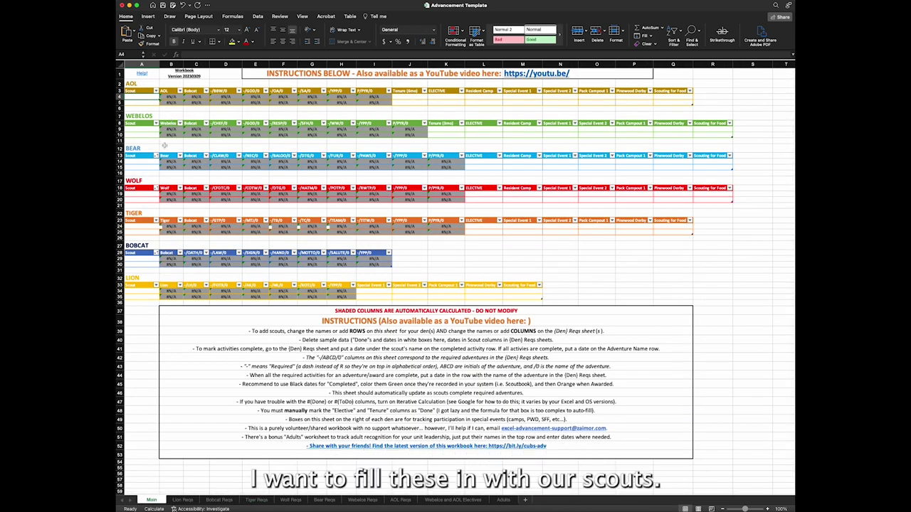
pyautogui.click(141, 227)
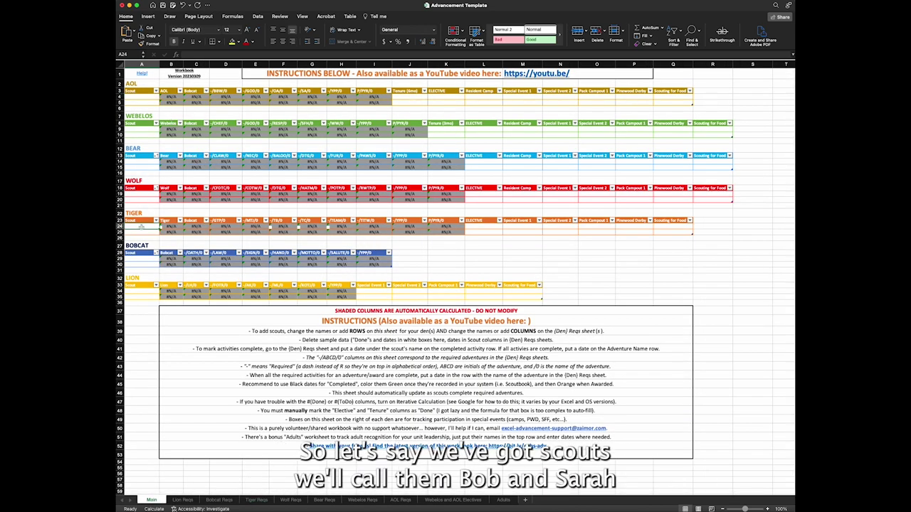
pyautogui.write('Bob')
pyautogui.press('Return')
pyautogui.write('Sarah')
pyautogui.press('Return')
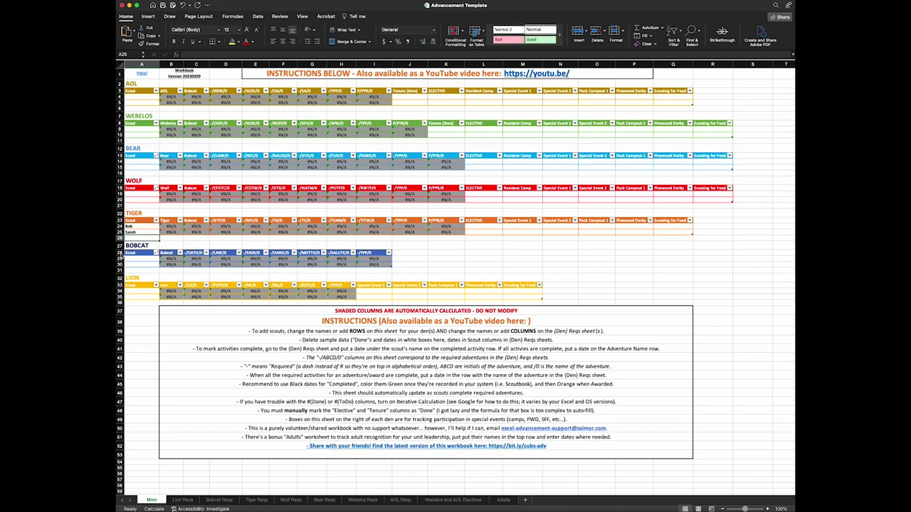
pyautogui.click(138, 214)
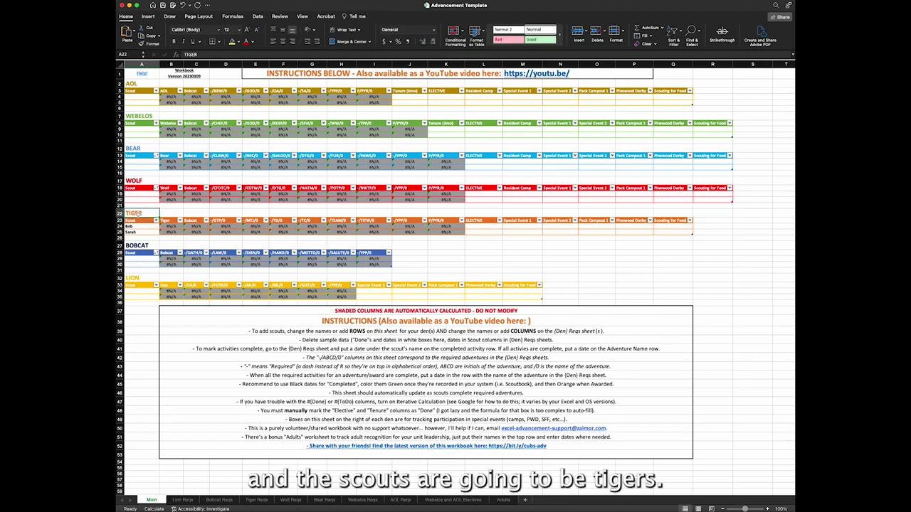
# Step: Enter the same two scout names into the Bobcat table's rows A29:A30
pyautogui.click(143, 259)
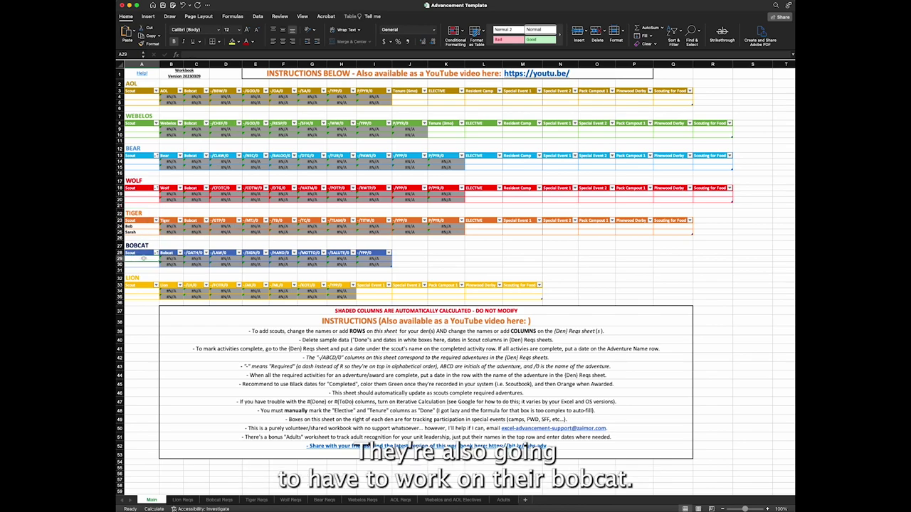
pyautogui.write('Bob')
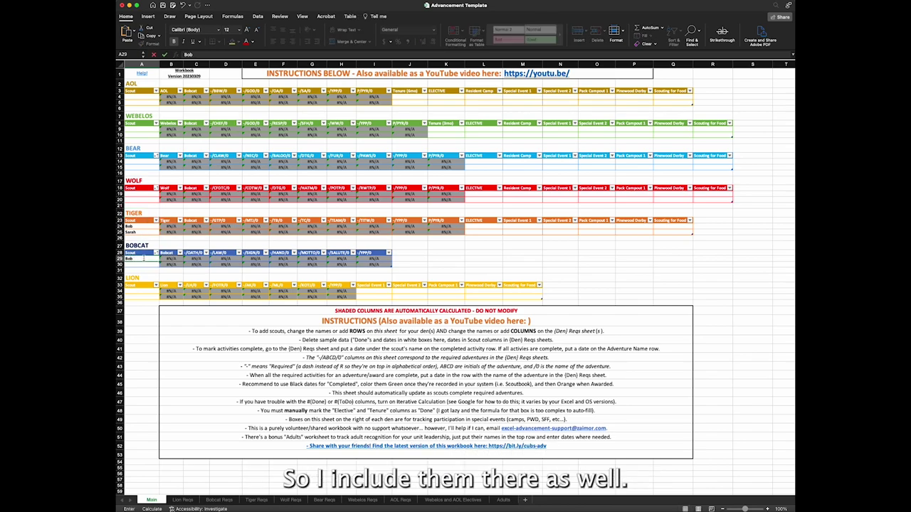
pyautogui.press('Return')
pyautogui.write('Sarah')
pyautogui.press('Return')
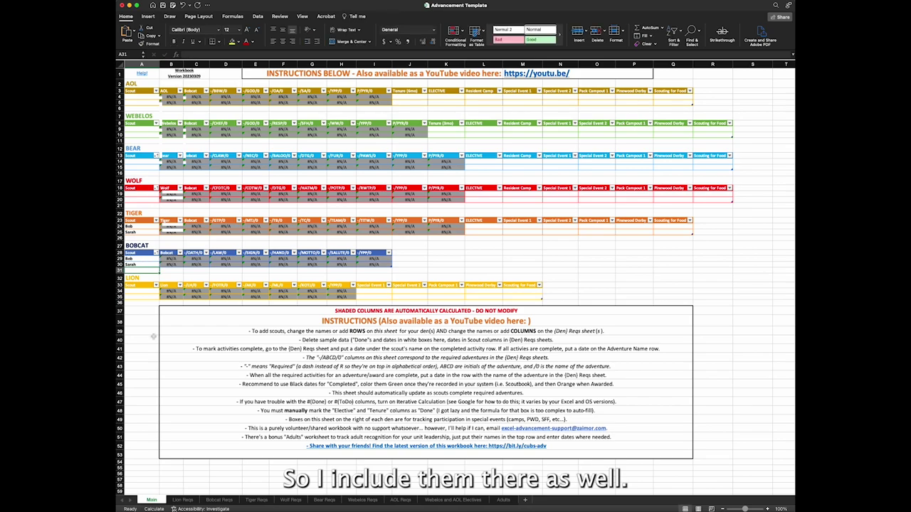
# Step: On Bobcat Reqs, clear the scout dates and retitle the two date columns with the scouts' names
pyautogui.click(219, 500)
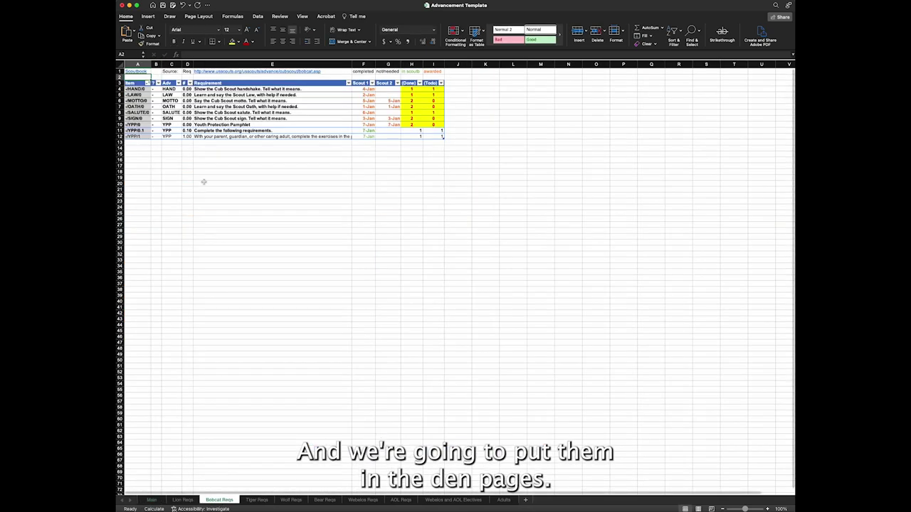
pyautogui.click(364, 82)
pyautogui.moveTo(363, 82); pyautogui.dragTo(388, 82)
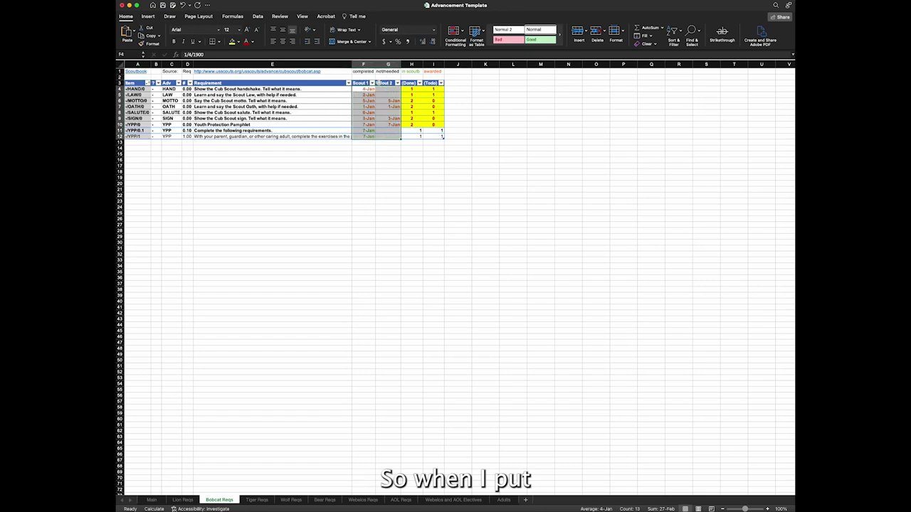
pyautogui.press('Delete')
pyautogui.click(361, 82)
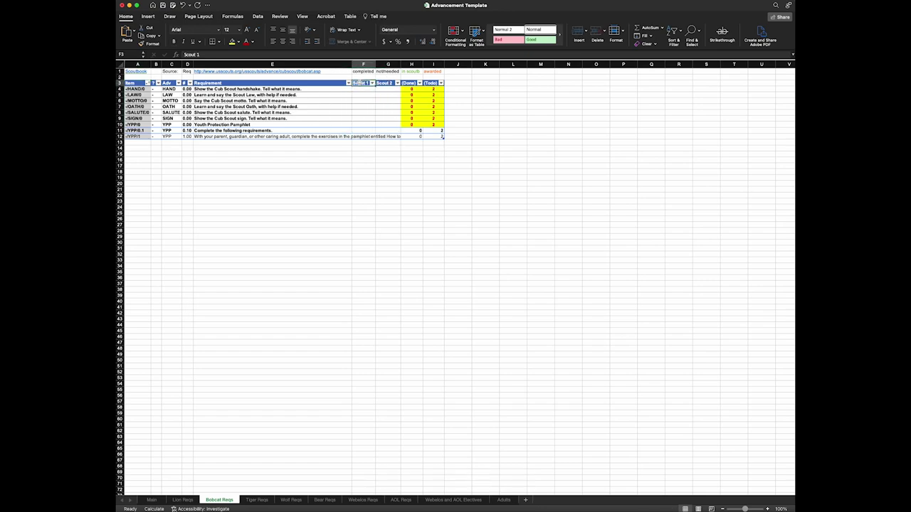
pyautogui.write('Bob')
pyautogui.press('Tab')
pyautogui.write('Sarah')
pyautogui.press('Return')
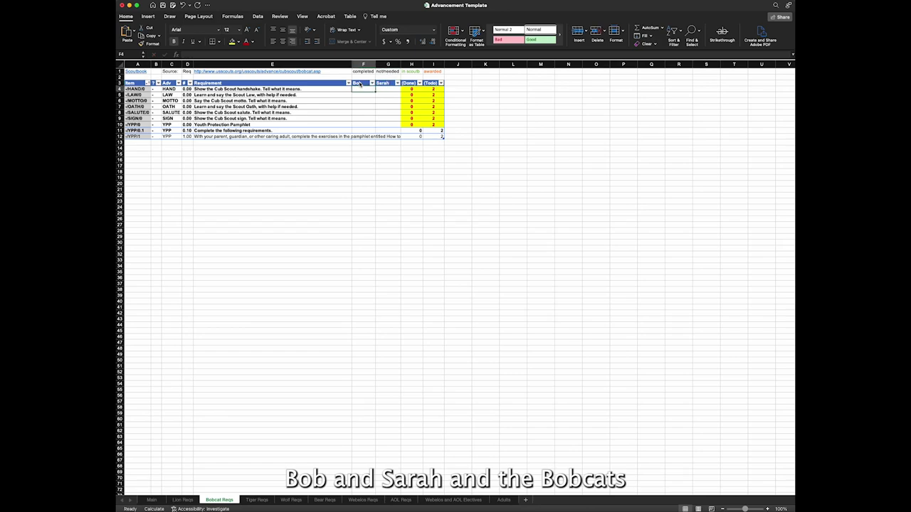
# Step: Retitle Tiger Reqs' F4:G4 column headers with the two scouts' names
pyautogui.click(257, 500)
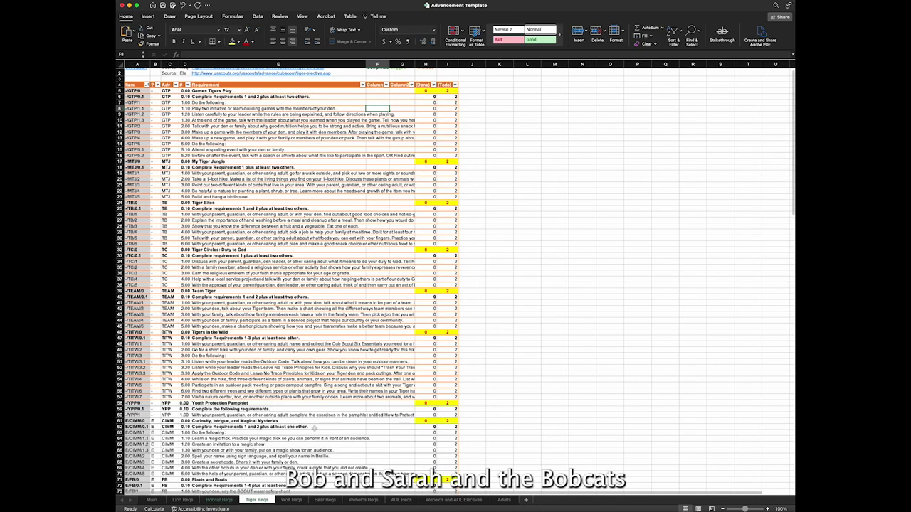
pyautogui.click(375, 84)
pyautogui.write('Bob')
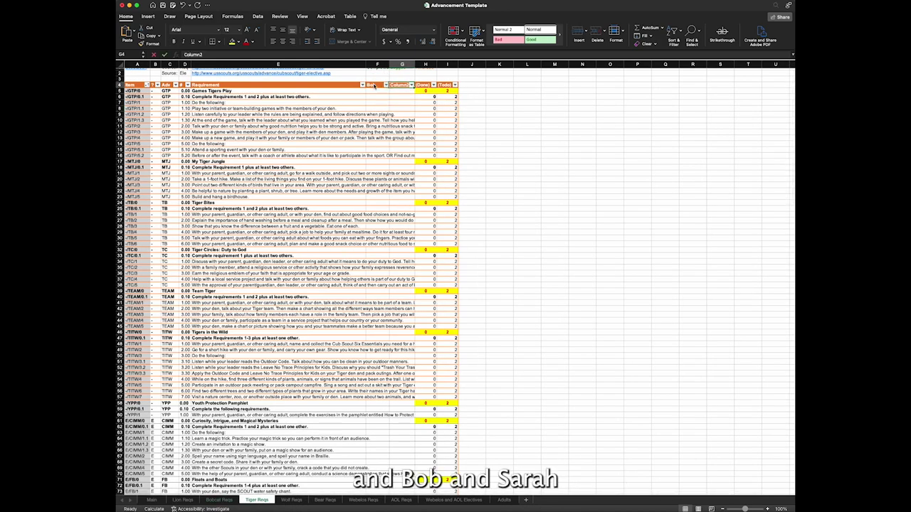
pyautogui.press('Tab')
pyautogui.write('Sarah')
pyautogui.press('Return')
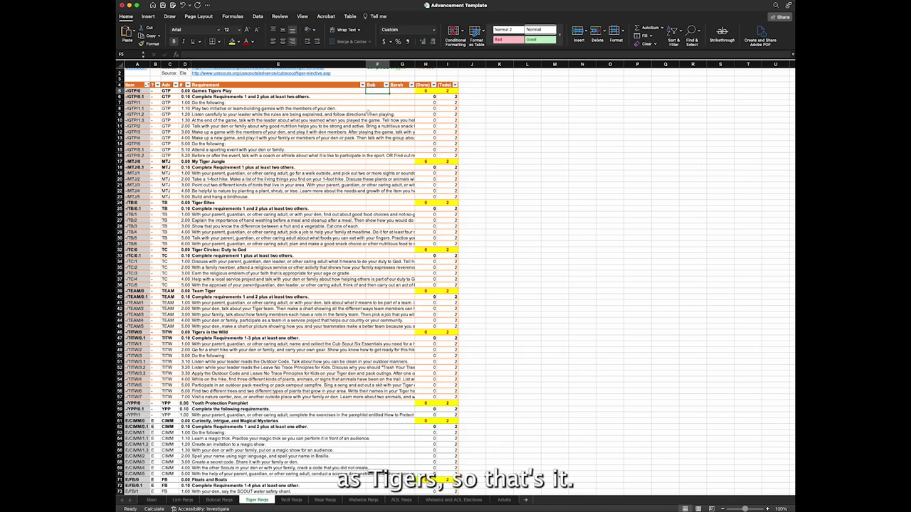
# Step: Inspect the first Tiger scout's calculated cells and the formulas in B24 and C24
pyautogui.click(150, 501)
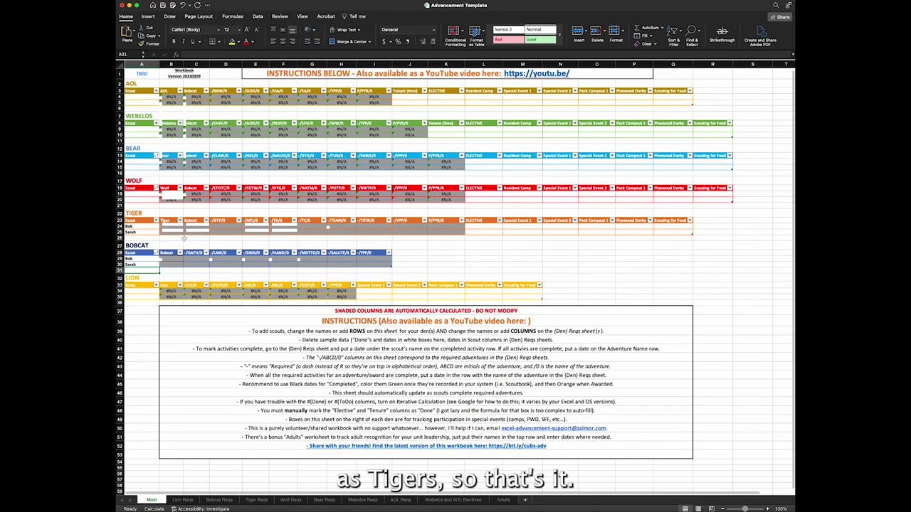
pyautogui.scroll(3, 335, 226)
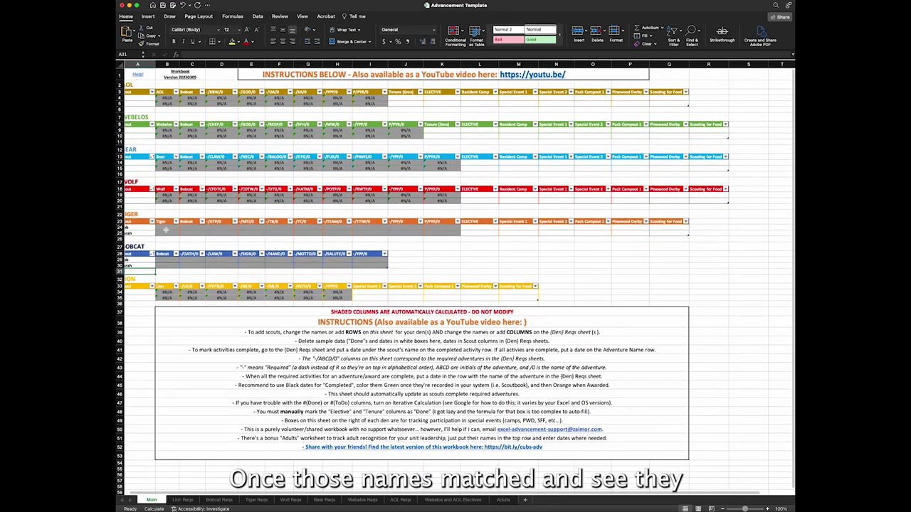
pyautogui.moveTo(166, 229); pyautogui.dragTo(437, 228)
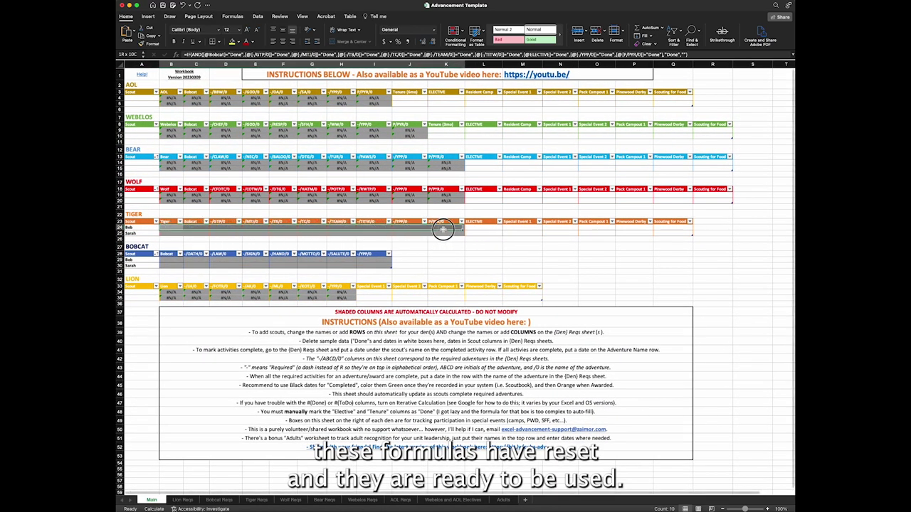
pyautogui.click(439, 245)
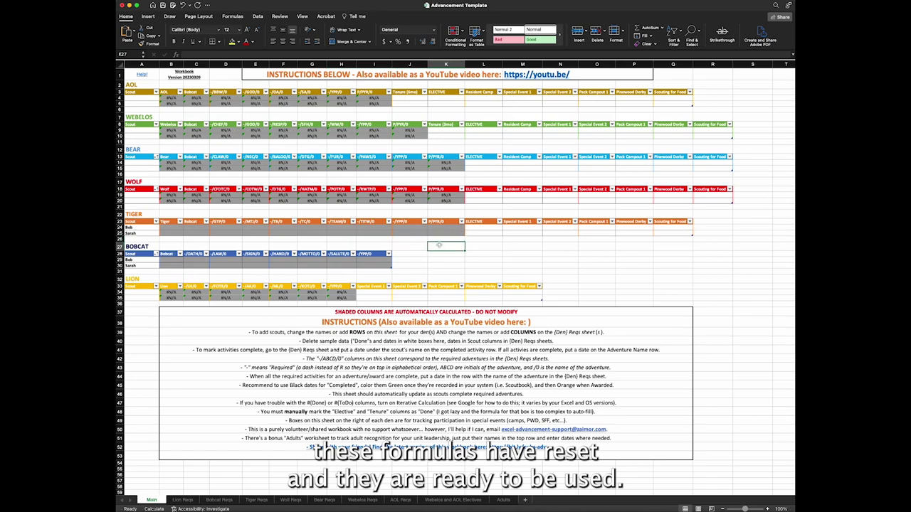
pyautogui.click(165, 228)
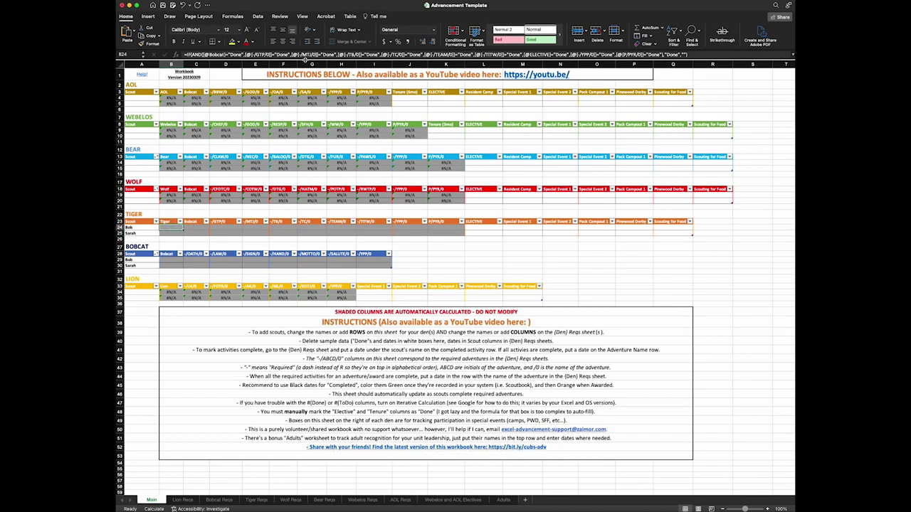
pyautogui.moveTo(306, 61); pyautogui.dragTo(306, 56)
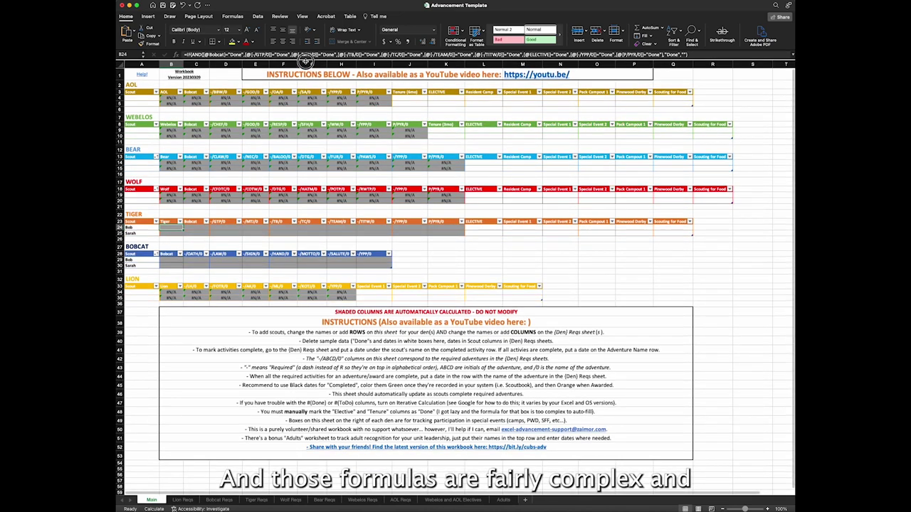
pyautogui.click(193, 228)
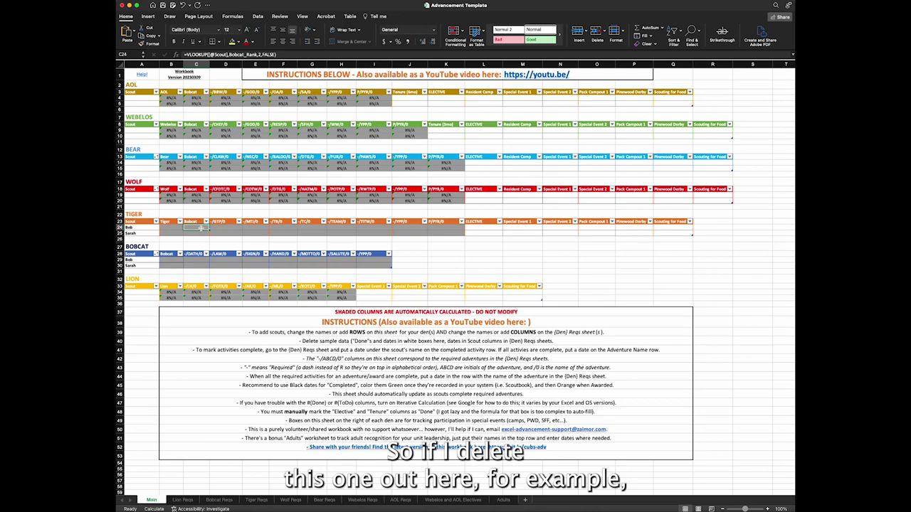
# Step: Delete the VLOOKUP in C24, then refill it from C25's formula with the fill handle
pyautogui.press('Delete')
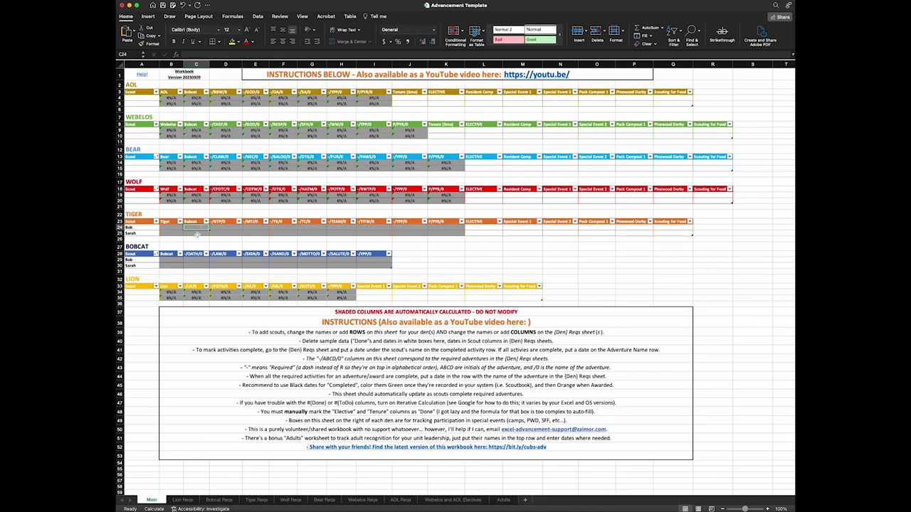
pyautogui.click(200, 228)
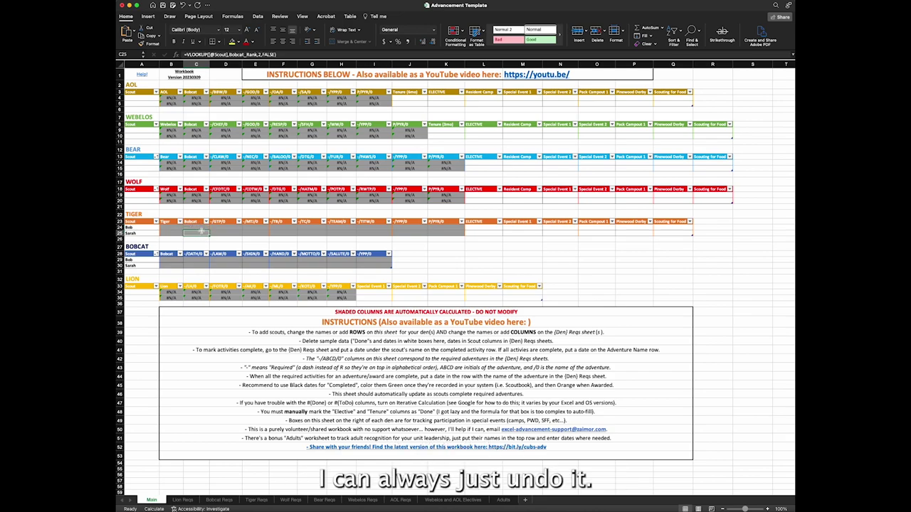
pyautogui.press('super+z')
pyautogui.press('Delete')
pyautogui.click(198, 234)
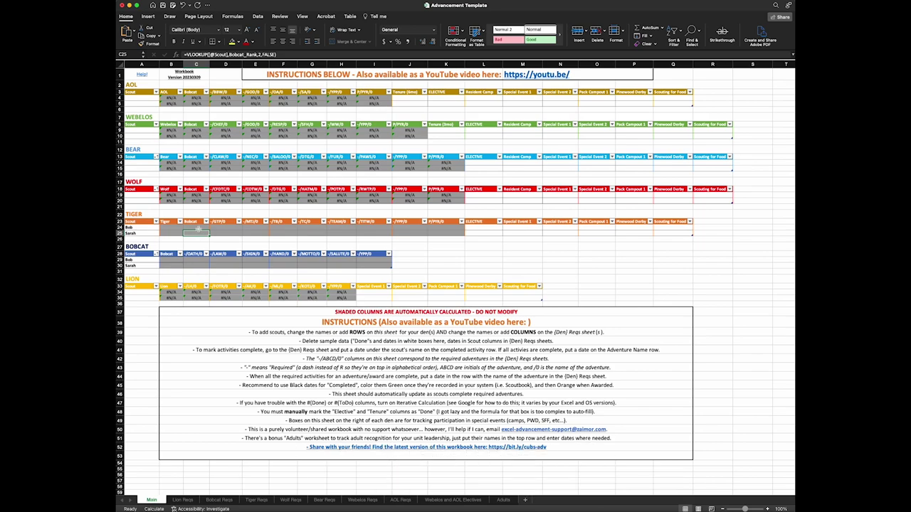
pyautogui.click(194, 228)
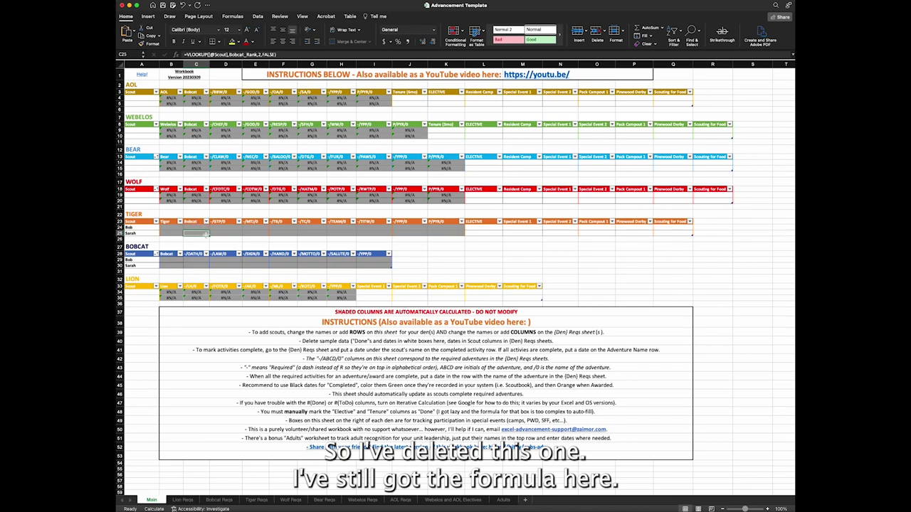
pyautogui.click(202, 232)
pyautogui.moveTo(209, 225); pyautogui.dragTo(202, 227)
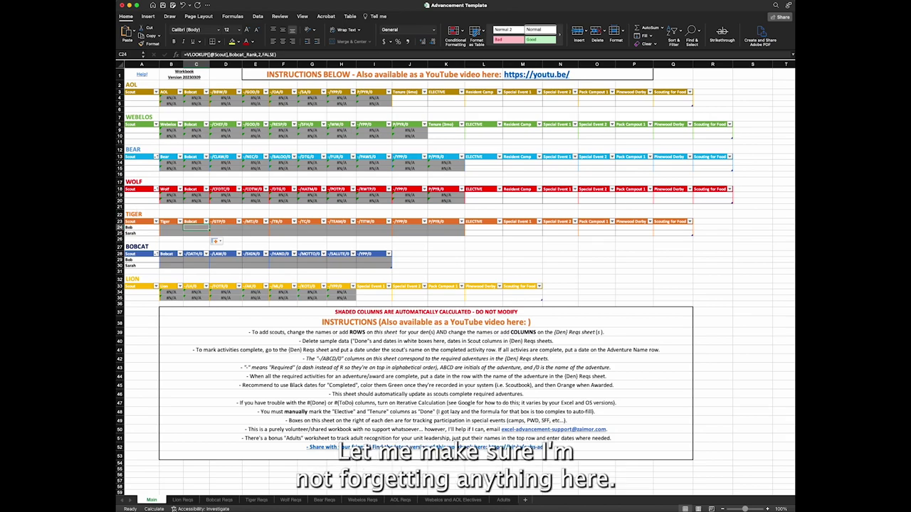
# Step: Inspect the formula in I25 and select the Bobcat table's Scout header
pyautogui.click(361, 234)
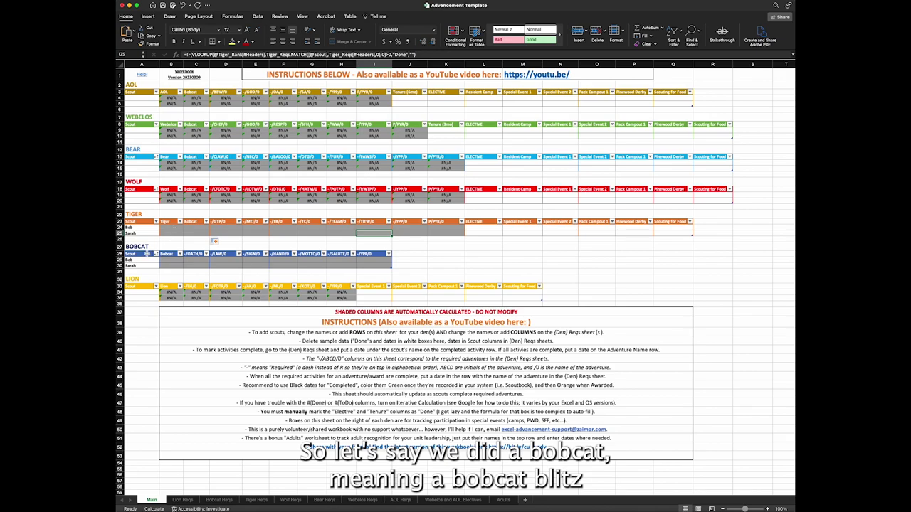
pyautogui.click(147, 254)
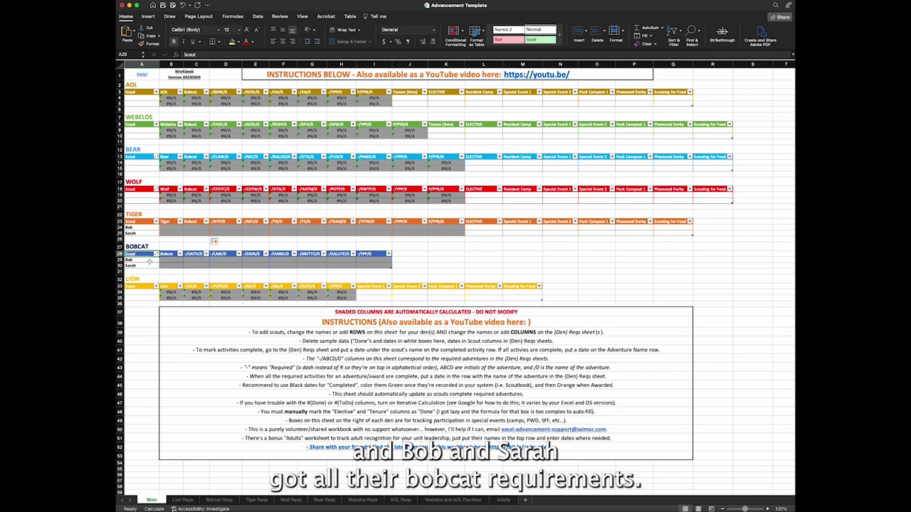
# Step: On Bobcat Reqs, date the first scout's handshake requirement 3/9 and fill it down through row 9
pyautogui.click(220, 500)
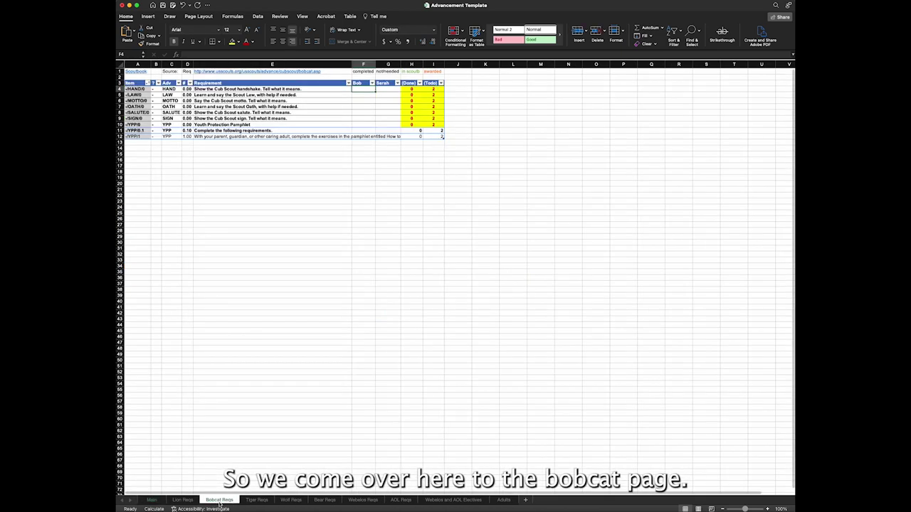
pyautogui.click(251, 100)
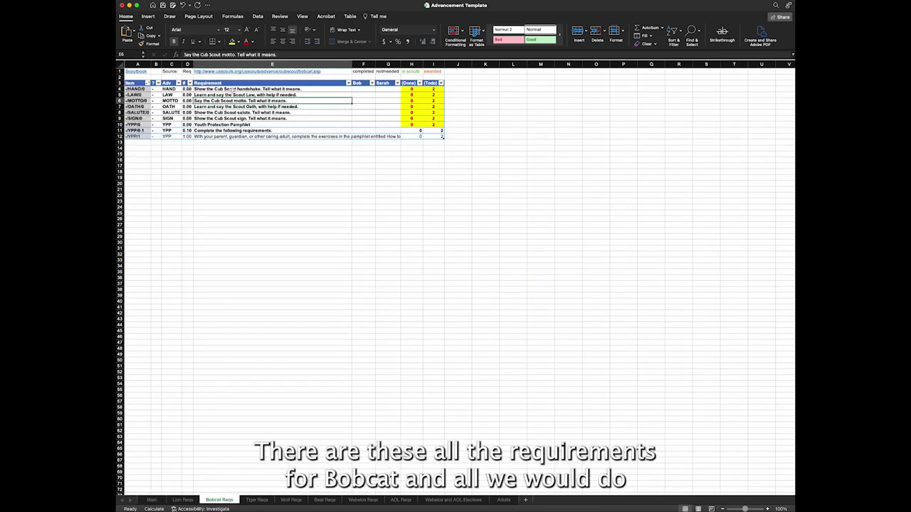
pyautogui.moveTo(235, 89); pyautogui.dragTo(234, 137)
pyautogui.click(270, 166)
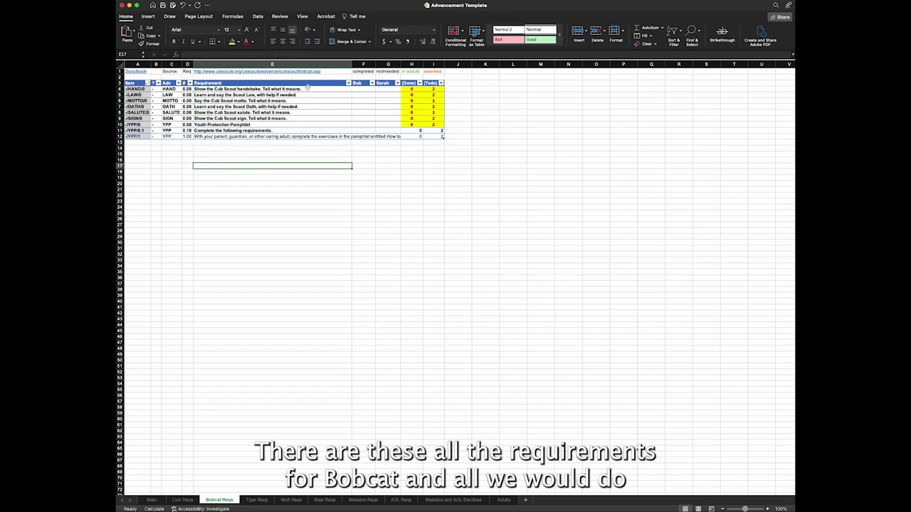
pyautogui.click(365, 88)
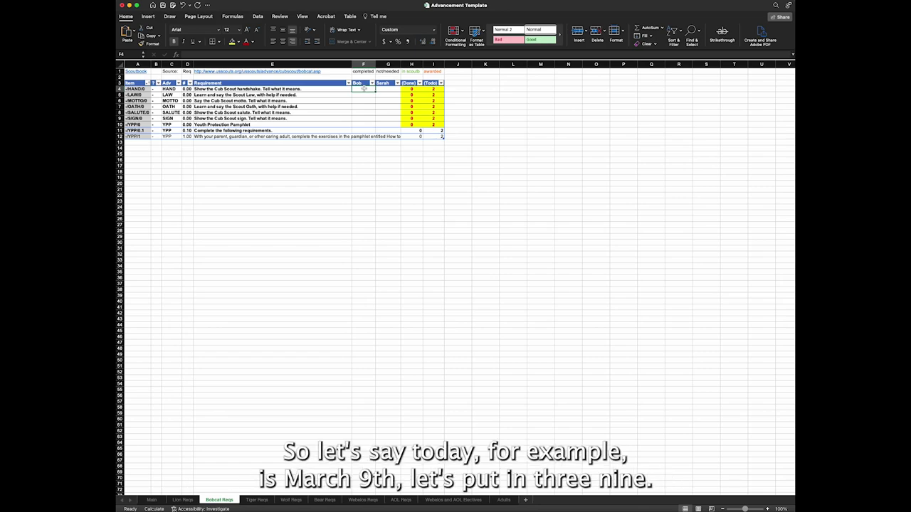
pyautogui.write('3/9')
pyautogui.press('Return')
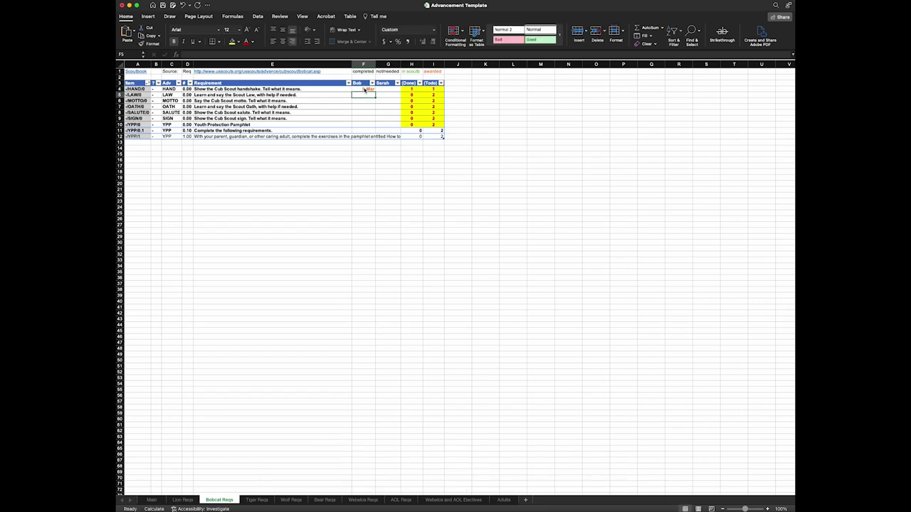
pyautogui.click(364, 89)
pyautogui.moveTo(374, 91); pyautogui.dragTo(372, 118)
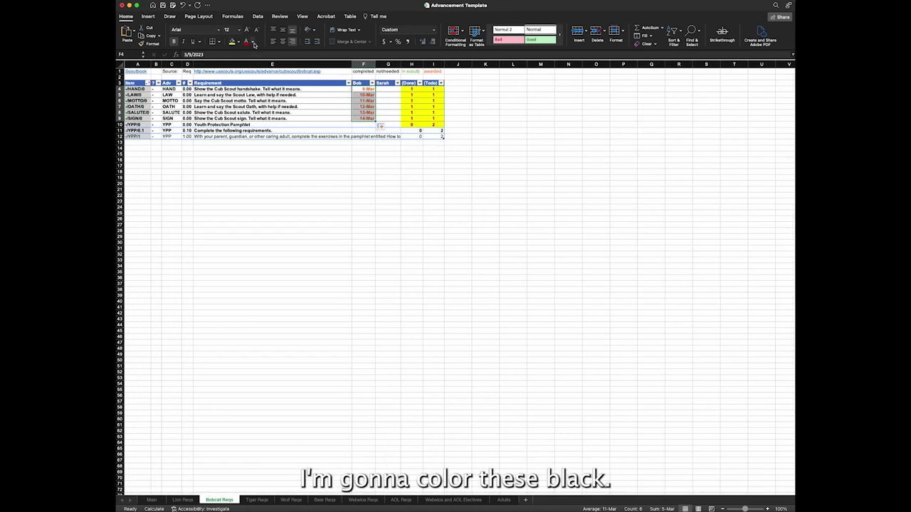
# Step: Make the first scout's dates black and copy the 9-Mar date in F4
pyautogui.click(252, 41)
pyautogui.click(256, 57)
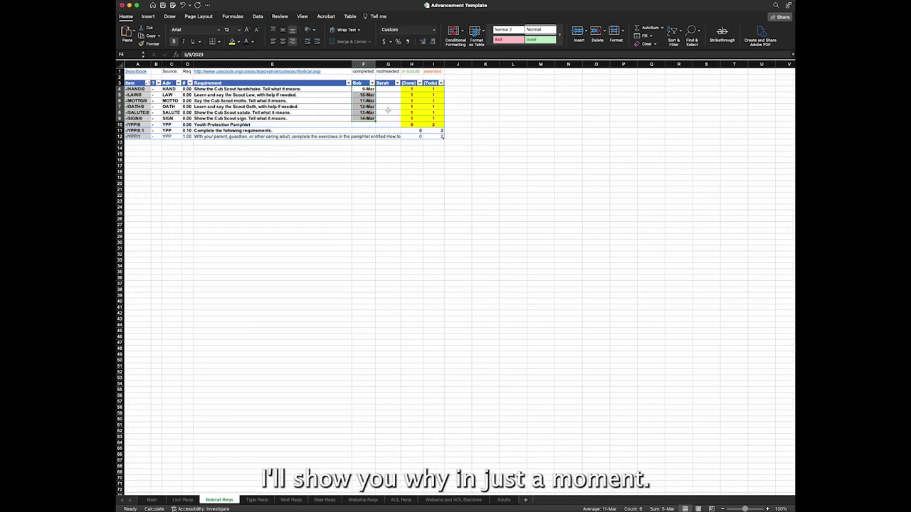
pyautogui.moveTo(366, 89); pyautogui.dragTo(362, 117)
pyautogui.click(364, 89)
pyautogui.press('super+c')
pyautogui.press('super+c')
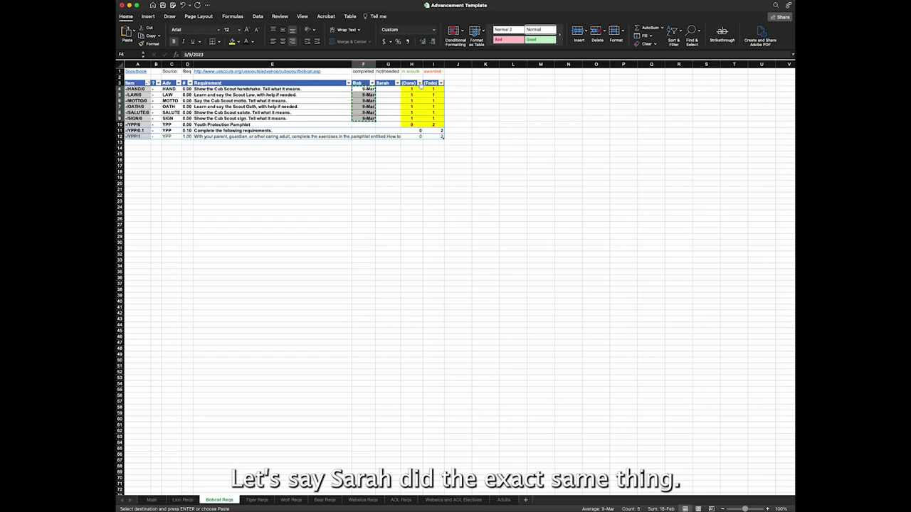
# Step: Paste the 9-Mar dates into Sarah's column and clear her motto date
pyautogui.click(396, 88)
pyautogui.press('super+v')
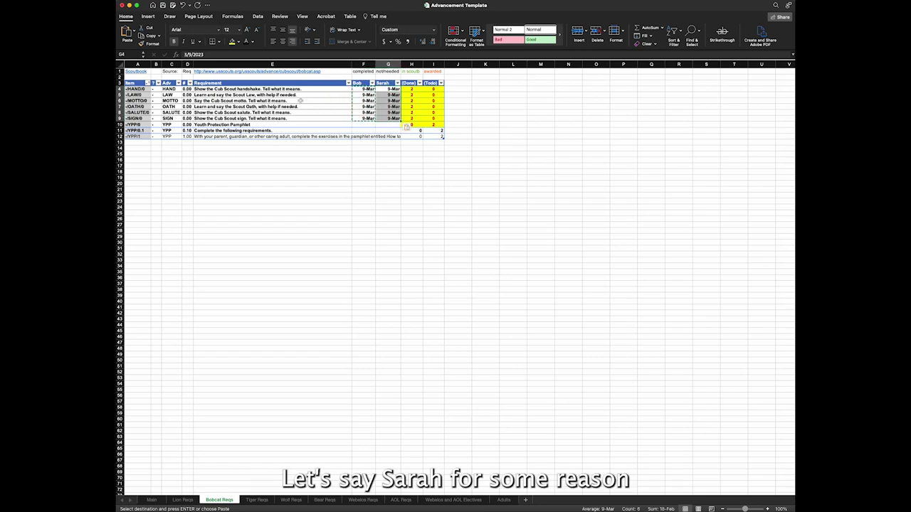
pyautogui.click(394, 100)
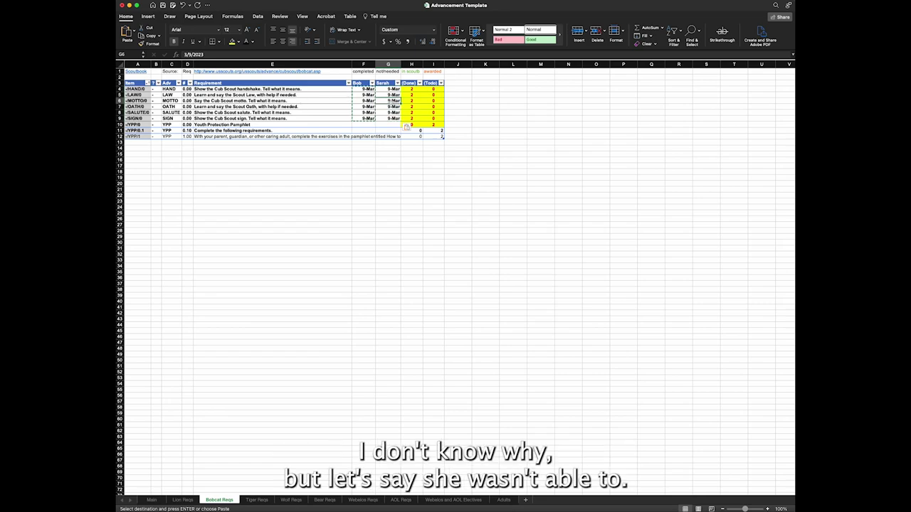
pyautogui.press('Delete')
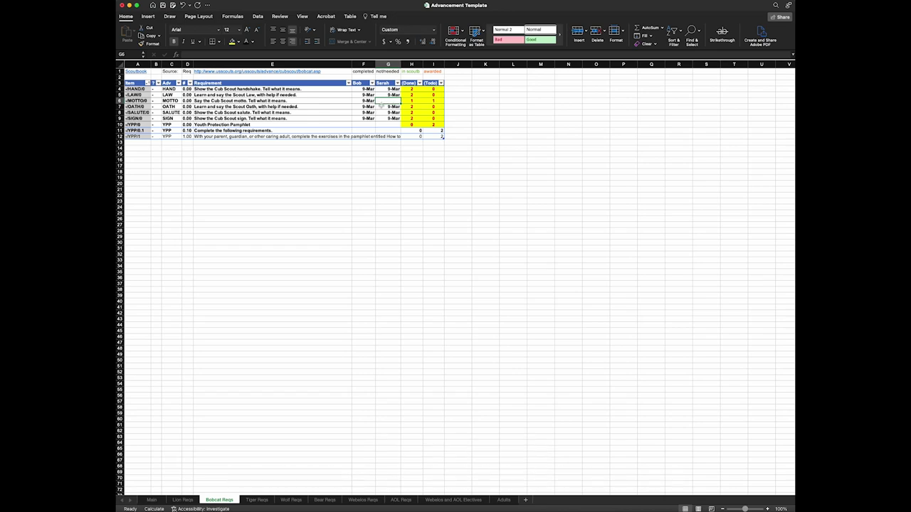
# Step: Check the Done and Todo counts, glance at Main, and return to Bobcat Reqs
pyautogui.moveTo(417, 90); pyautogui.dragTo(433, 124)
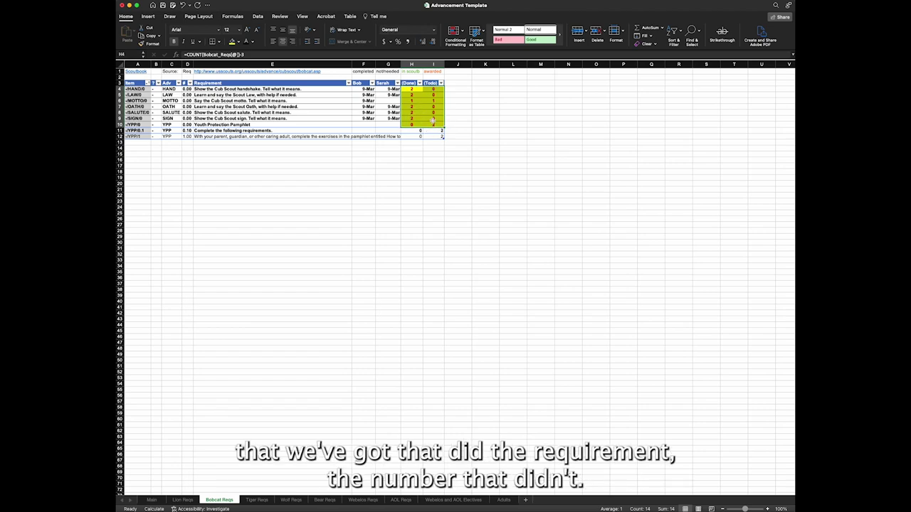
pyautogui.click(432, 124)
pyautogui.moveTo(417, 87); pyautogui.dragTo(432, 124)
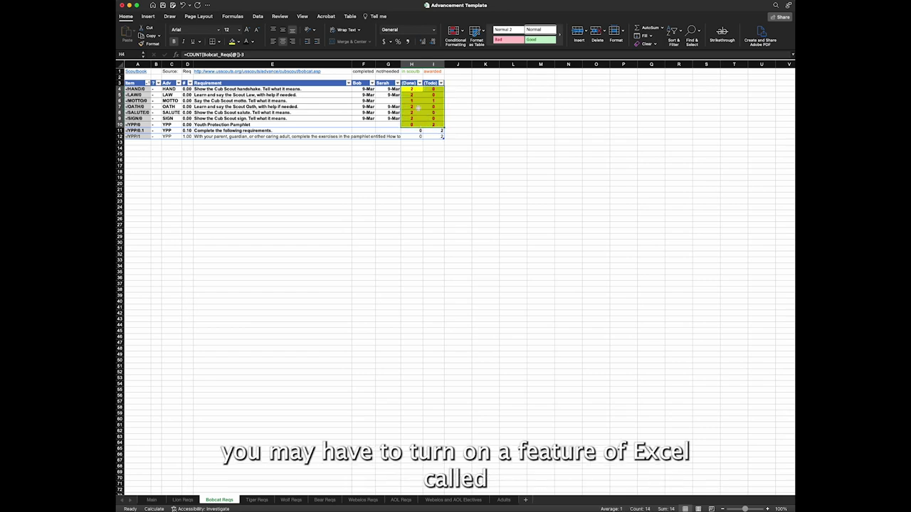
pyautogui.click(151, 501)
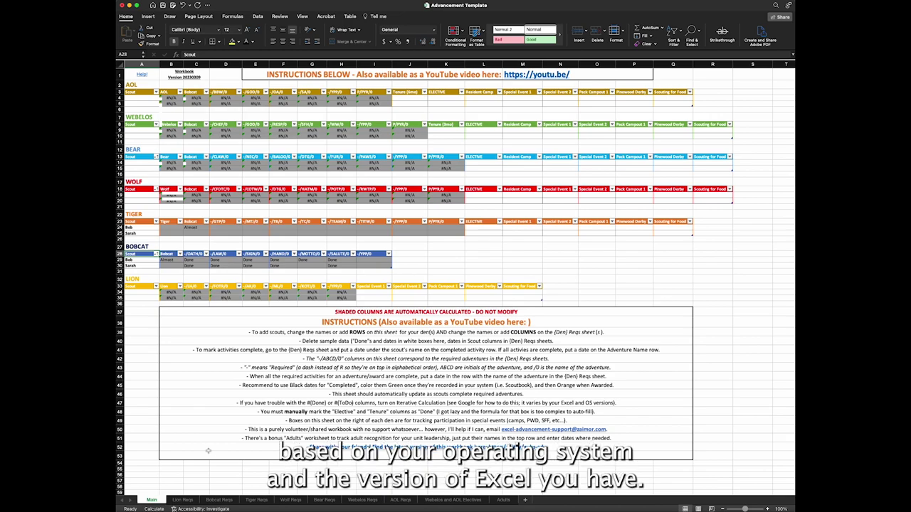
pyautogui.click(221, 500)
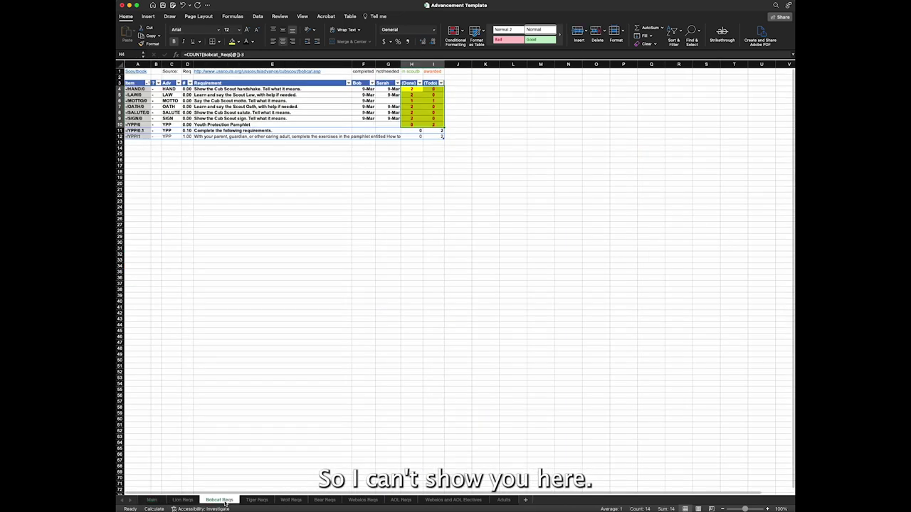
pyautogui.click(388, 124)
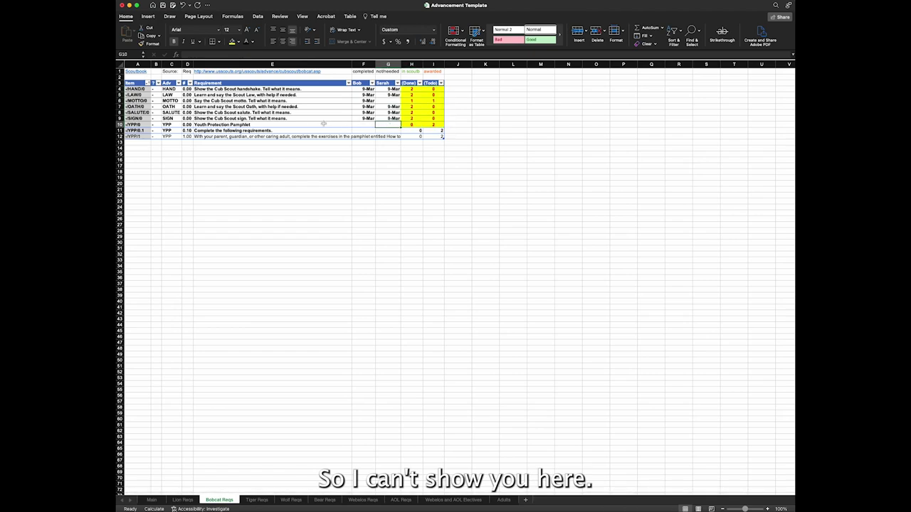
# Step: Copy Sarah's 9-Mar date into her YPP exercises cell
pyautogui.click(388, 118)
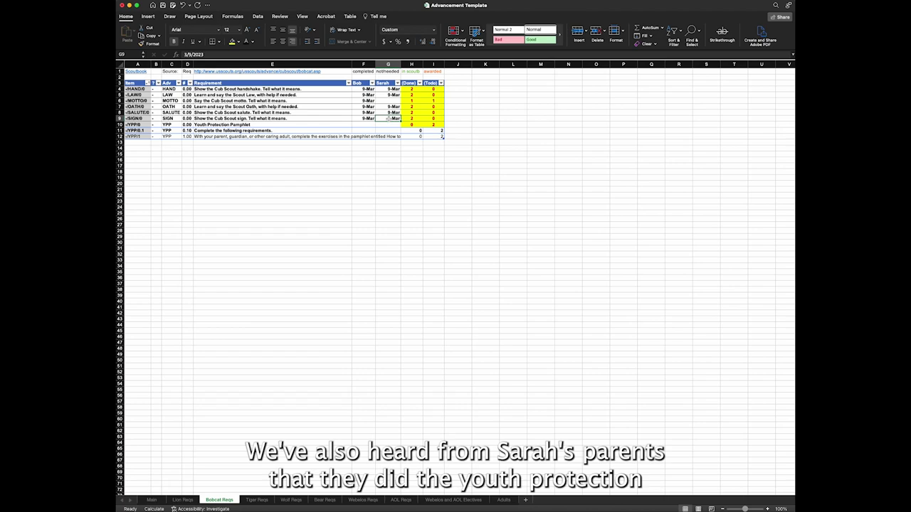
pyautogui.hotkey('ctrl', 'c')
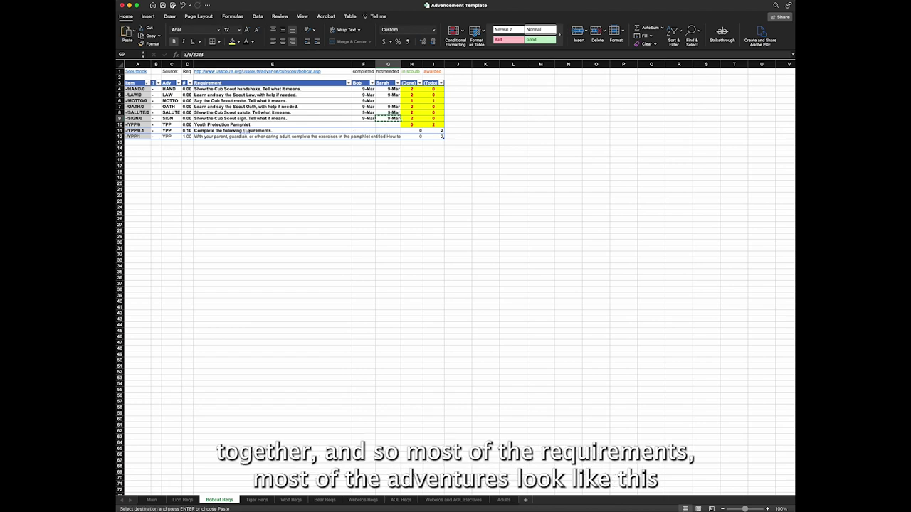
pyautogui.click(391, 130)
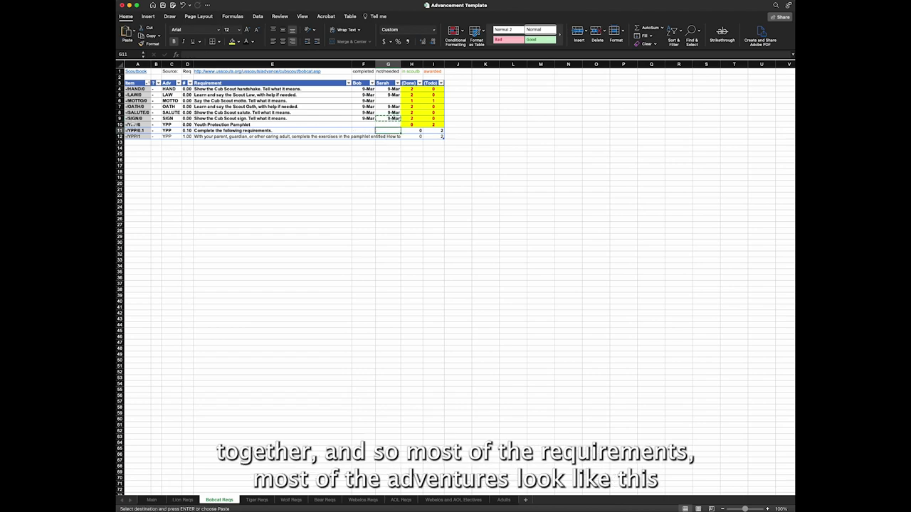
pyautogui.click(207, 136)
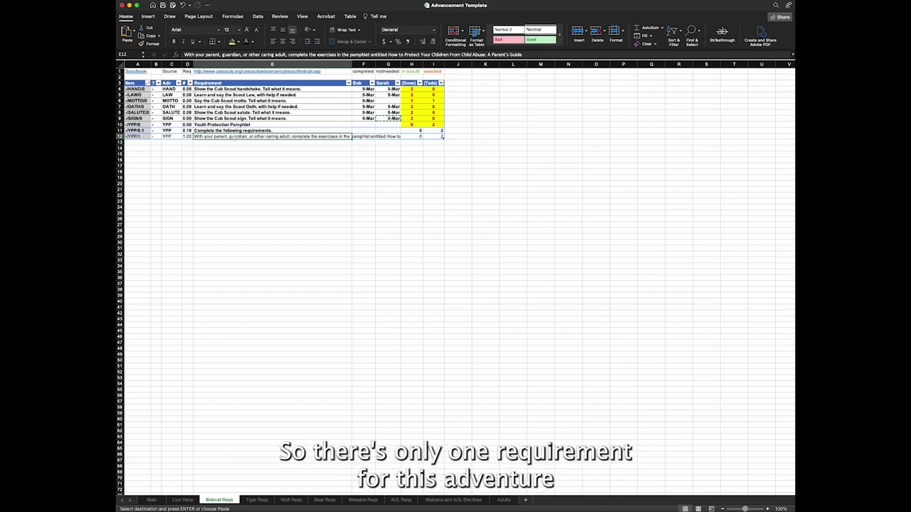
pyautogui.hscroll(1, 383, 136)
pyautogui.click(382, 136)
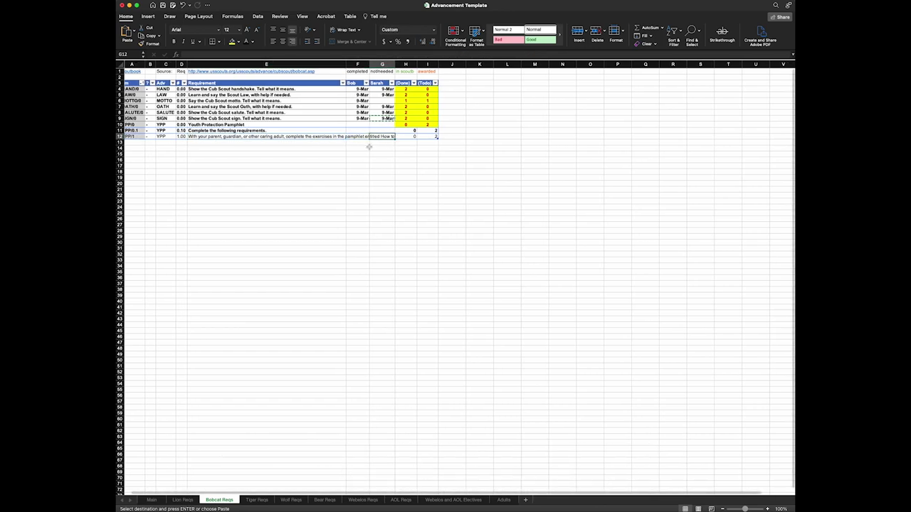
pyautogui.press('super+v')
pyautogui.hscroll(-1, 370, 145)
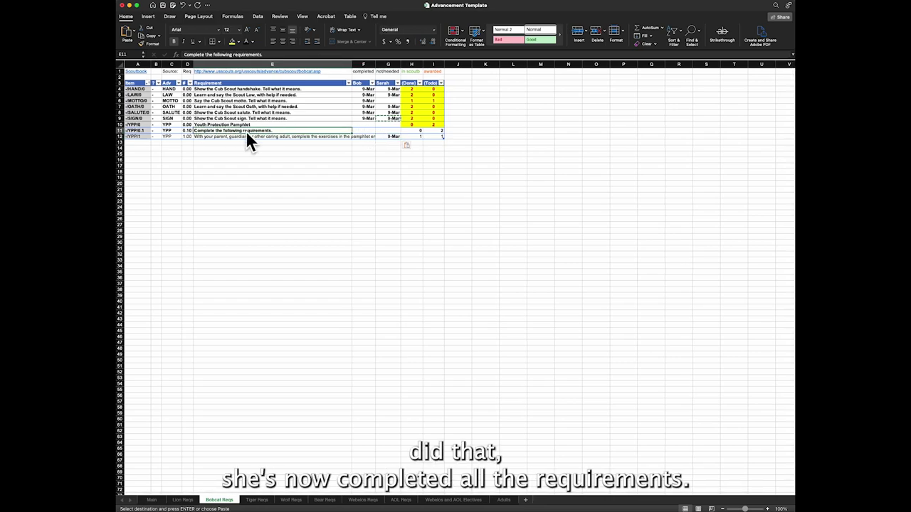
# Step: Paste 9-Mar into Sarah's complete-requirements (G11) and Youth Protection Pamphlet cells
pyautogui.click(394, 131)
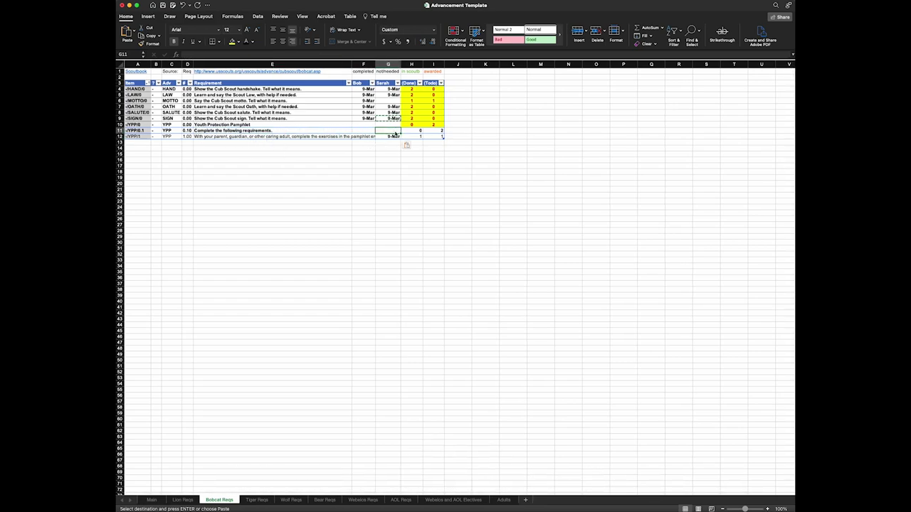
pyautogui.hotkey('ctrl', 'v')
pyautogui.click(384, 125)
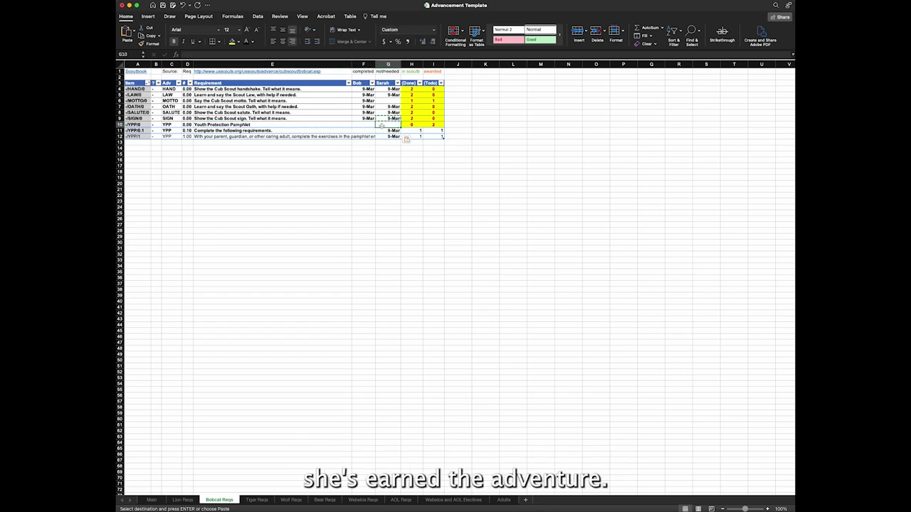
pyautogui.hotkey('ctrl', 'v')
pyautogui.click(387, 101)
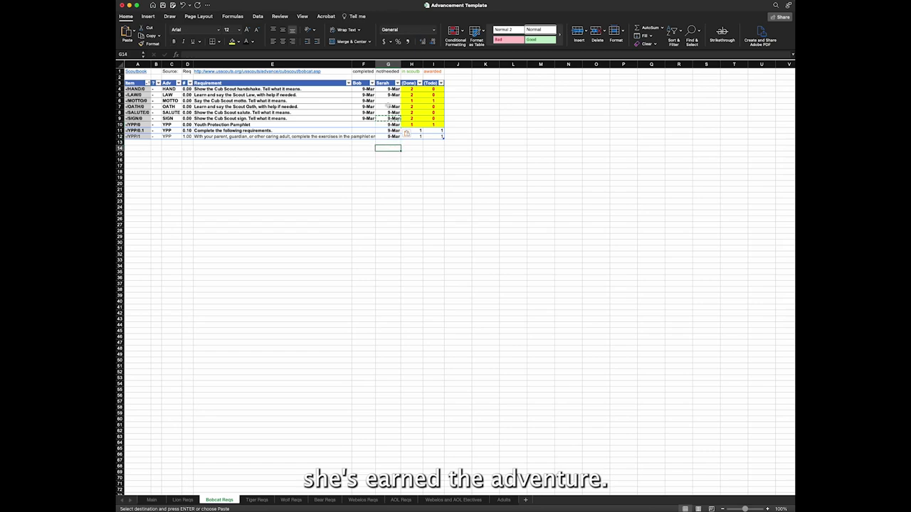
pyautogui.click(368, 135)
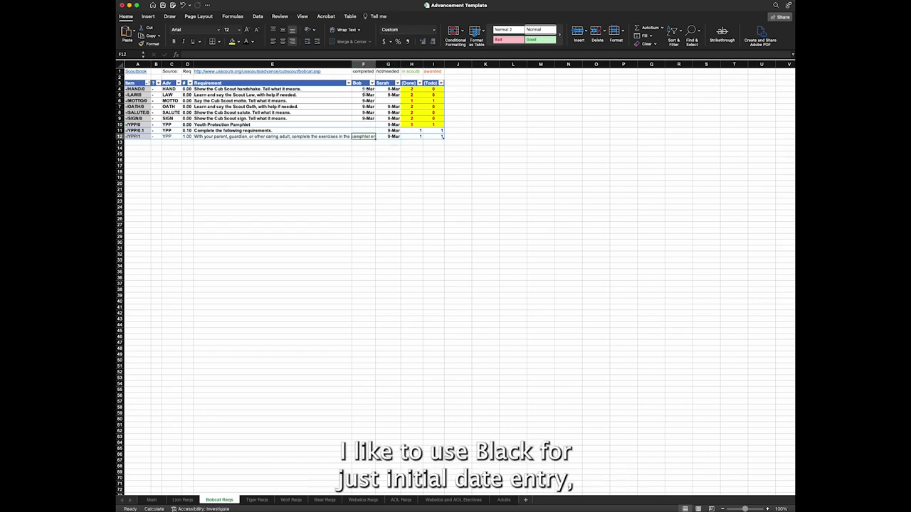
pyautogui.moveTo(363, 88); pyautogui.dragTo(395, 134)
pyautogui.click(388, 118)
pyautogui.press('super+v')
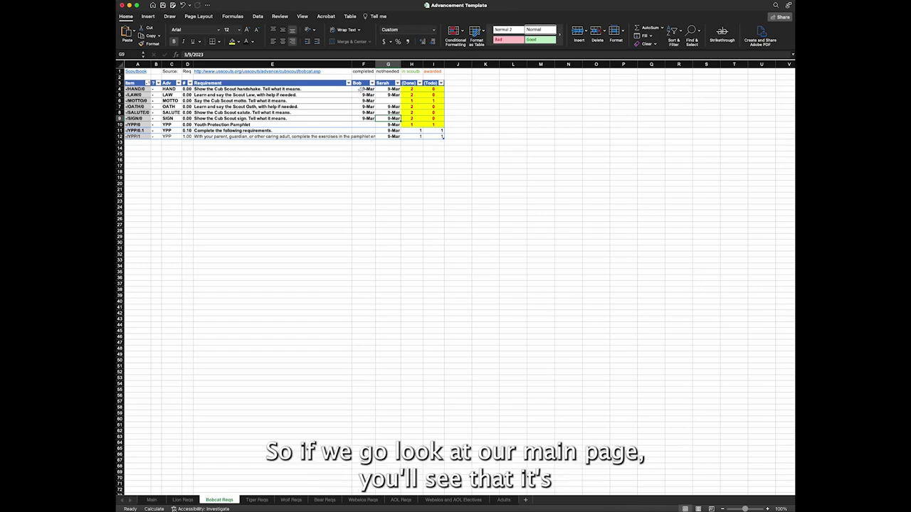
# Step: On Main, inspect both scouts' Bobcat IF(VLOOKUP) summary formulas in I29 and G30
pyautogui.click(150, 500)
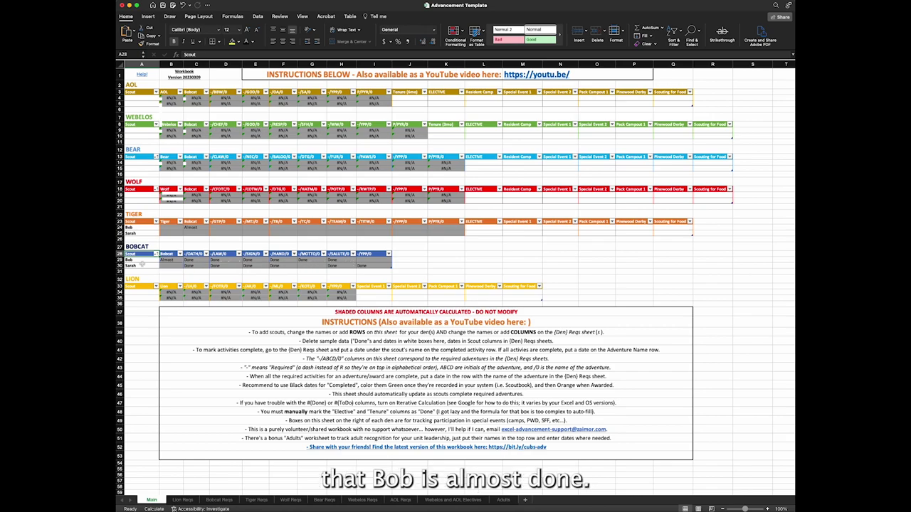
pyautogui.click(359, 260)
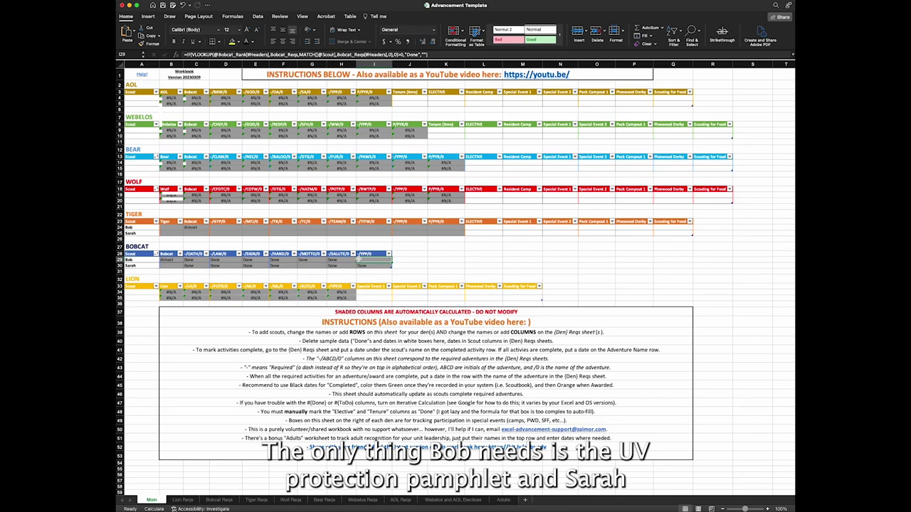
pyautogui.click(310, 277)
pyautogui.click(306, 266)
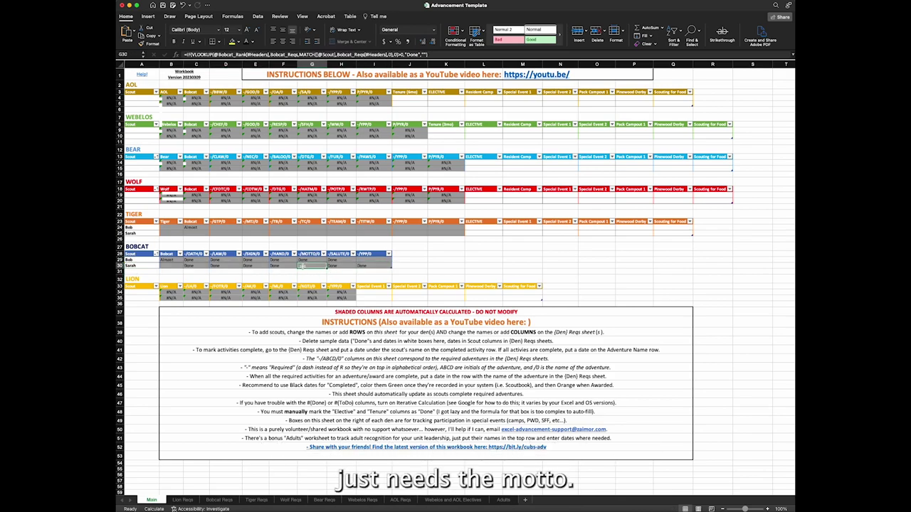
# Step: Copy G7's 9-Mar date into F10:F12 on Bobcat Reqs, then return to Main
pyautogui.click(219, 499)
pyautogui.click(385, 108)
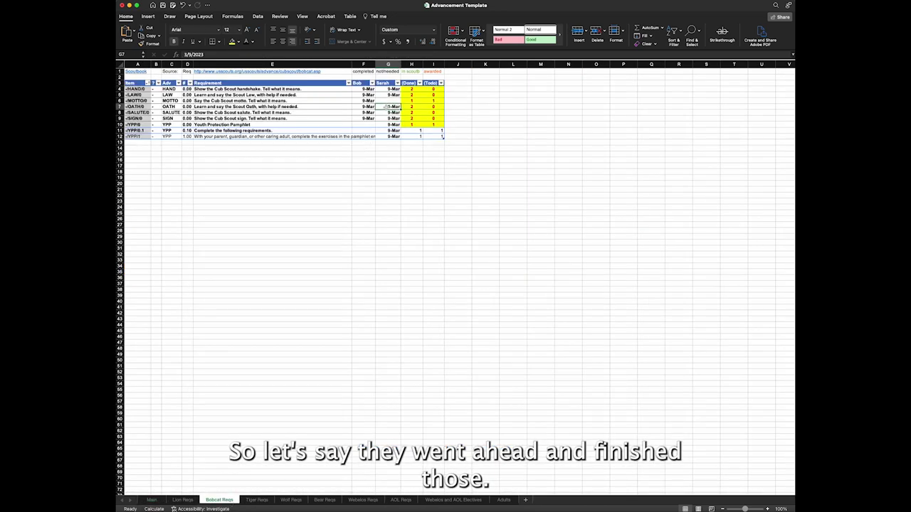
pyautogui.press('cmd+c')
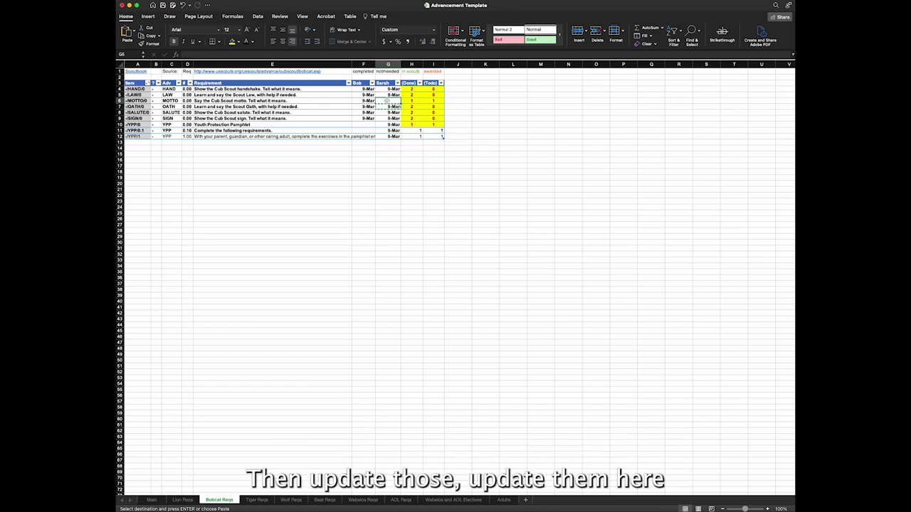
pyautogui.click(387, 100)
pyautogui.moveTo(363, 124); pyautogui.dragTo(363, 136)
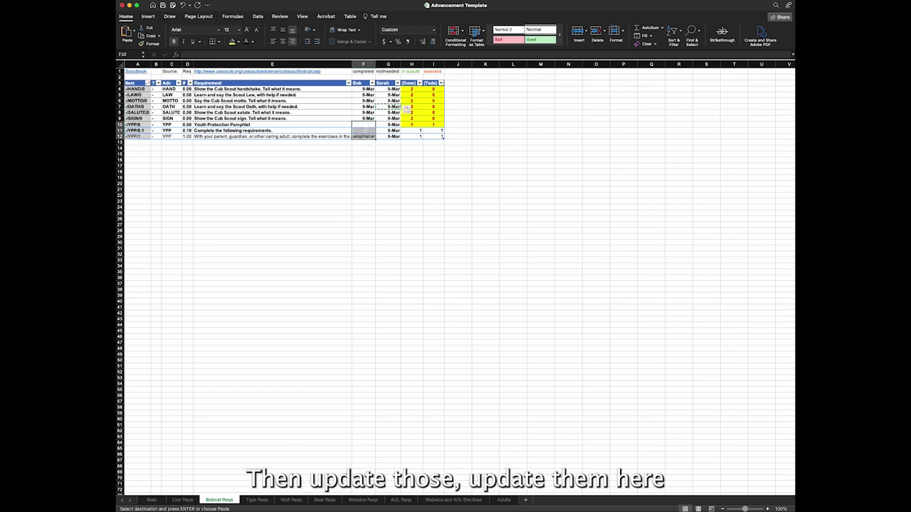
pyautogui.press('cmd+v')
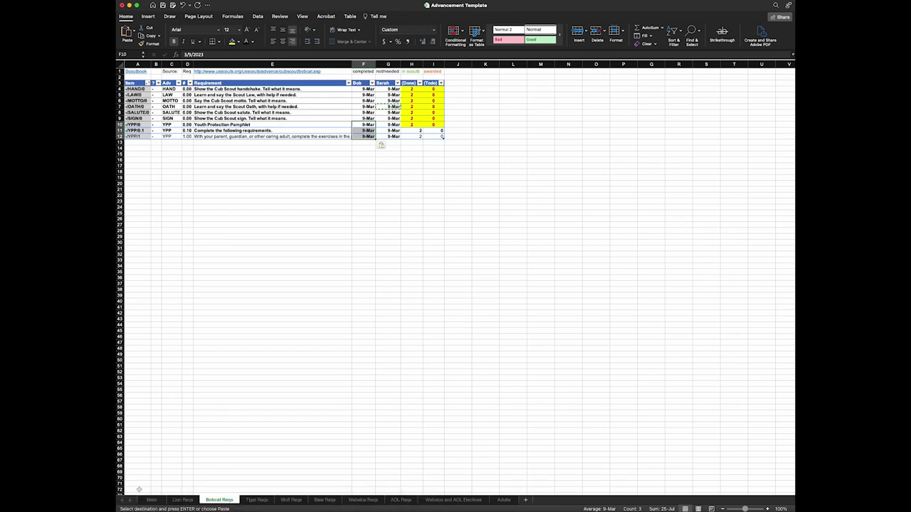
pyautogui.click(151, 501)
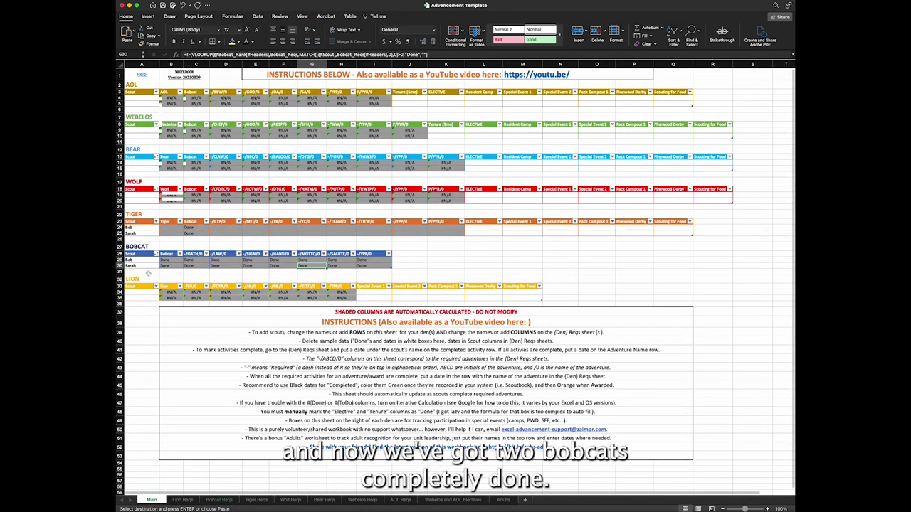
# Step: Highlight the Bobcat cells A29:A30 and C24:C25 on Main, then return to Bobcat Reqs
pyautogui.moveTo(147, 261); pyautogui.dragTo(154, 265)
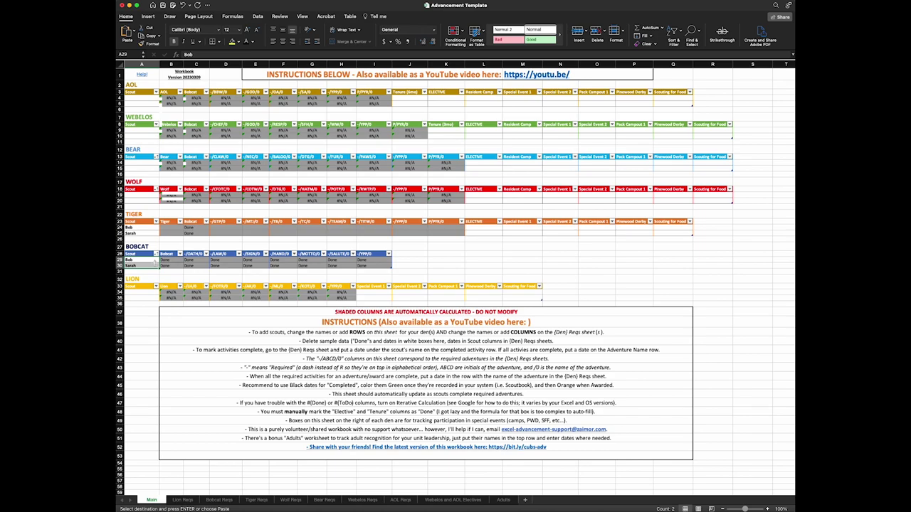
pyautogui.click(149, 264)
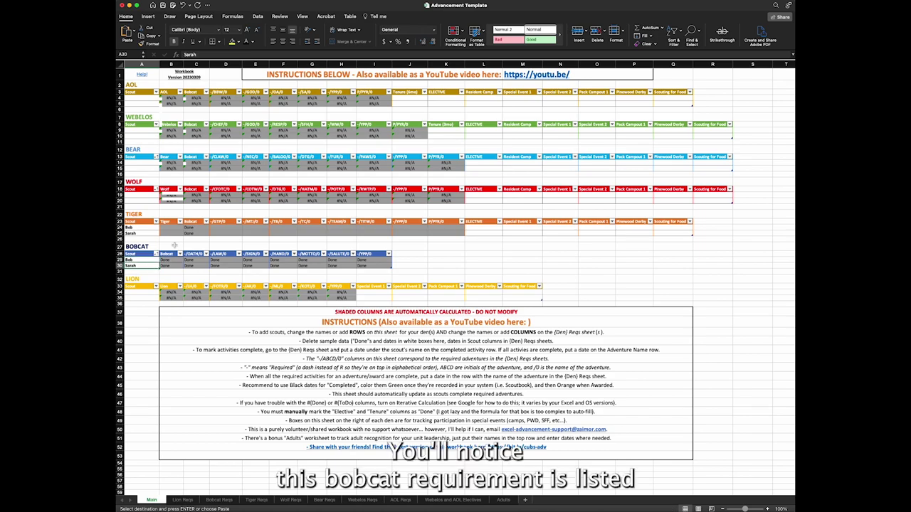
pyautogui.moveTo(196, 227); pyautogui.dragTo(196, 232)
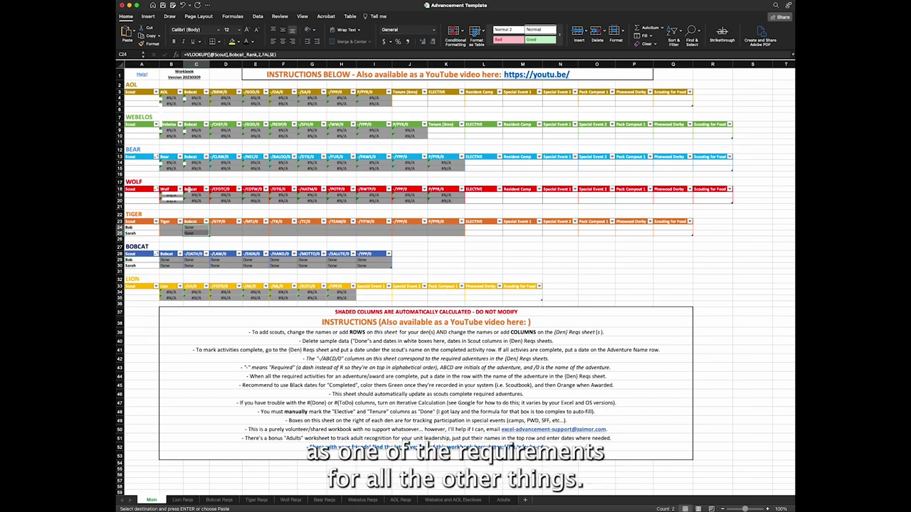
pyautogui.click(193, 229)
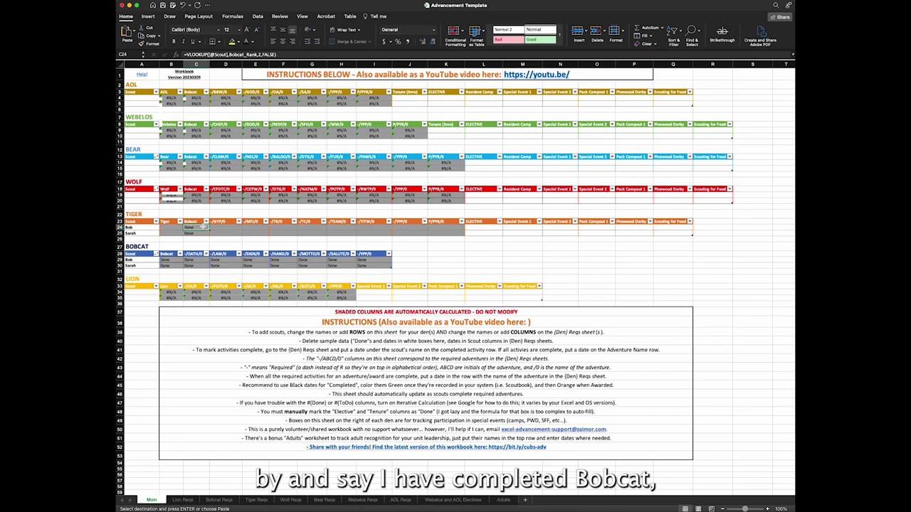
pyautogui.click(219, 500)
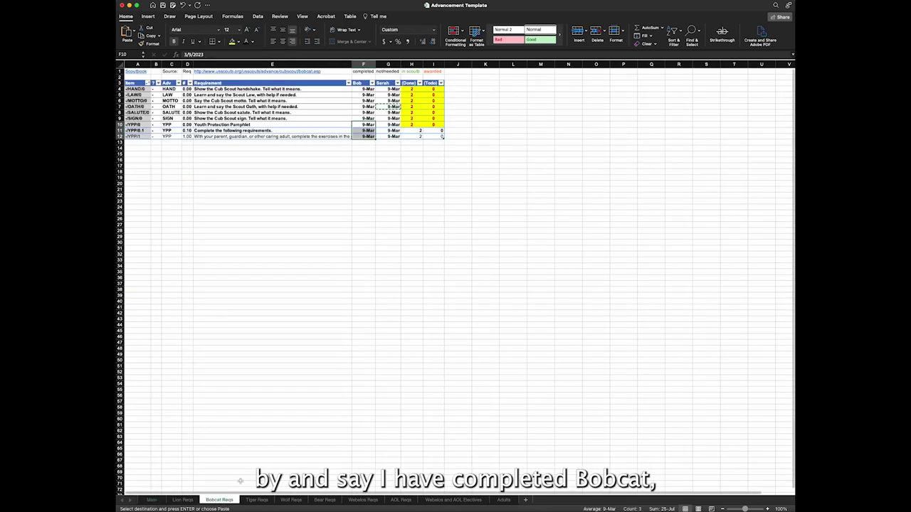
pyautogui.click(387, 118)
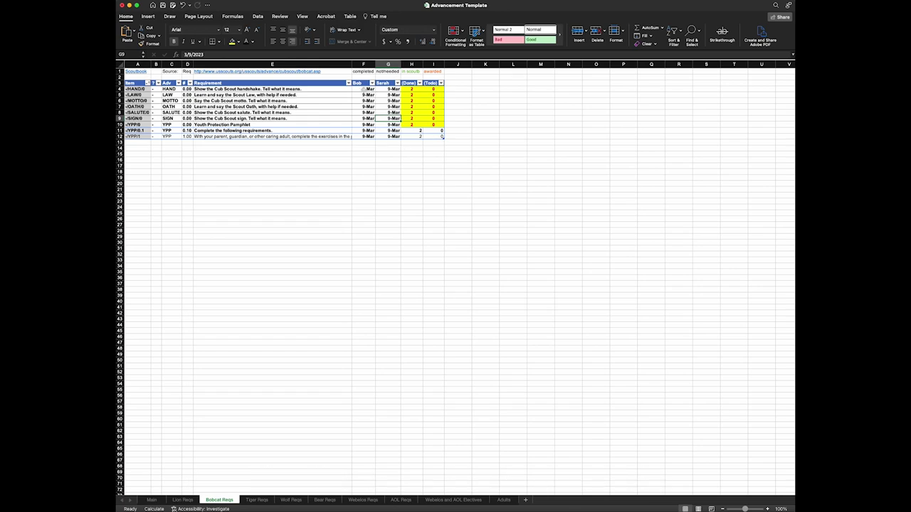
# Step: Turn the first scout's Bobcat dates green
pyautogui.moveTo(368, 88); pyautogui.dragTo(388, 136)
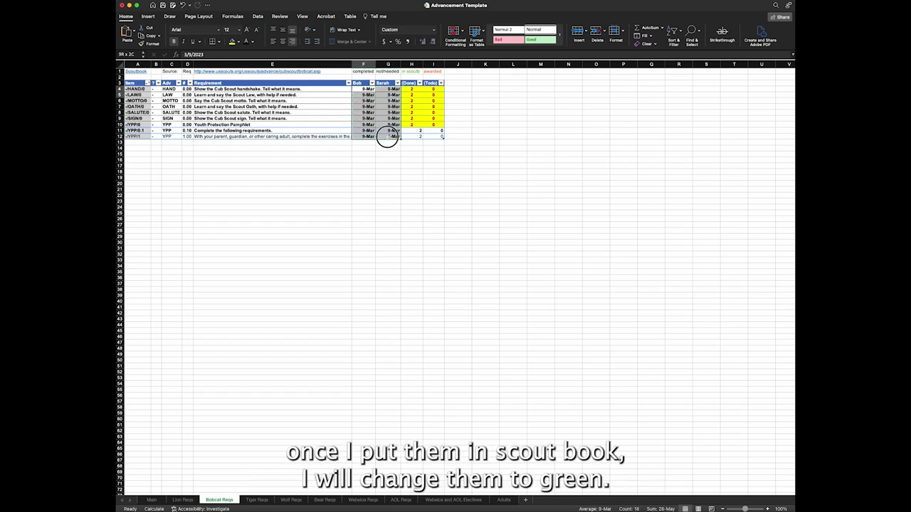
pyautogui.click(251, 41)
pyautogui.click(308, 75)
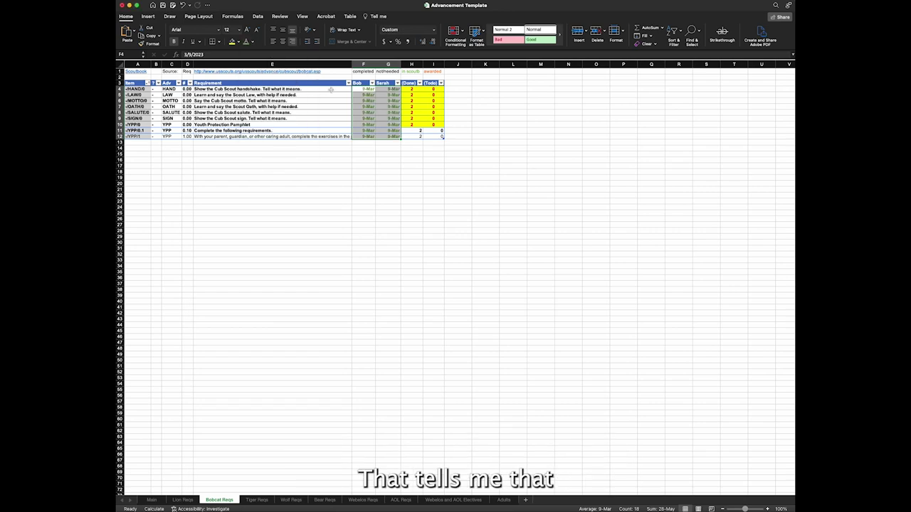
pyautogui.click(394, 118)
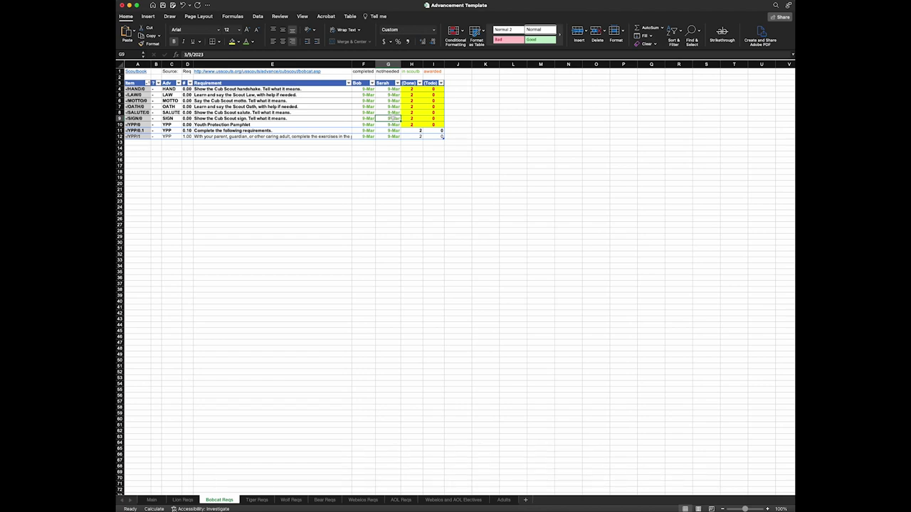
# Step: Make all Bobcat dates in F4:G12 orange to mark them awarded
pyautogui.click(355, 89)
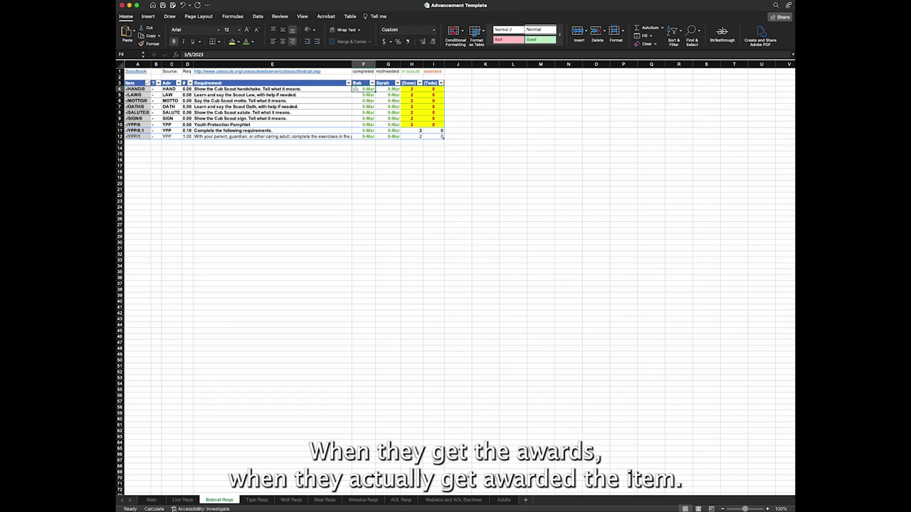
pyautogui.moveTo(355, 89); pyautogui.dragTo(387, 114)
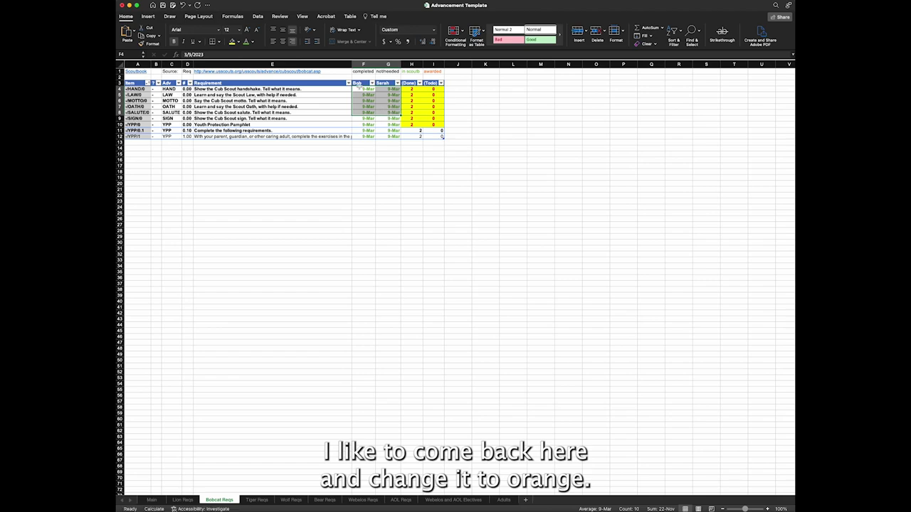
pyautogui.moveTo(360, 86); pyautogui.dragTo(386, 135)
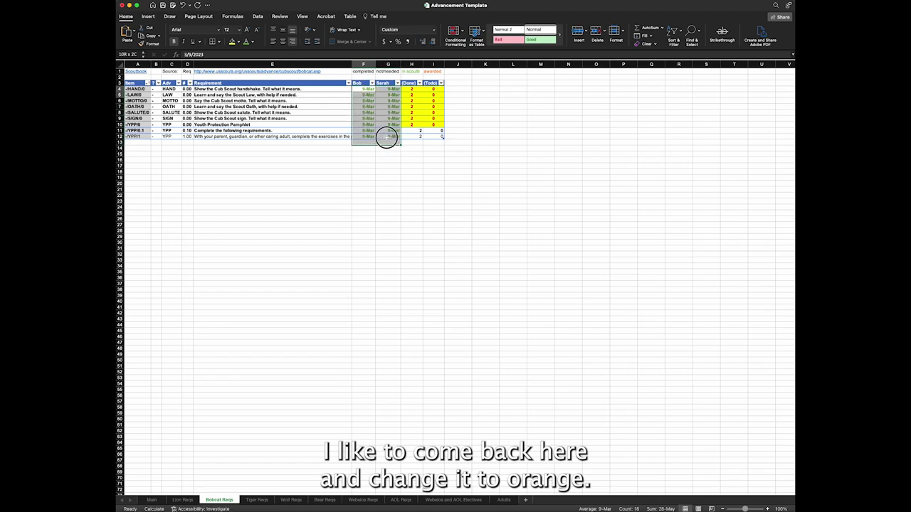
pyautogui.click(254, 41)
pyautogui.click(279, 74)
pyautogui.click(318, 113)
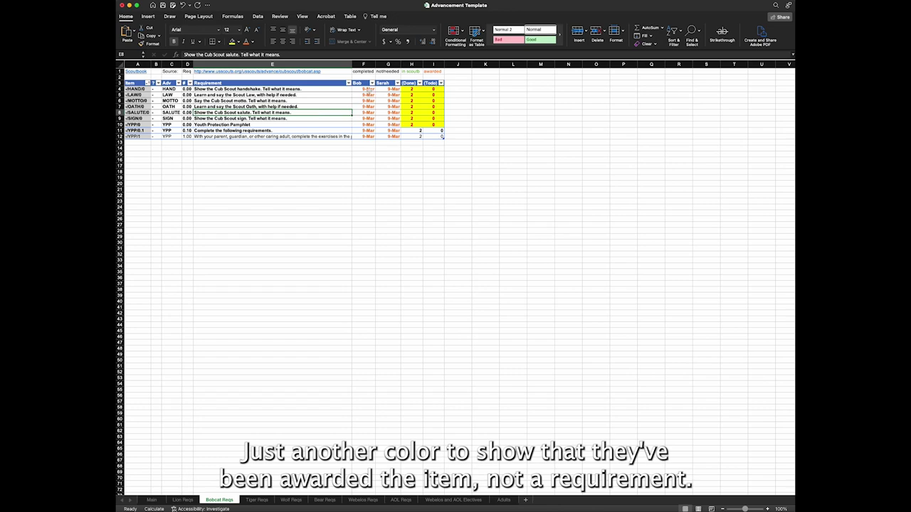
pyautogui.click(368, 89)
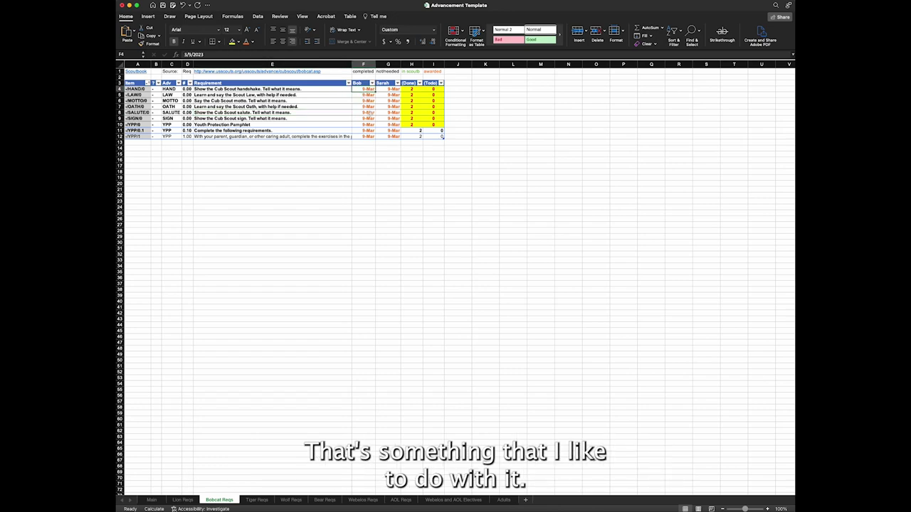
pyautogui.click(366, 101)
pyautogui.click(256, 501)
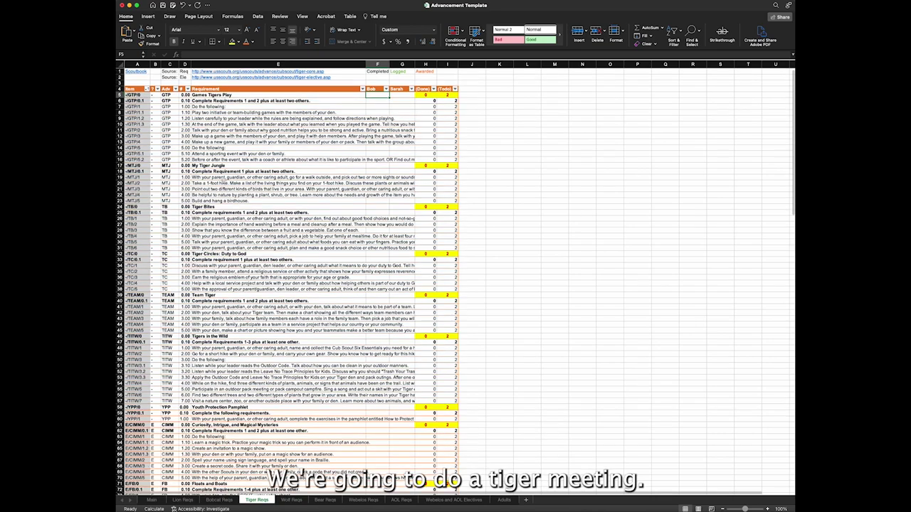
# Step: Enter 3/9 as the first scout's My Tiger Jungle Requirement 1 date in F19
pyautogui.click(225, 166)
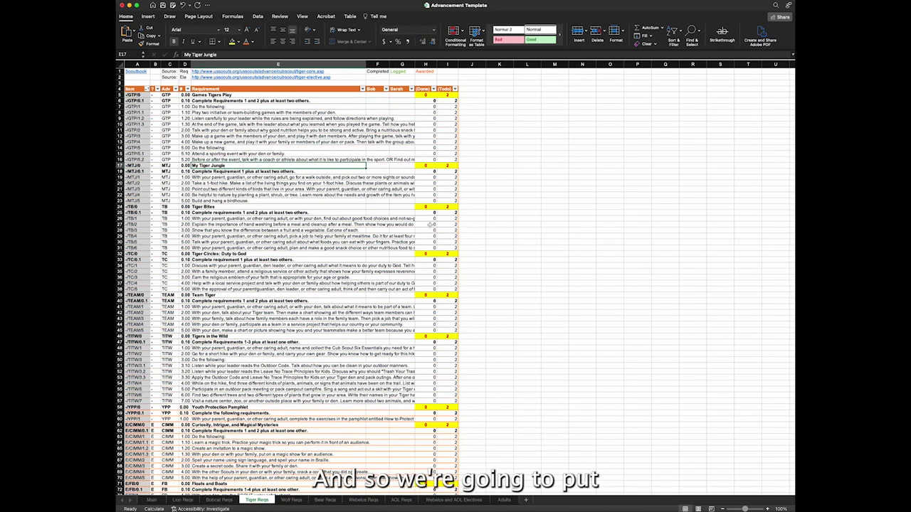
pyautogui.click(378, 169)
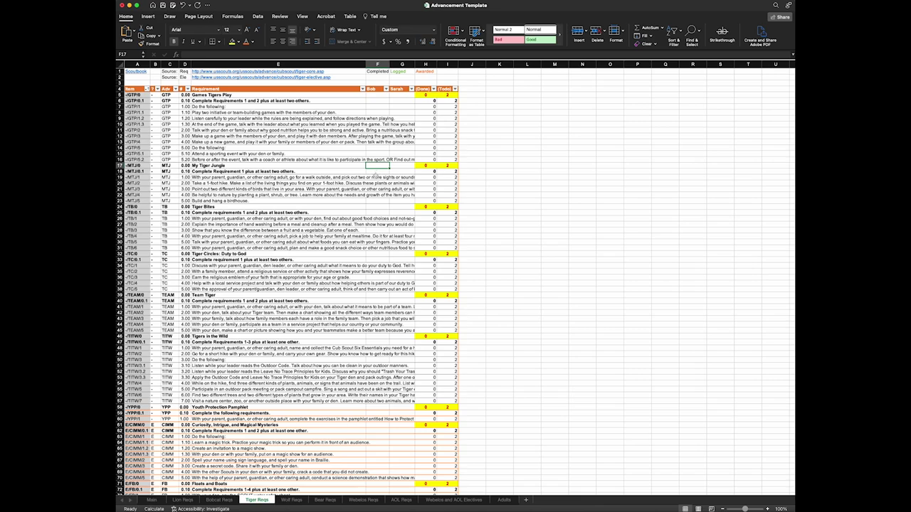
pyautogui.click(378, 177)
pyautogui.click(241, 171)
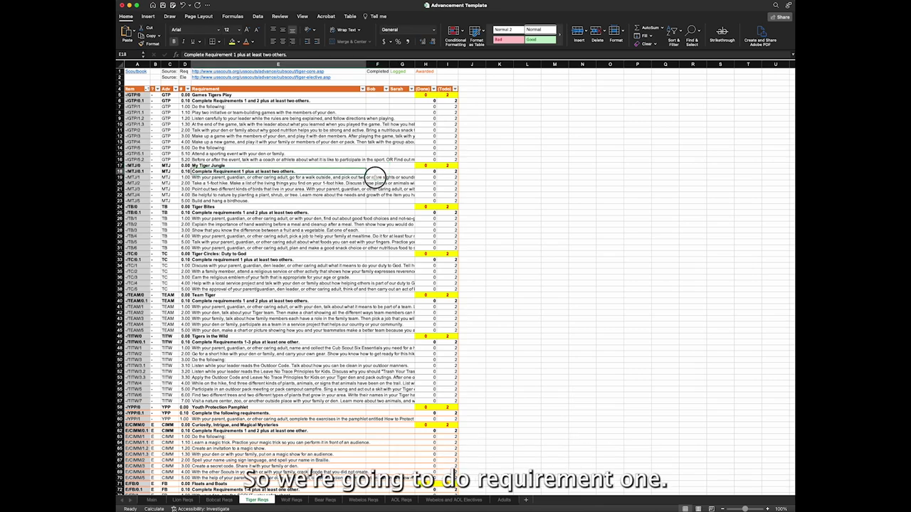
pyautogui.click(375, 176)
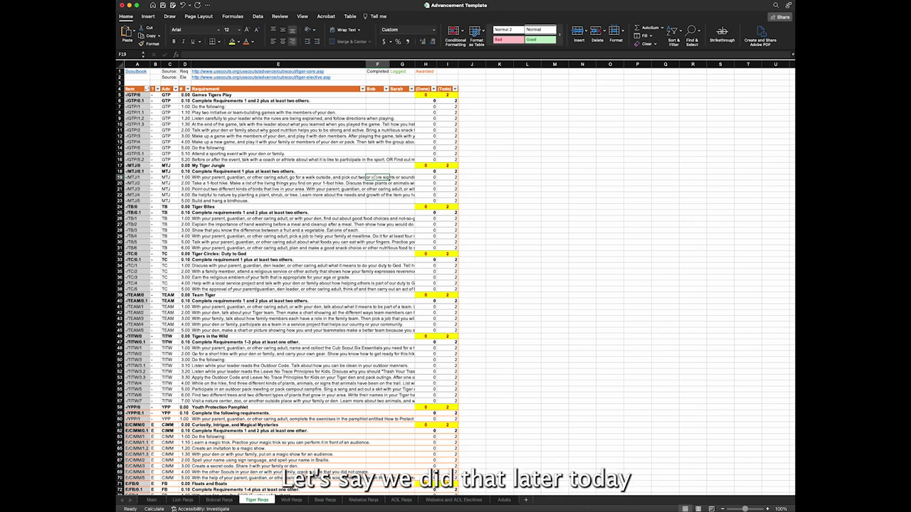
pyautogui.write('3/')
pyautogui.write('9-Mar')
pyautogui.press('Return')
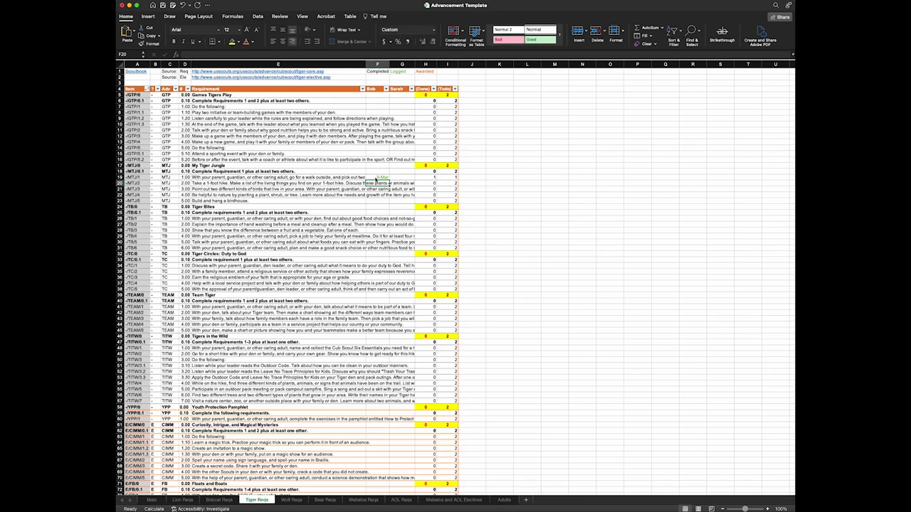
# Step: Copy the 9-Mar date from F19 into F21 and F22
pyautogui.click(377, 95)
pyautogui.hotkey('ctrl', 'shift', 'Down')
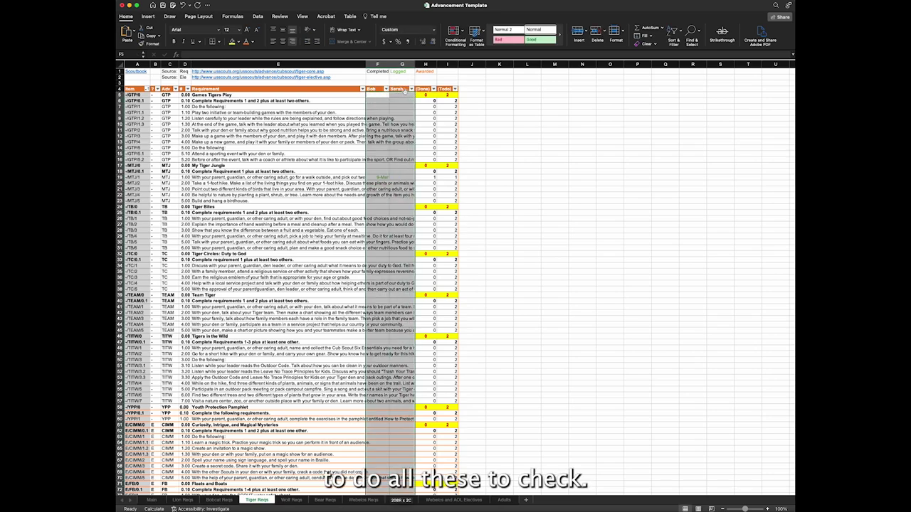
pyautogui.click(252, 41)
pyautogui.click(369, 177)
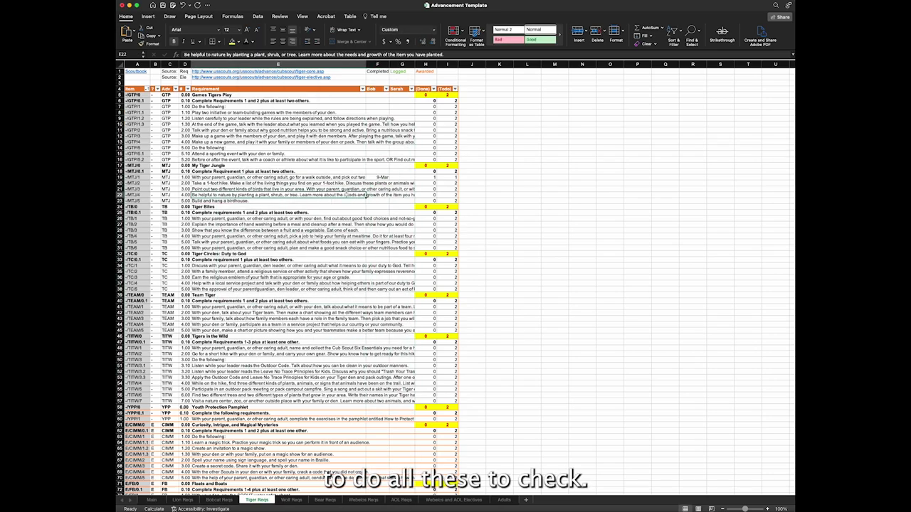
pyautogui.press('super+c')
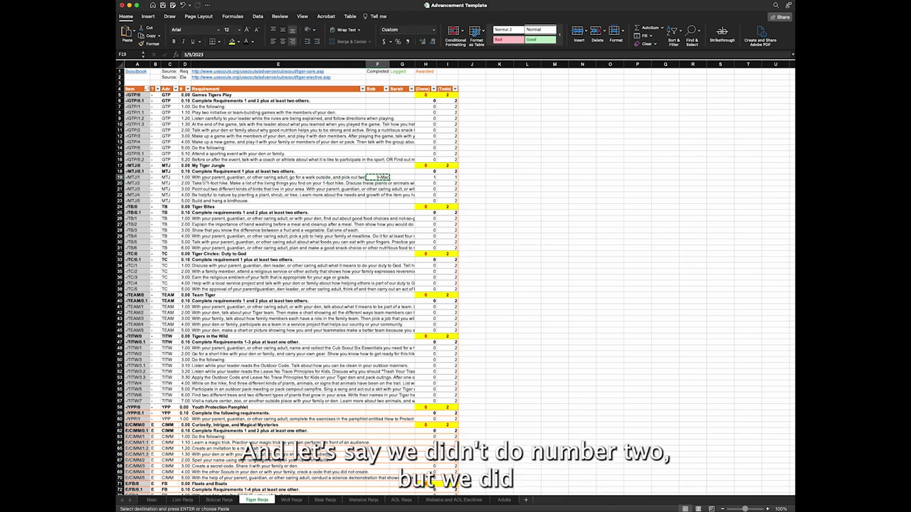
pyautogui.click(376, 188)
pyautogui.press('super+v')
pyautogui.click(377, 194)
pyautogui.press('super+v')
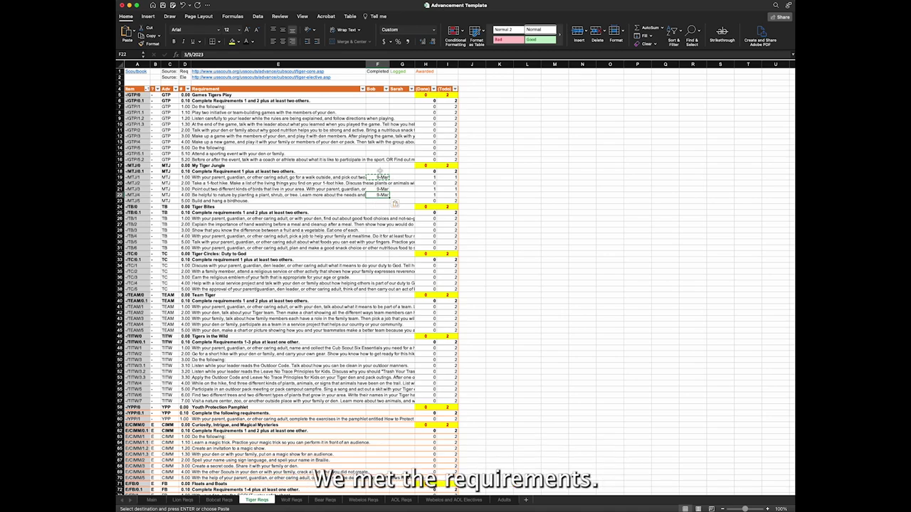
# Step: Date the adventure in F17 and copy F17:F23 into the second scout's column G
pyautogui.hscroll(1, 380, 171)
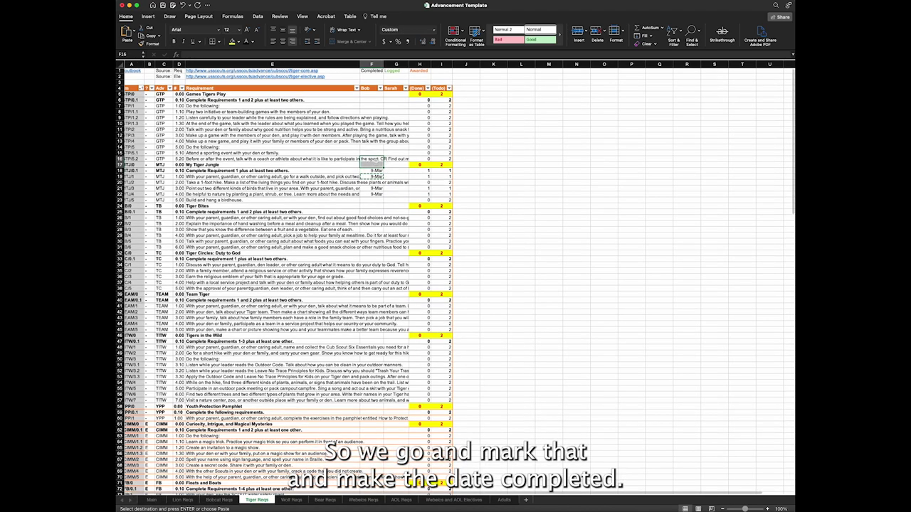
pyautogui.click(381, 165)
pyautogui.press('super+v')
pyautogui.moveTo(376, 165); pyautogui.dragTo(375, 199)
pyautogui.press('super+c')
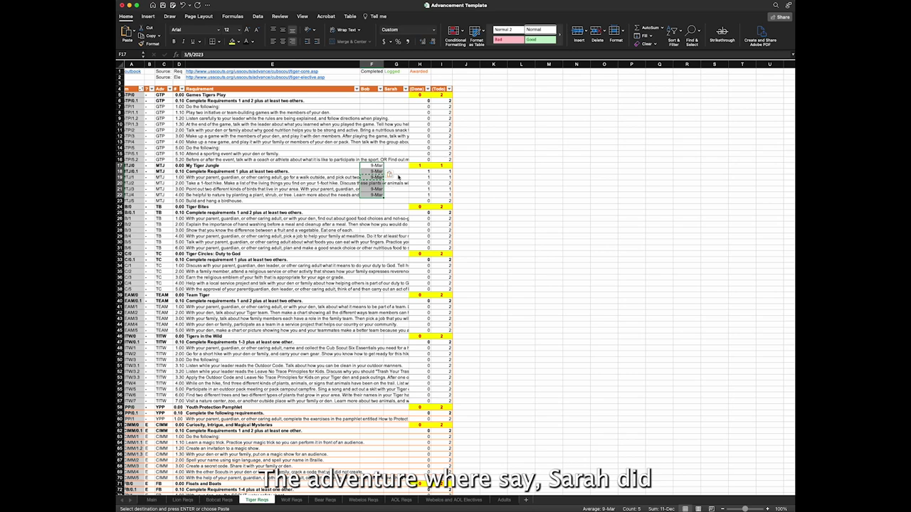
pyautogui.click(397, 165)
pyautogui.press('super+v')
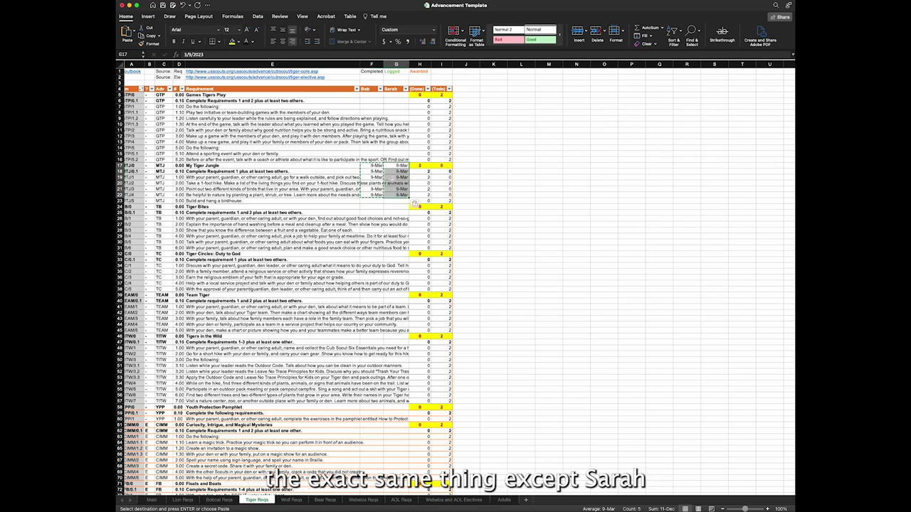
# Step: Clear G21's bird-spotting date and enter 9-Mar in G20 for the hike
pyautogui.click(396, 188)
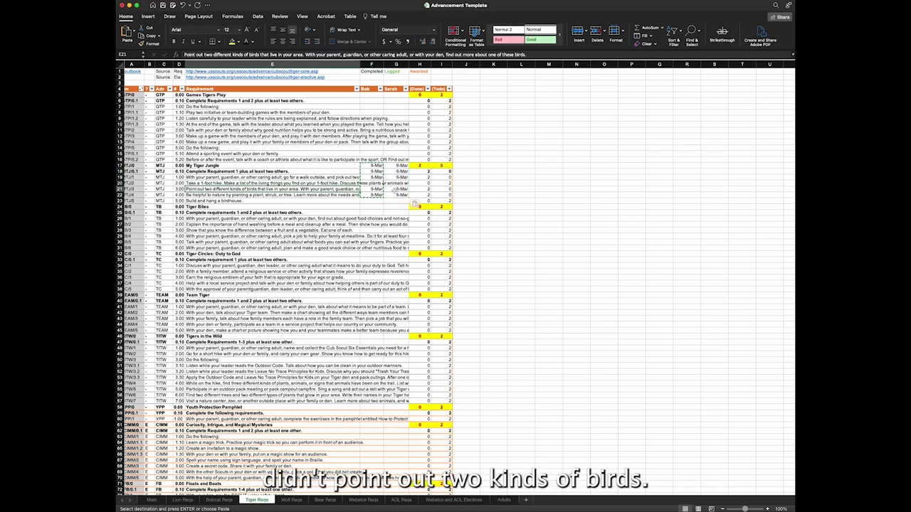
pyautogui.press('Delete')
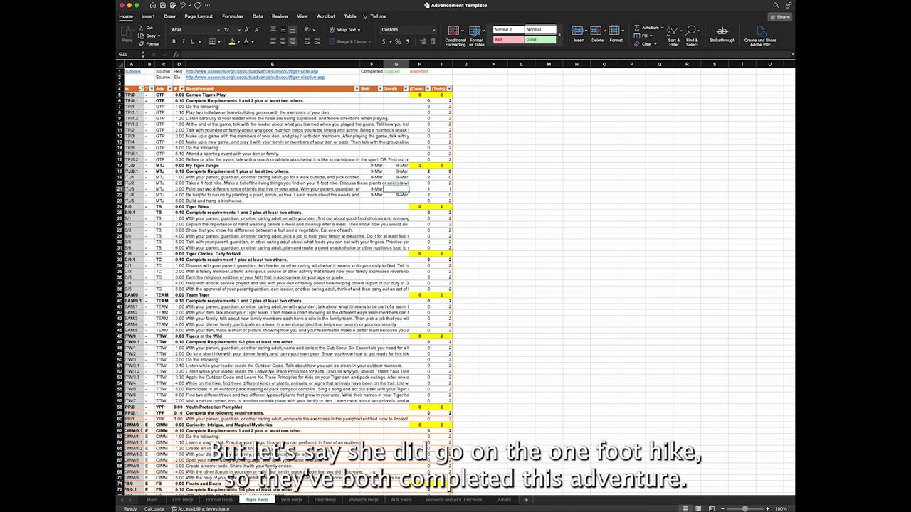
pyautogui.click(396, 182)
pyautogui.write('9-Mar')
pyautogui.press('Return')
pyautogui.moveTo(376, 165); pyautogui.dragTo(393, 202)
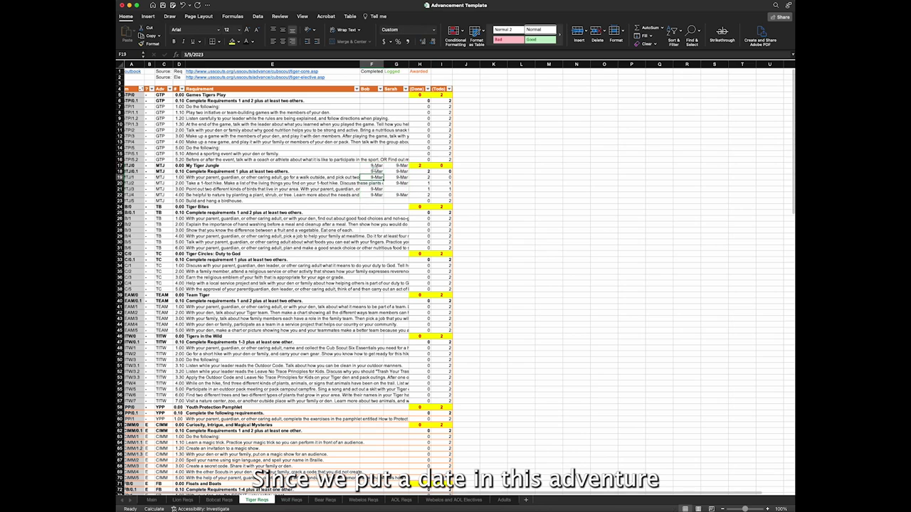
pyautogui.click(211, 166)
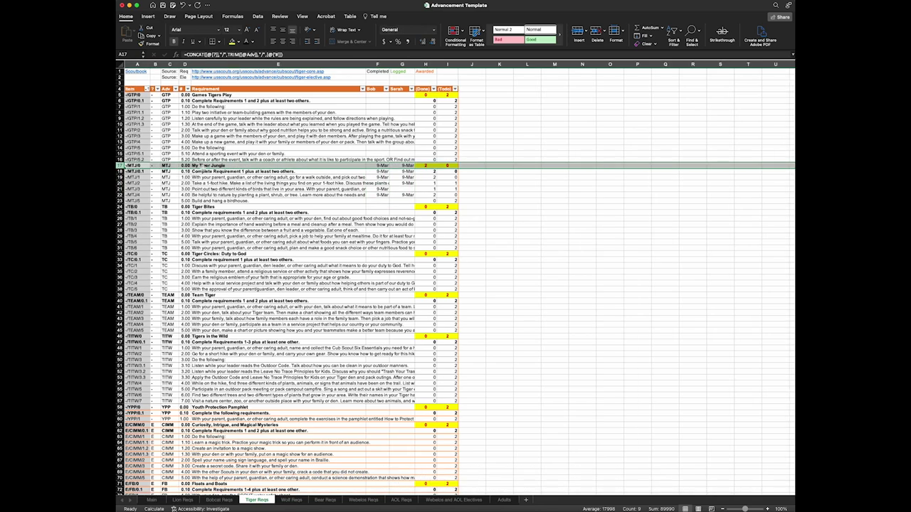
pyautogui.click(183, 166)
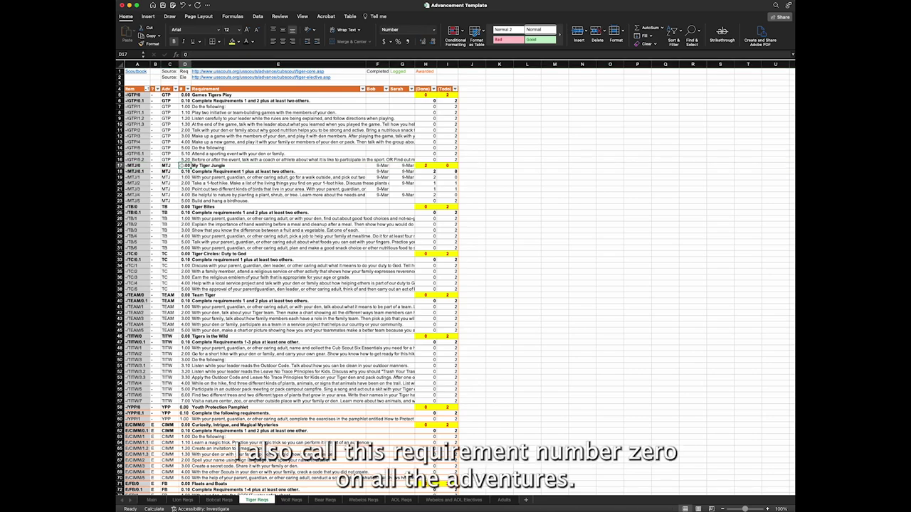
pyautogui.click(187, 89)
pyautogui.click(211, 176)
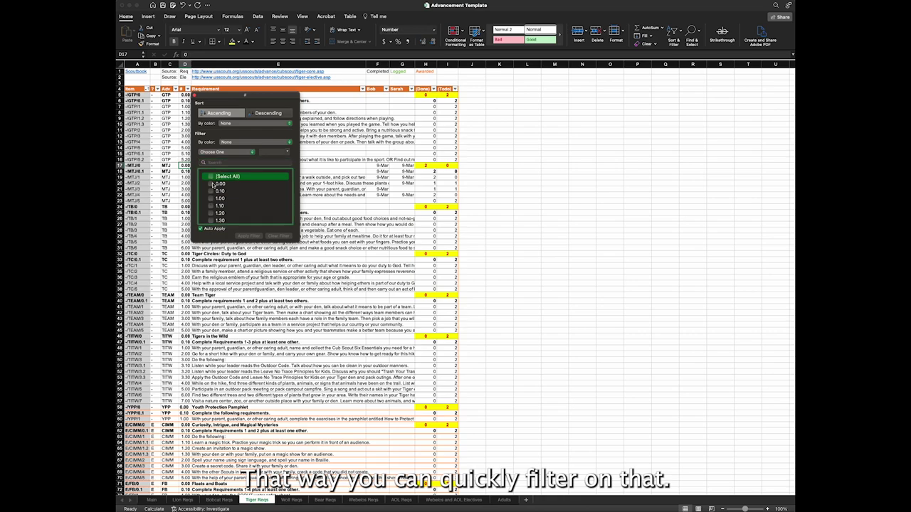
pyautogui.click(210, 184)
pyautogui.click(332, 140)
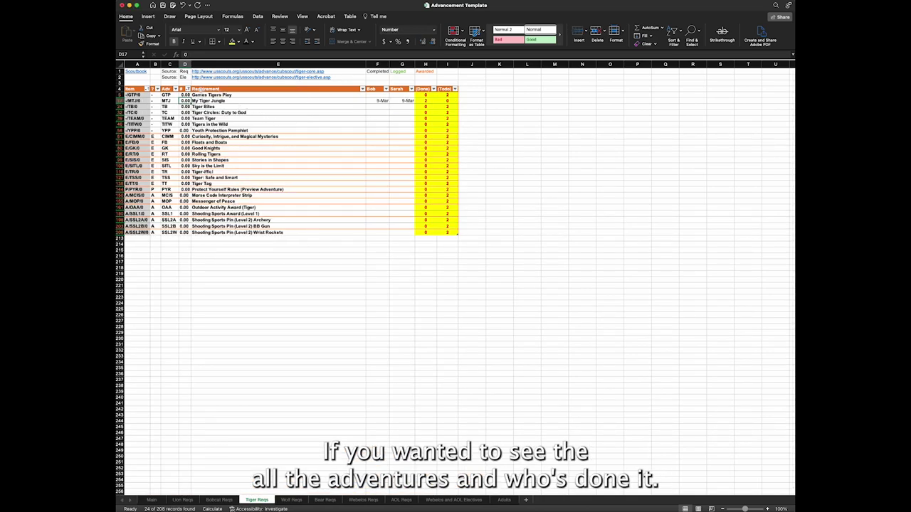
pyautogui.click(188, 89)
pyautogui.click(279, 255)
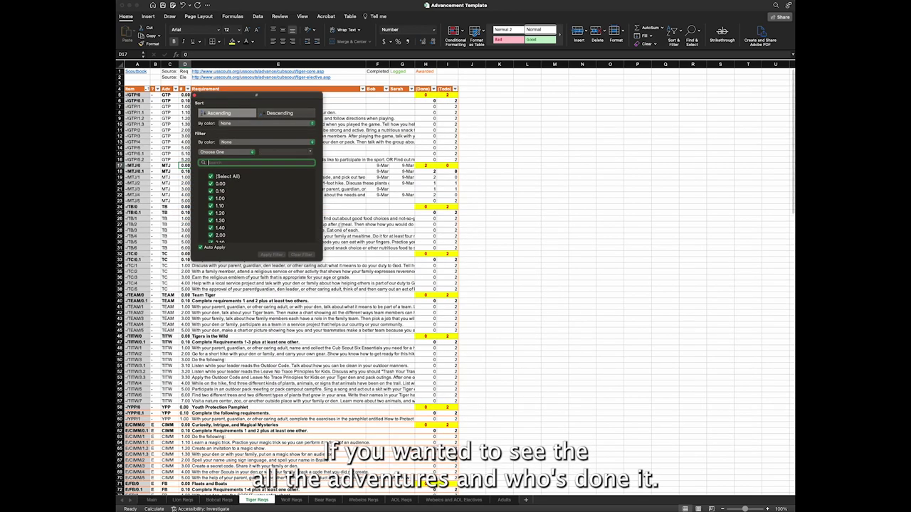
pyautogui.click(152, 500)
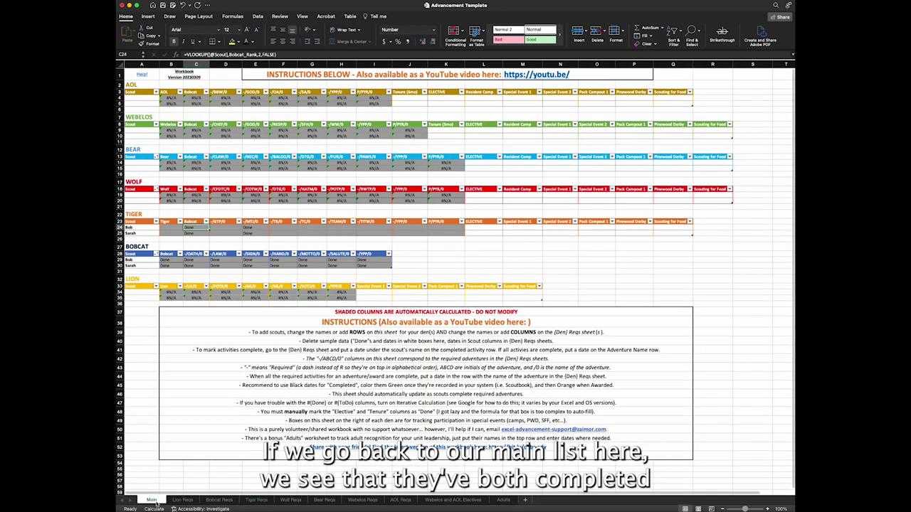
pyautogui.moveTo(253, 227); pyautogui.dragTo(254, 233)
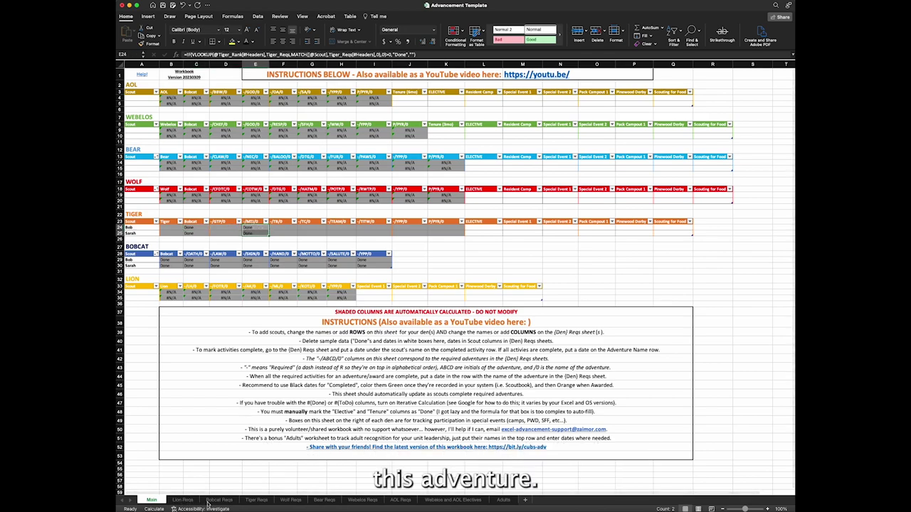
pyautogui.click(258, 500)
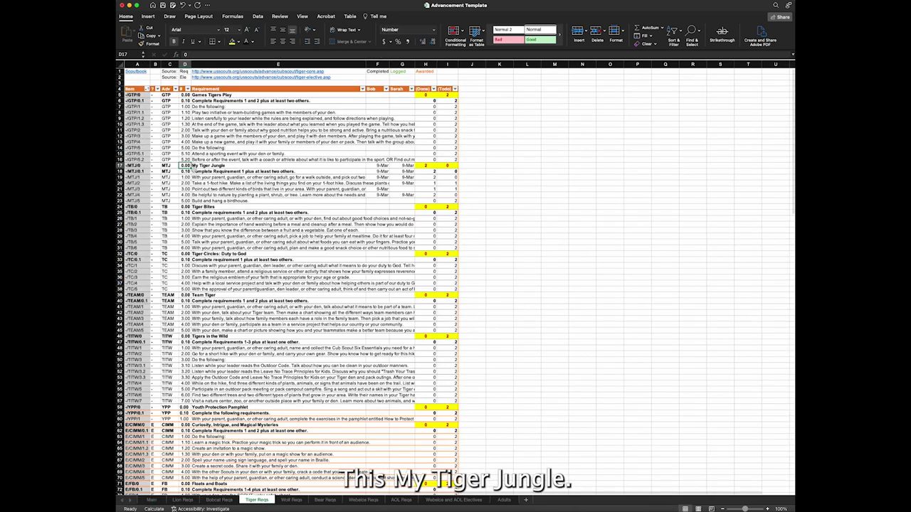
pyautogui.click(223, 167)
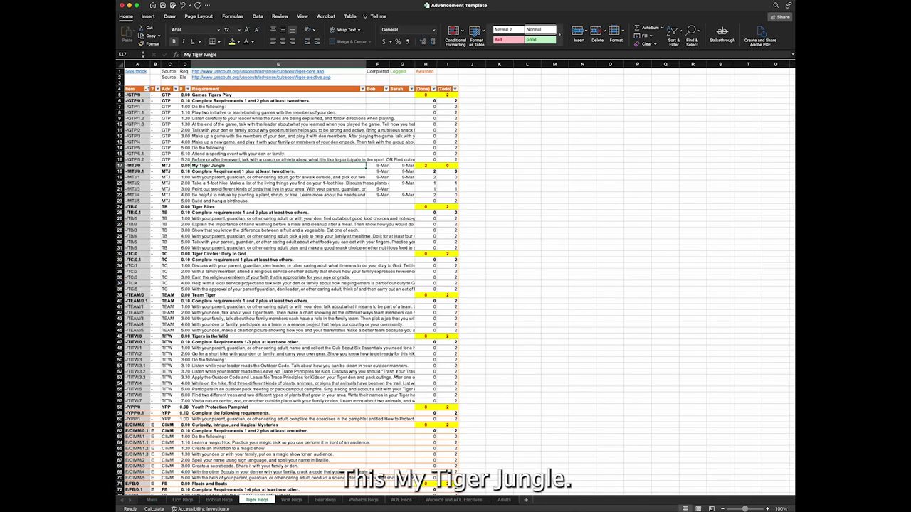
pyautogui.click(152, 500)
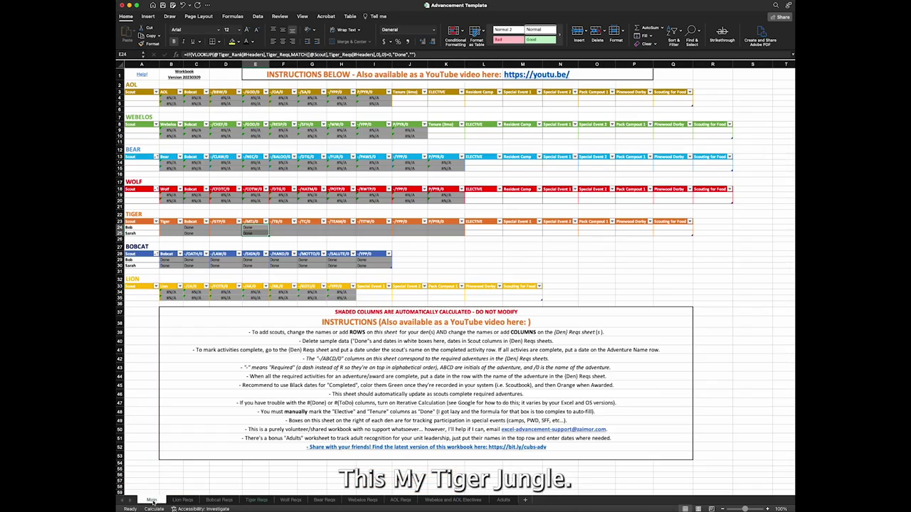
pyautogui.click(257, 500)
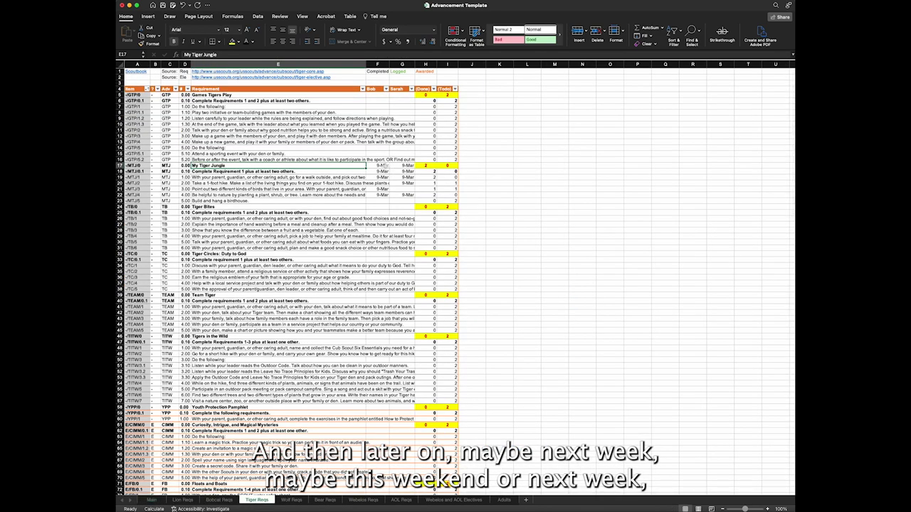
pyautogui.moveTo(381, 165); pyautogui.dragTo(405, 193)
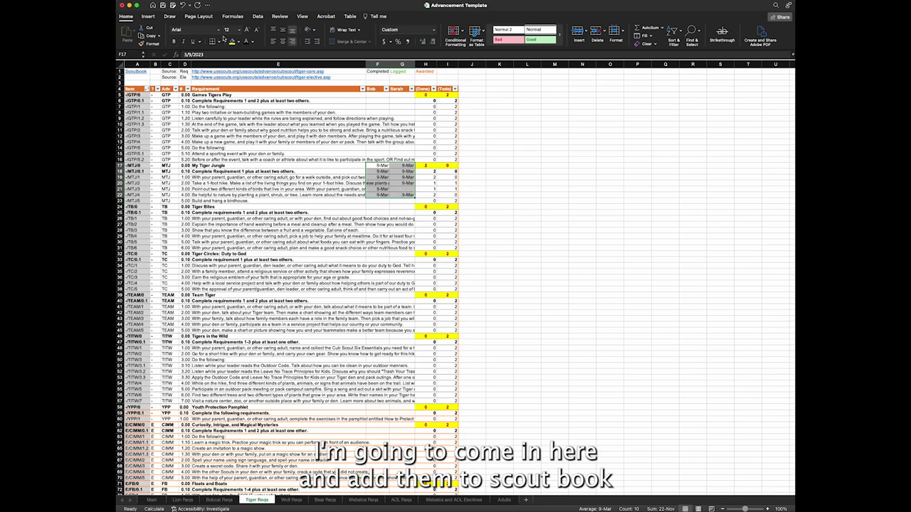
# Step: Turn the selected My Tiger Jungle dates green
pyautogui.click(252, 41)
pyautogui.click(309, 75)
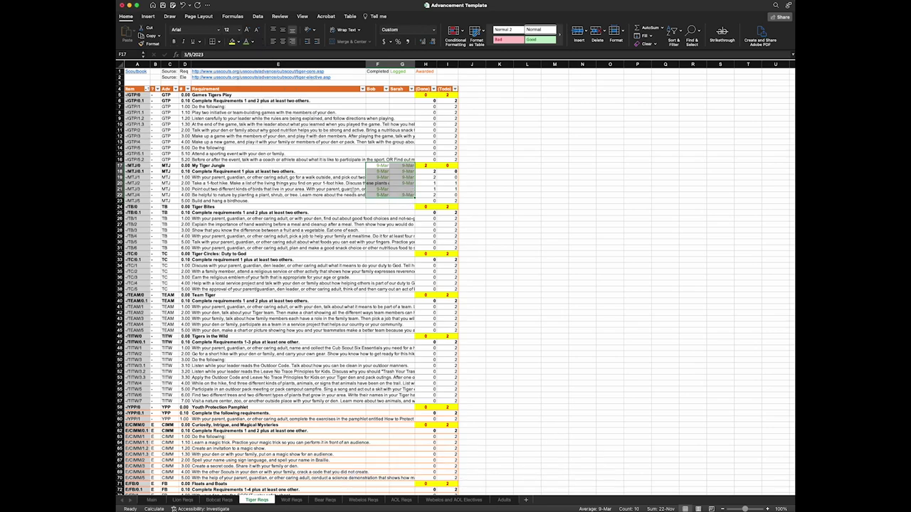
pyautogui.click(354, 200)
pyautogui.click(372, 225)
pyautogui.scroll(-10, 392, 389)
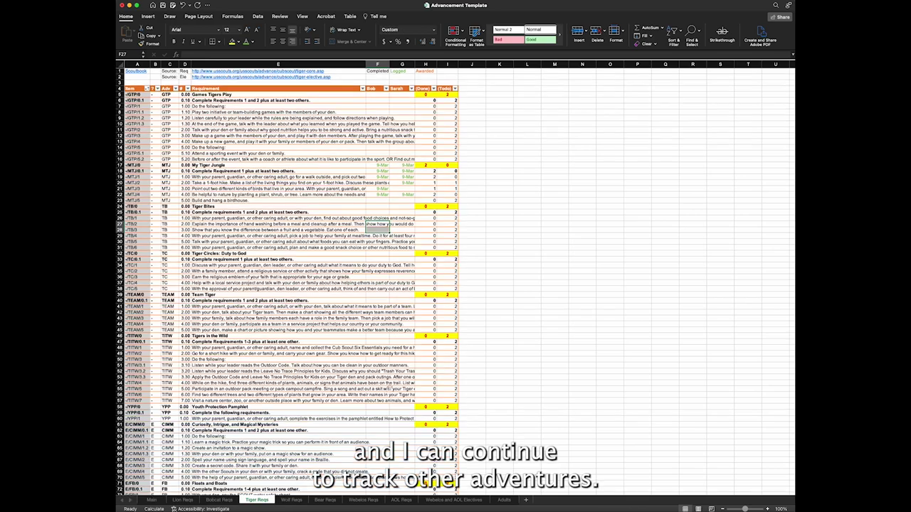
pyautogui.scroll(10, 391, 390)
pyautogui.scroll(-1, 388, 391)
pyautogui.click(372, 248)
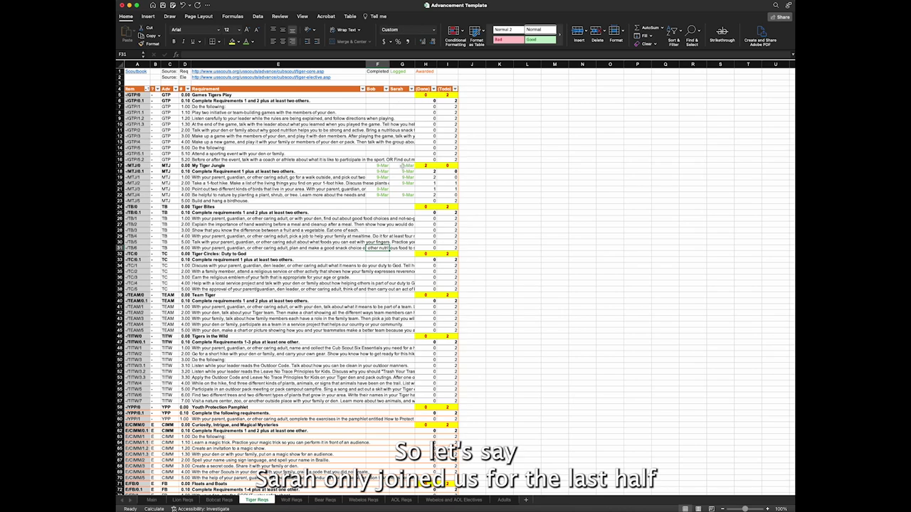
# Step: Delete the second scout's dates in G17:G19 and check Tiger Jungle on Main
pyautogui.moveTo(403, 165); pyautogui.dragTo(401, 177)
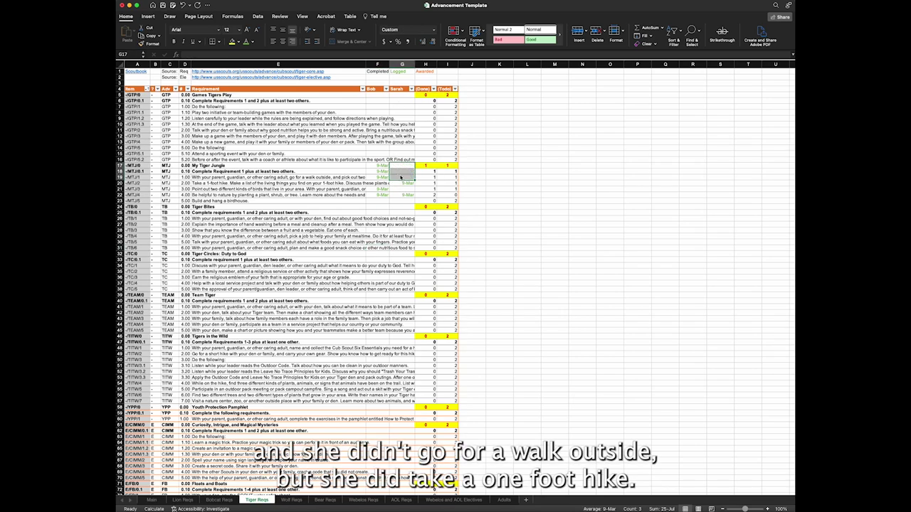
pyautogui.press('Delete')
pyautogui.click(339, 177)
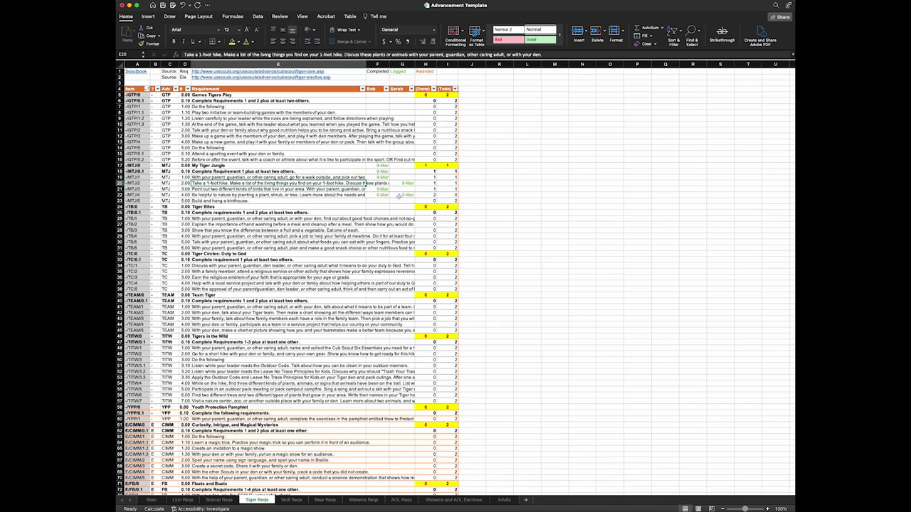
pyautogui.click(403, 194)
pyautogui.moveTo(400, 183); pyautogui.dragTo(401, 188)
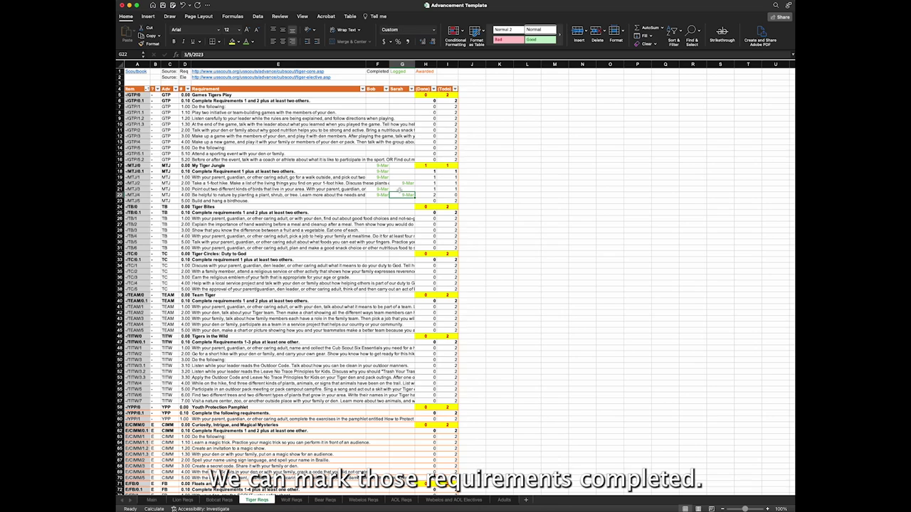
pyautogui.click(151, 501)
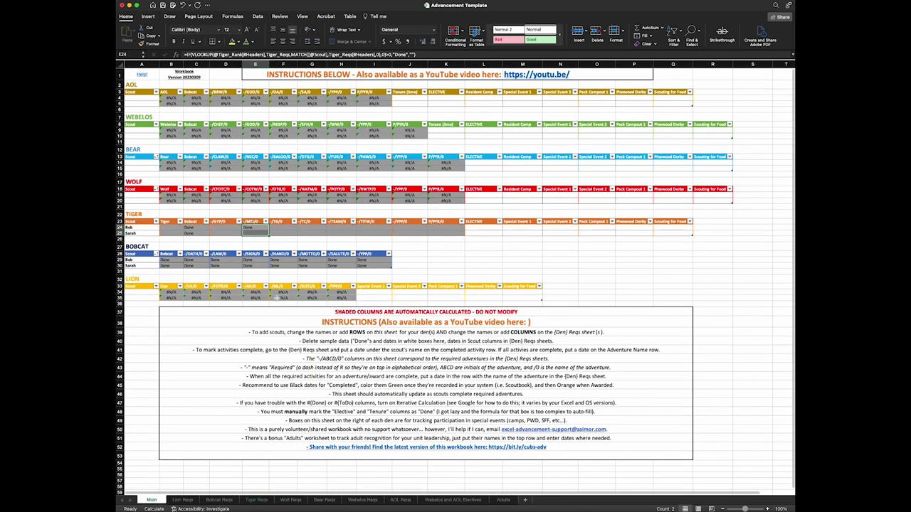
pyautogui.click(265, 233)
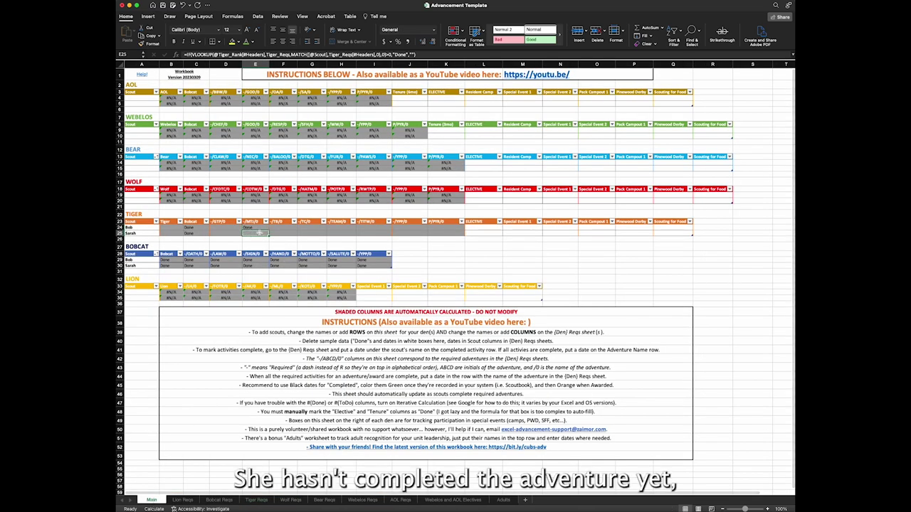
pyautogui.click(257, 500)
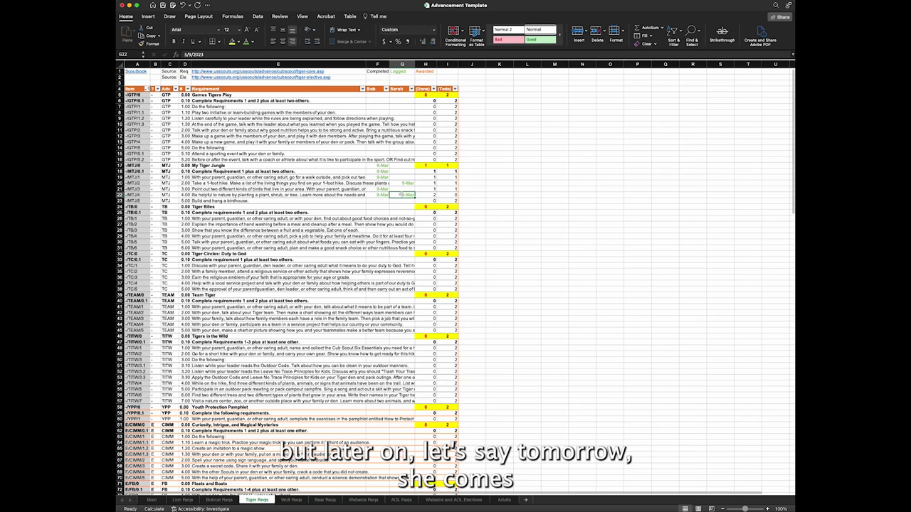
# Step: Date G19 as 10-Mar, copy it into G17:G18, and check Main
pyautogui.click(397, 176)
pyautogui.write('10-Mar')
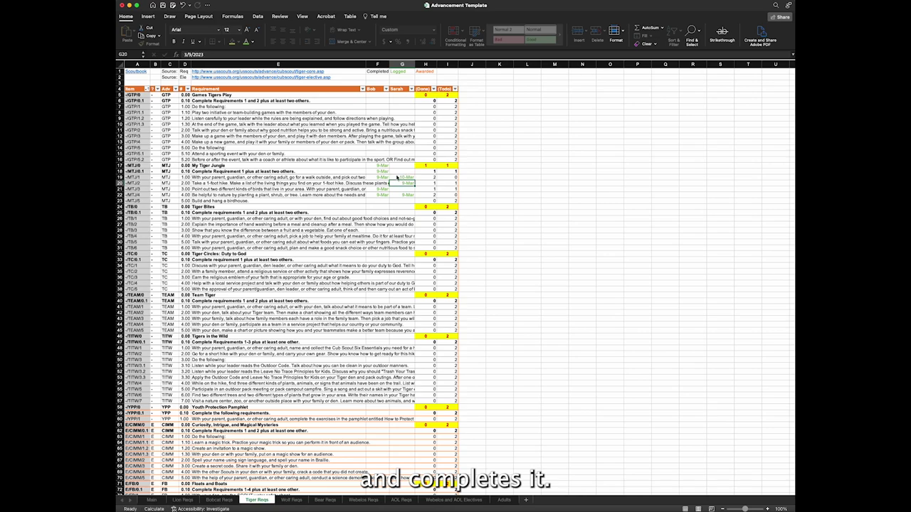
pyautogui.click(397, 176)
pyautogui.press('super+c')
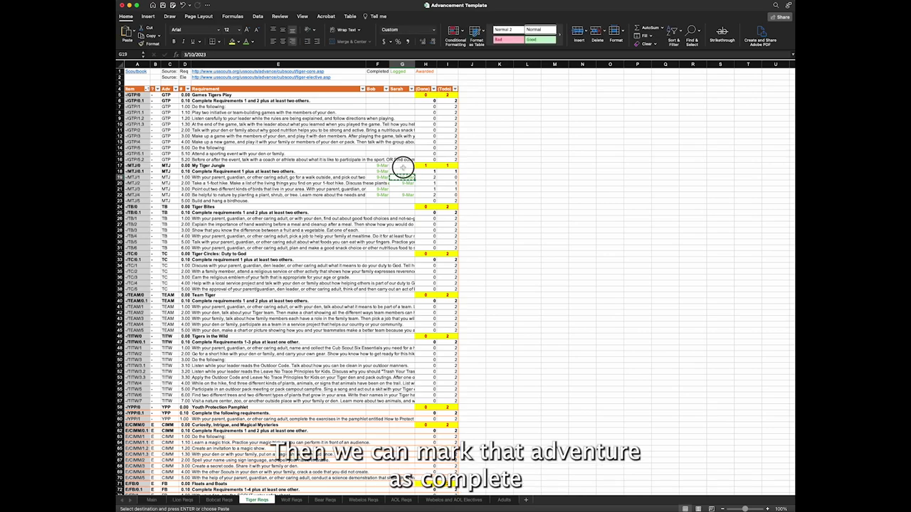
pyautogui.moveTo(403, 166); pyautogui.dragTo(403, 172)
pyautogui.press('super+v')
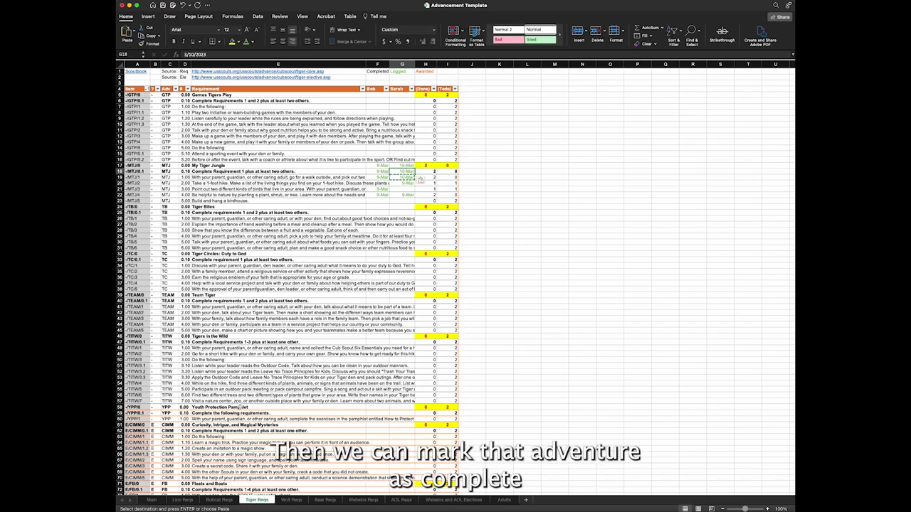
pyautogui.click(152, 500)
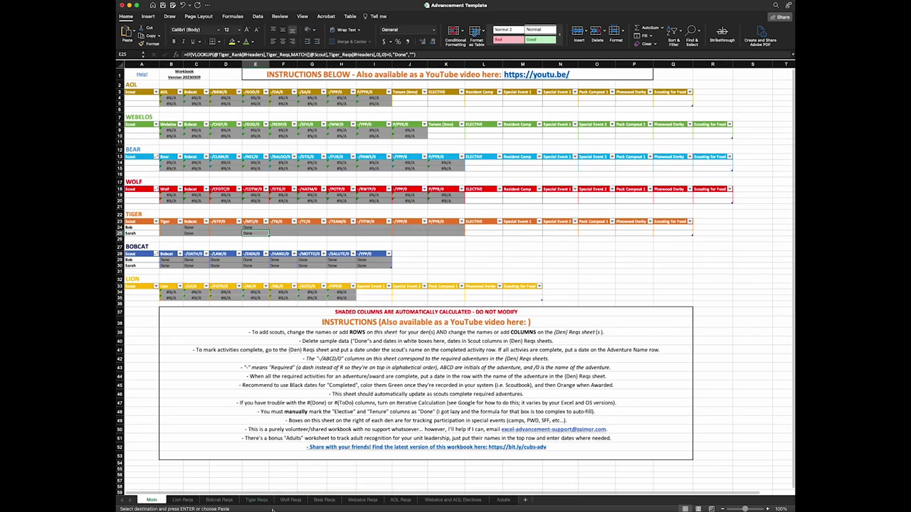
# Step: Paste the 10-Mar date into the first scout's Games Tigers Play cell
pyautogui.click(257, 501)
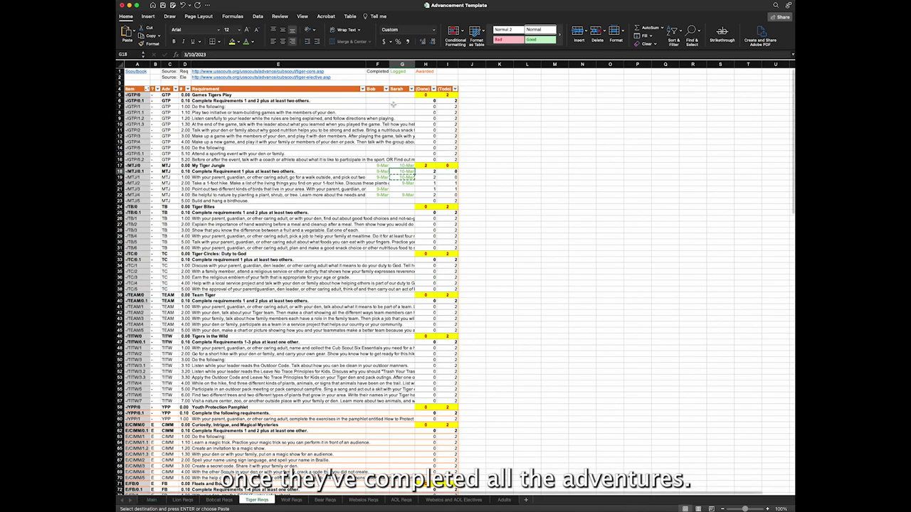
pyautogui.click(375, 95)
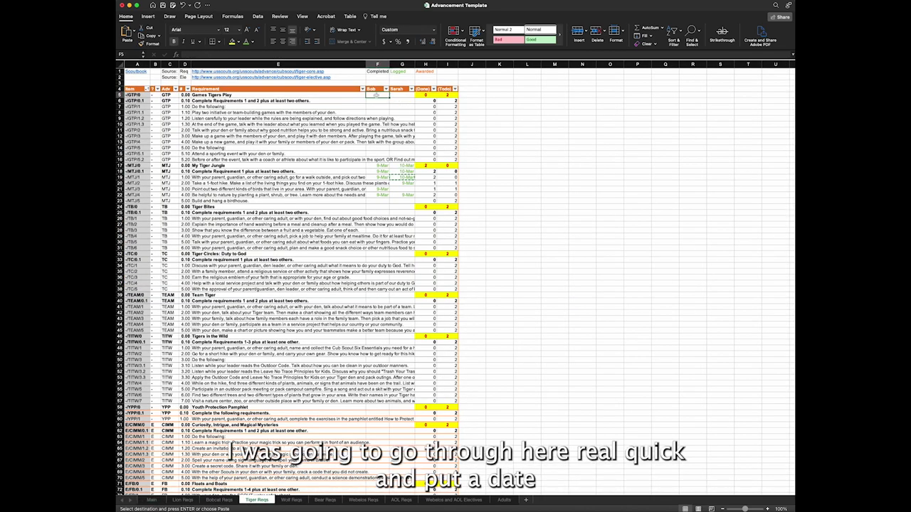
pyautogui.click(403, 164)
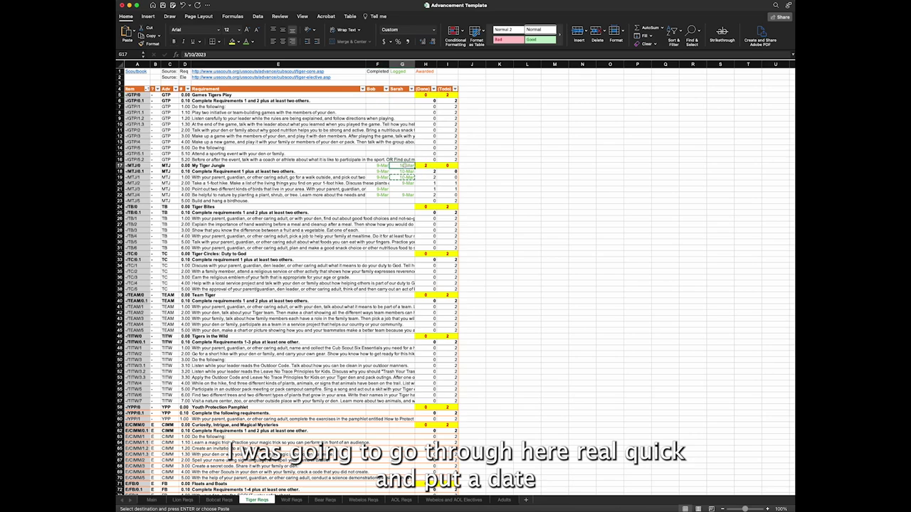
pyautogui.click(377, 95)
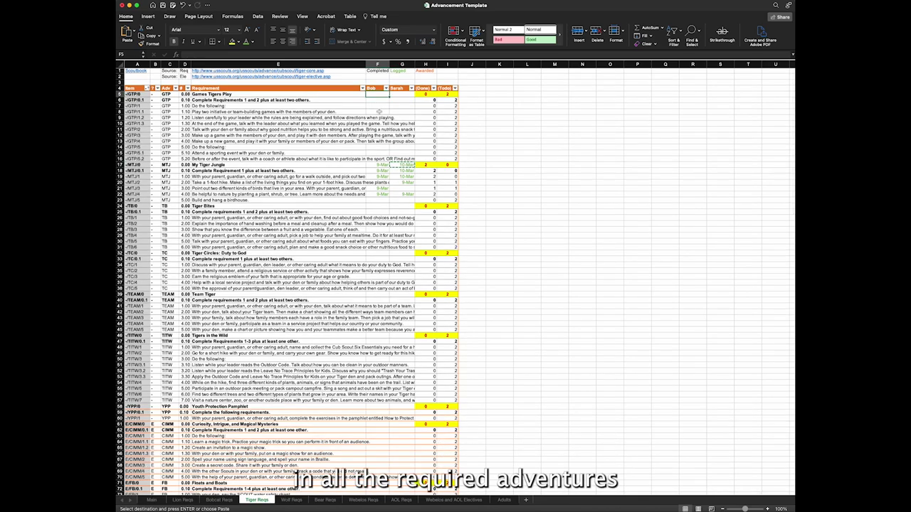
pyautogui.hotkey('ctrl', 'v')
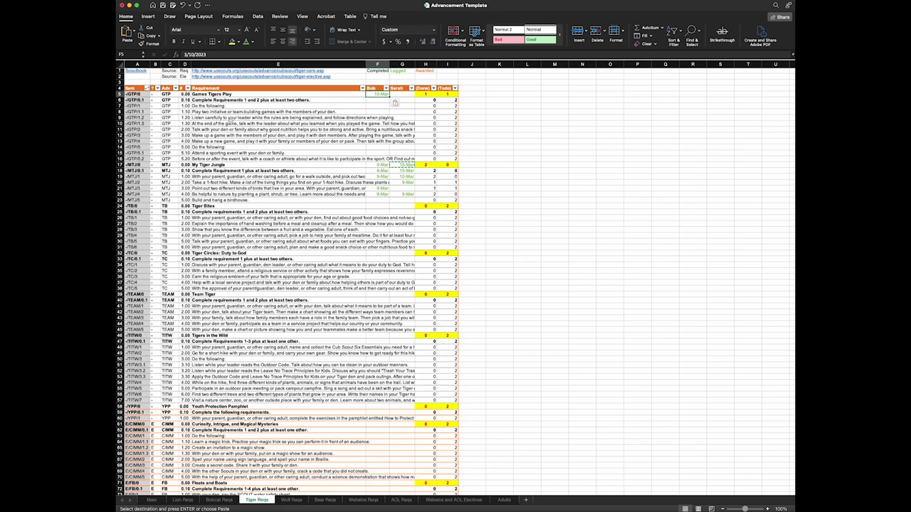
# Step: Review the team-building games and 'Do the following' requirement texts
pyautogui.click(402, 118)
pyautogui.click(294, 112)
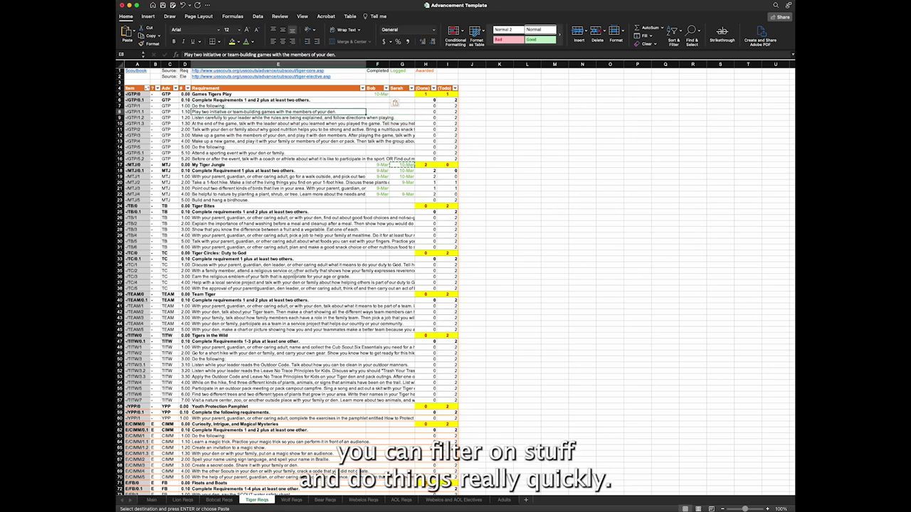
pyautogui.click(273, 147)
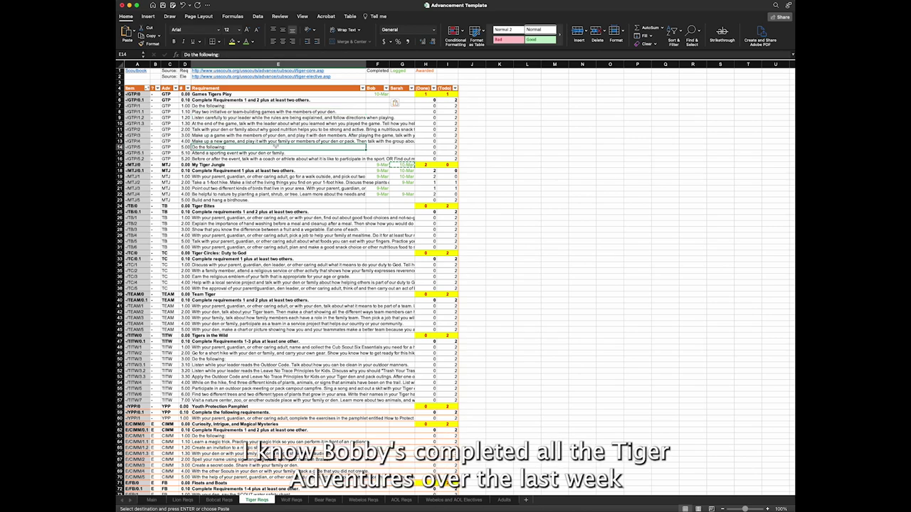
pyautogui.click(221, 112)
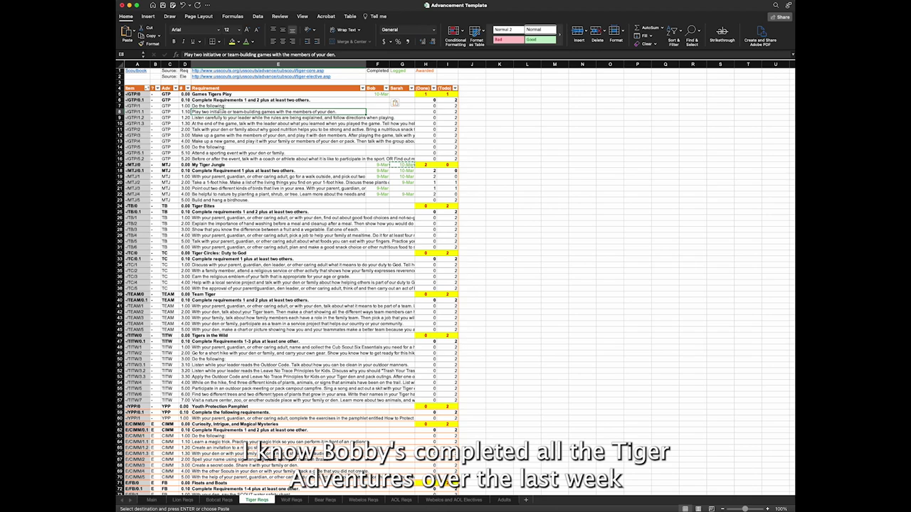
# Step: Filter Tiger Reqs to only 0.00 adventure rows marked '-' as required
pyautogui.click(188, 88)
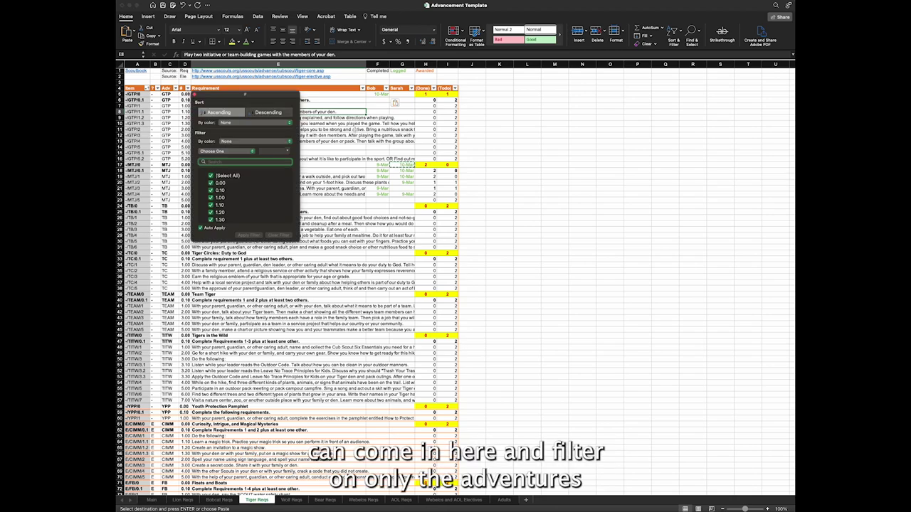
pyautogui.click(211, 175)
pyautogui.click(211, 182)
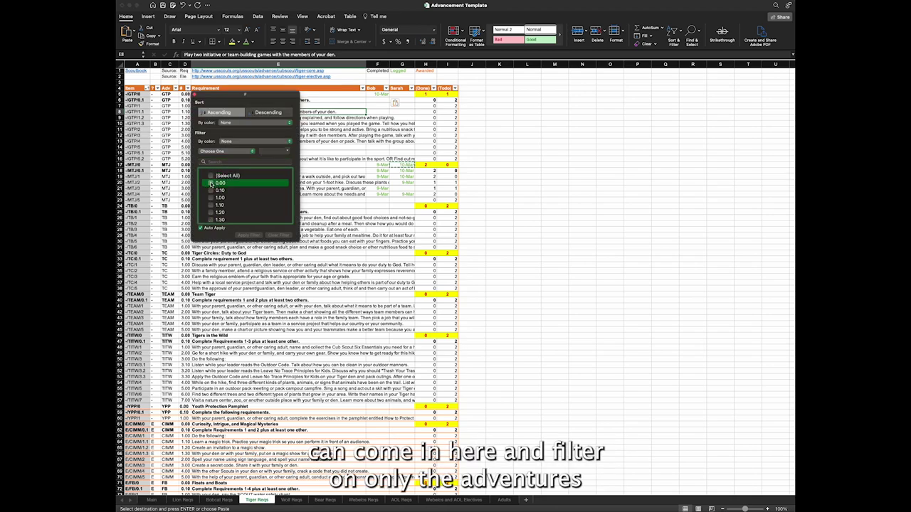
pyautogui.click(334, 146)
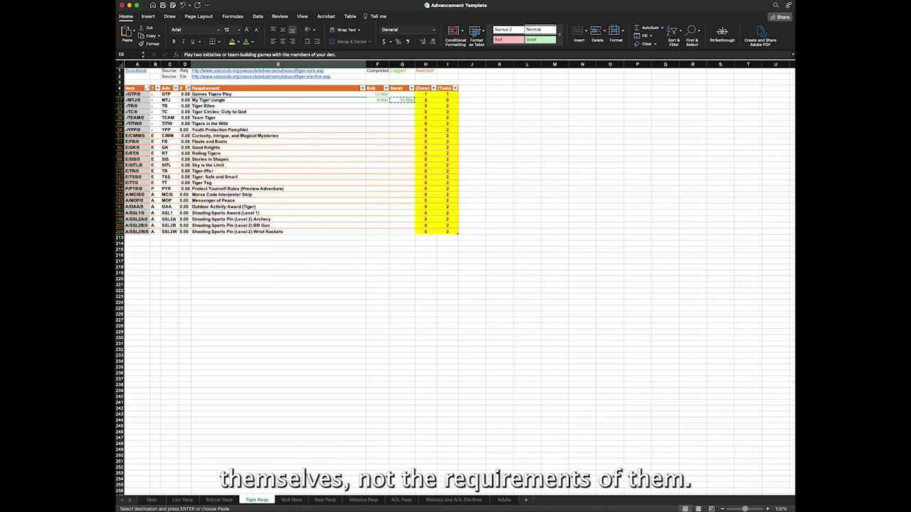
pyautogui.click(264, 176)
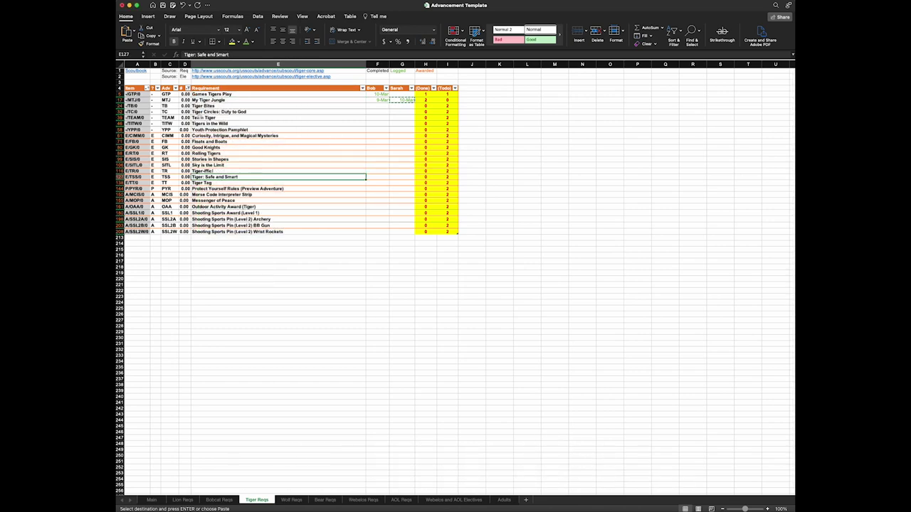
pyautogui.click(157, 89)
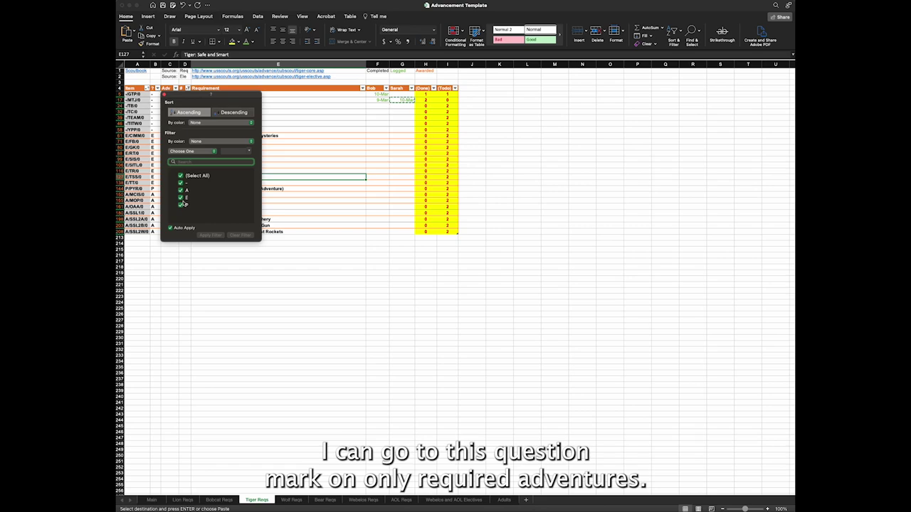
pyautogui.click(180, 176)
pyautogui.click(181, 183)
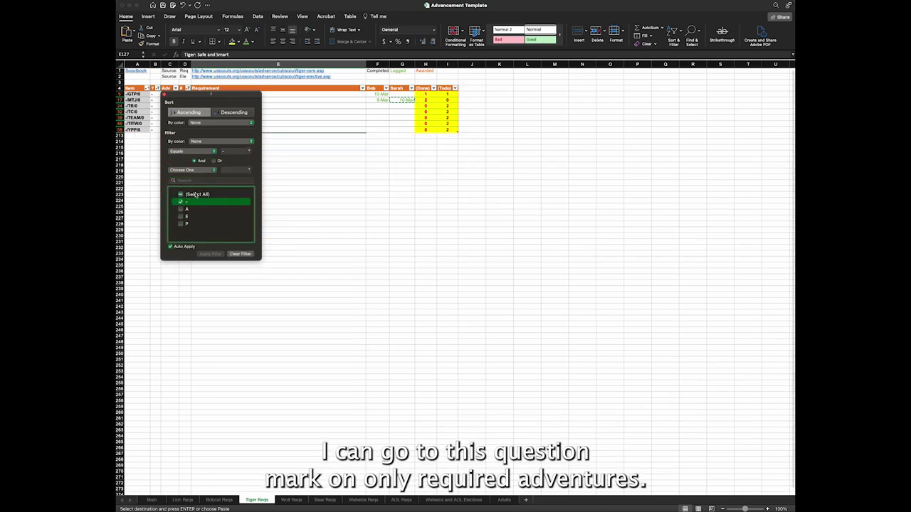
pyautogui.click(314, 150)
pyautogui.click(156, 94)
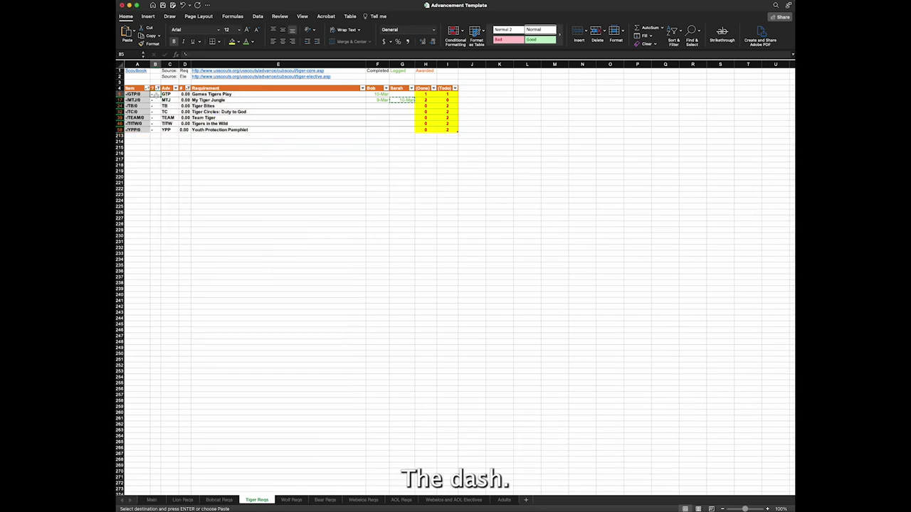
# Step: Paste 10-Mar as the first scout's date for Tiger Bites through Youth Protection Pamphlet
pyautogui.click(377, 106)
pyautogui.hotkey('ctrl', 'v')
pyautogui.click(376, 112)
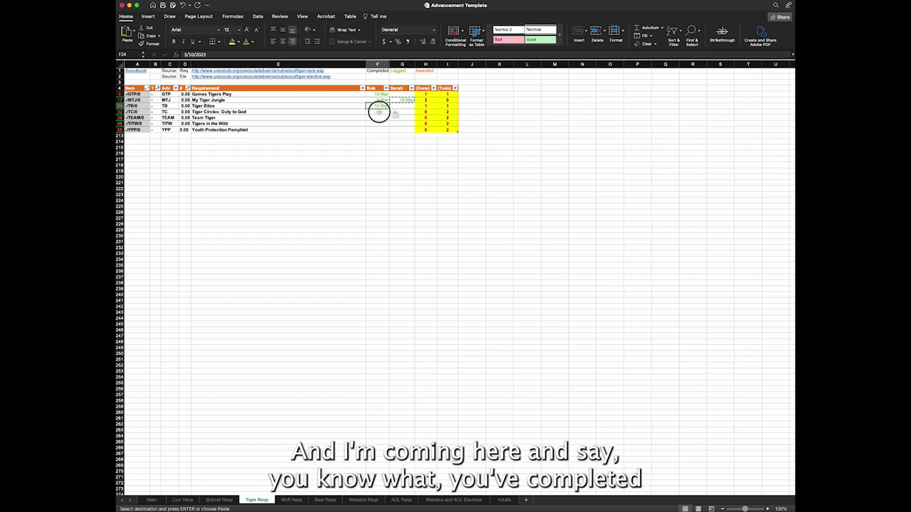
pyautogui.hotkey('ctrl', 'v')
pyautogui.click(379, 118)
pyautogui.hotkey('ctrl', 'v')
pyautogui.click(378, 124)
pyautogui.hotkey('ctrl', 'v')
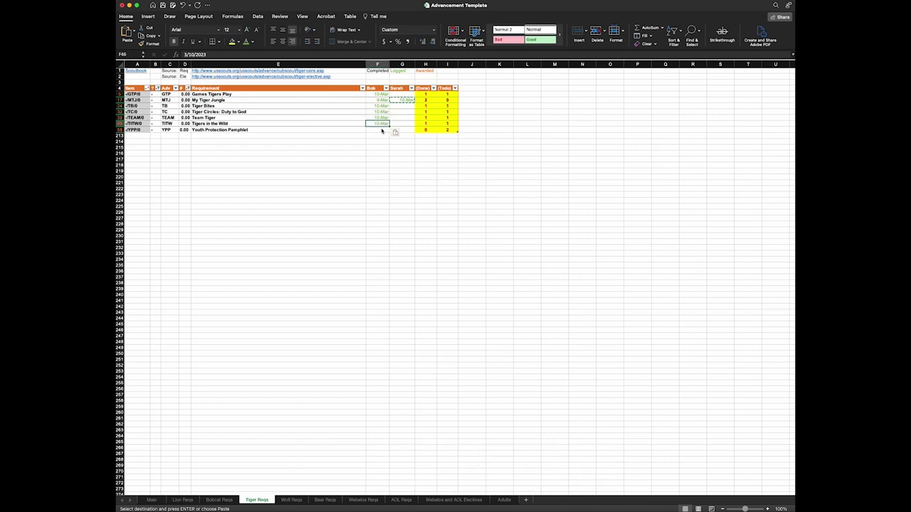
pyautogui.click(377, 129)
pyautogui.hotkey('ctrl', 'v')
pyautogui.click(325, 112)
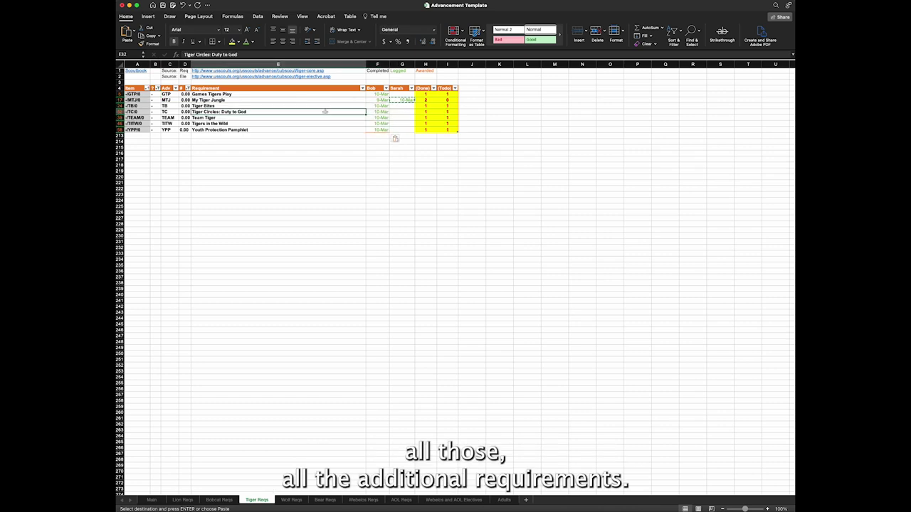
pyautogui.click(187, 88)
# Step: Clear the # and ? column filters so every Tiger requirement row, including Tigers in the Wild, shows
pyautogui.click(275, 253)
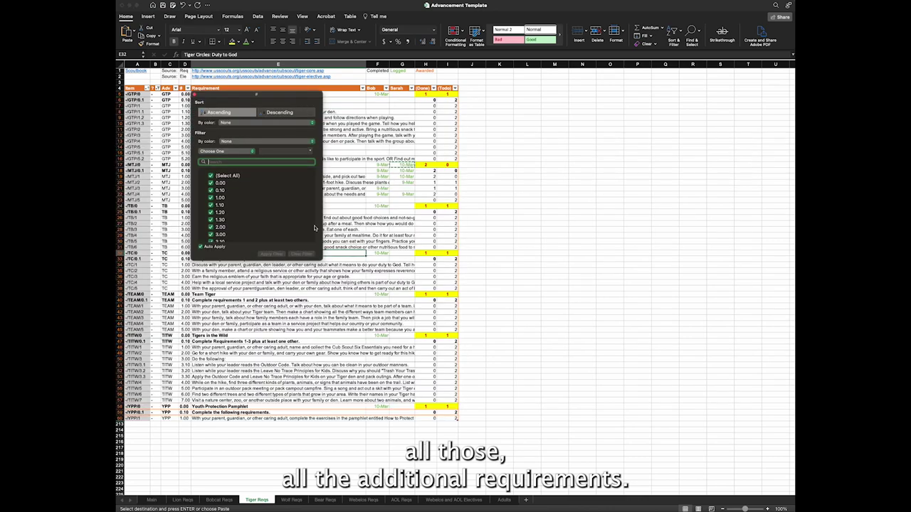
pyautogui.click(383, 148)
pyautogui.click(374, 102)
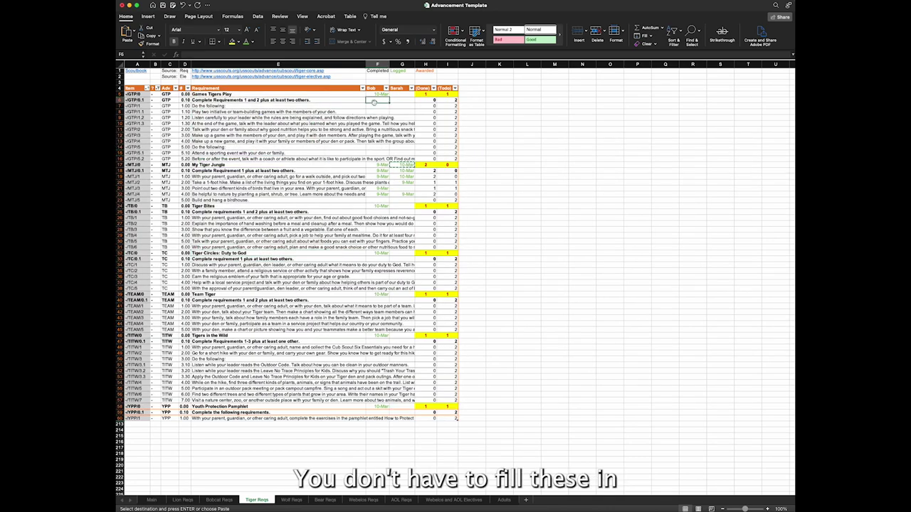
pyautogui.click(270, 129)
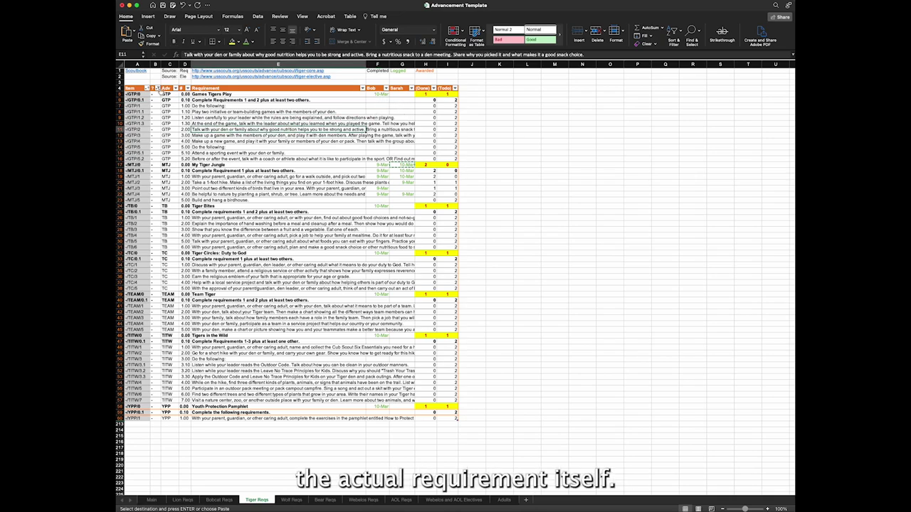
pyautogui.click(158, 88)
pyautogui.click(242, 254)
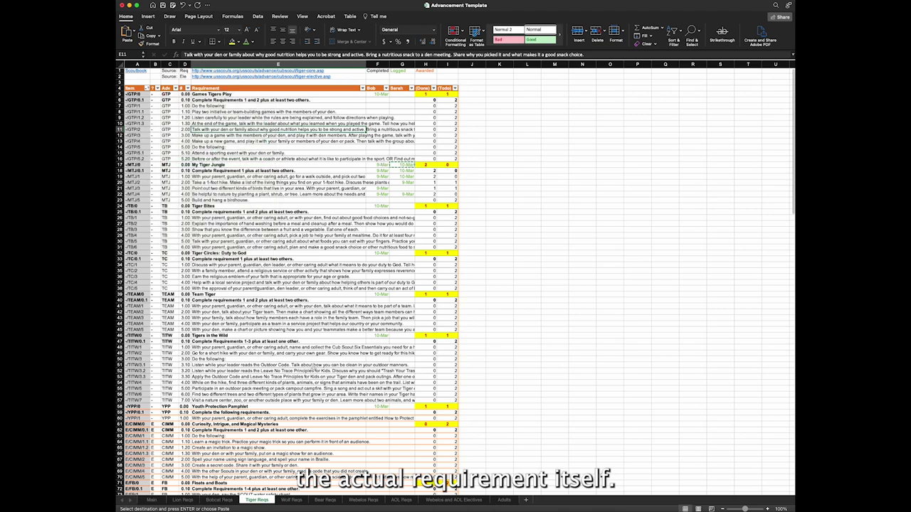
pyautogui.click(314, 368)
pyautogui.click(246, 334)
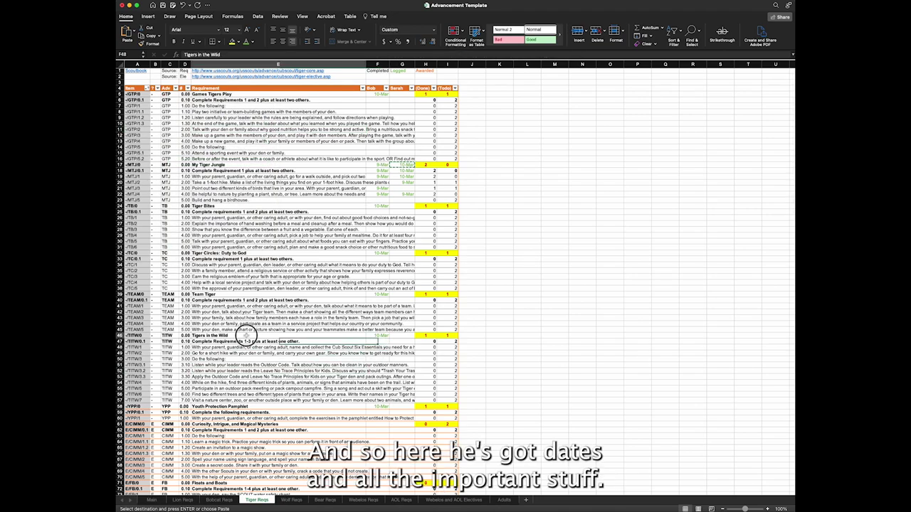
# Step: On Main, review the first scout's Tiger results C24:J24 and the K24 formula
pyautogui.click(151, 500)
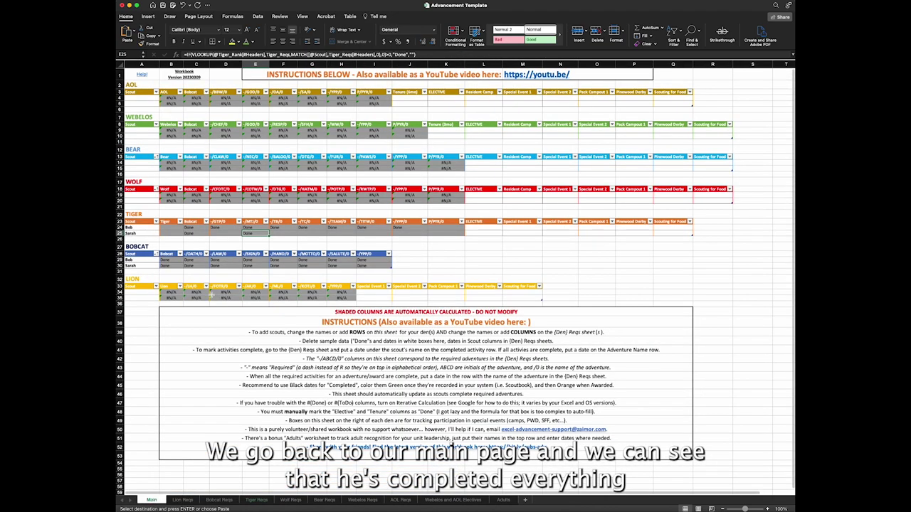
pyautogui.moveTo(191, 227); pyautogui.dragTo(400, 226)
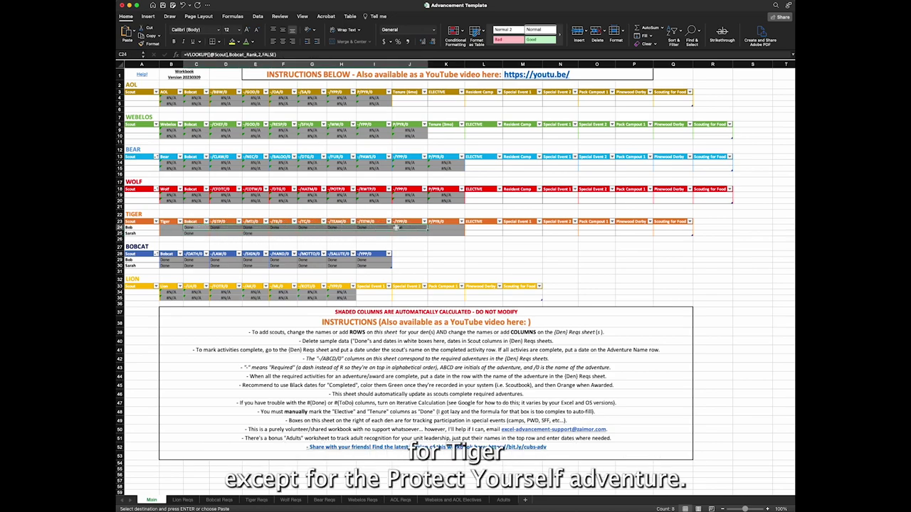
pyautogui.click(439, 228)
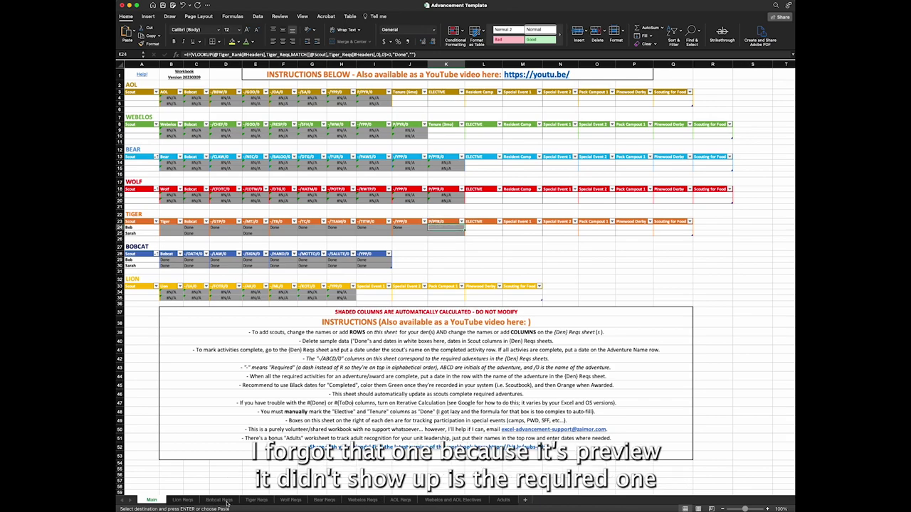
pyautogui.click(256, 500)
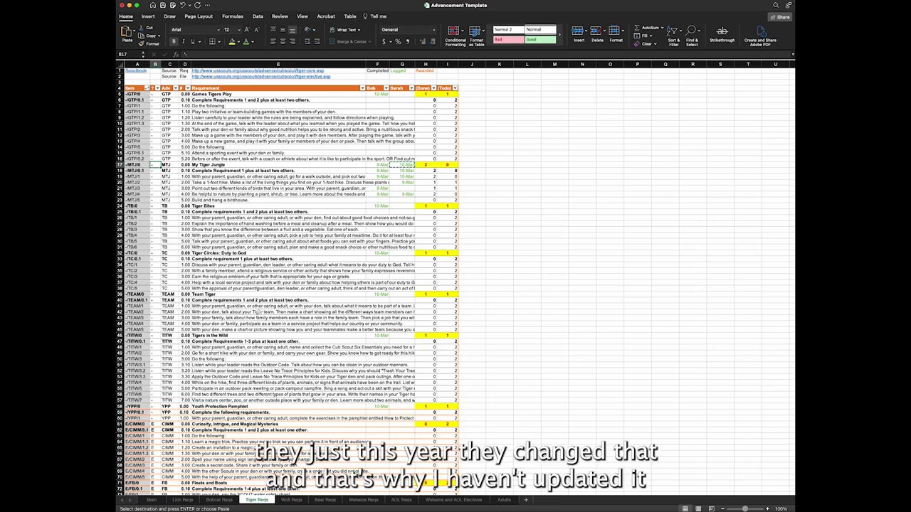
# Step: Enter 3/9 as the first scout's Protect Yourself Rules completion date on Tiger Reqs
pyautogui.scroll(-20, 253, 311)
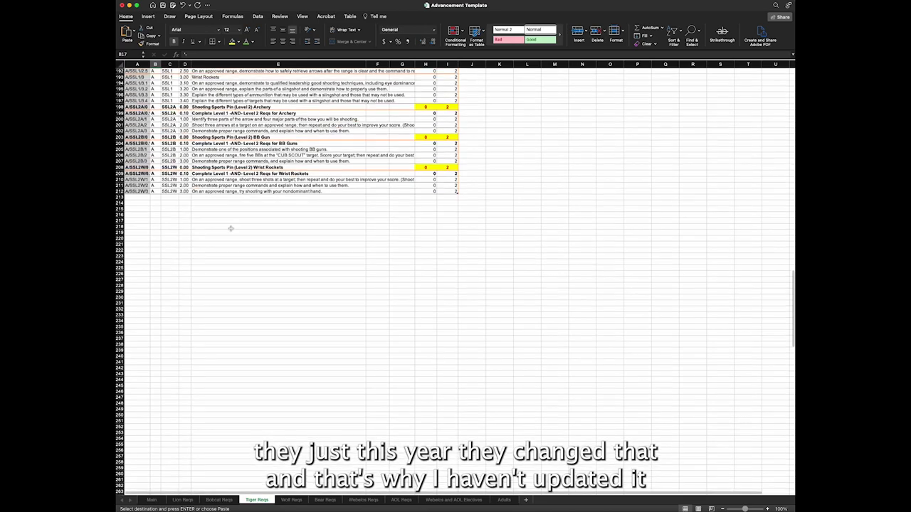
pyautogui.scroll(5, 227, 292)
pyautogui.scroll(15, 217, 280)
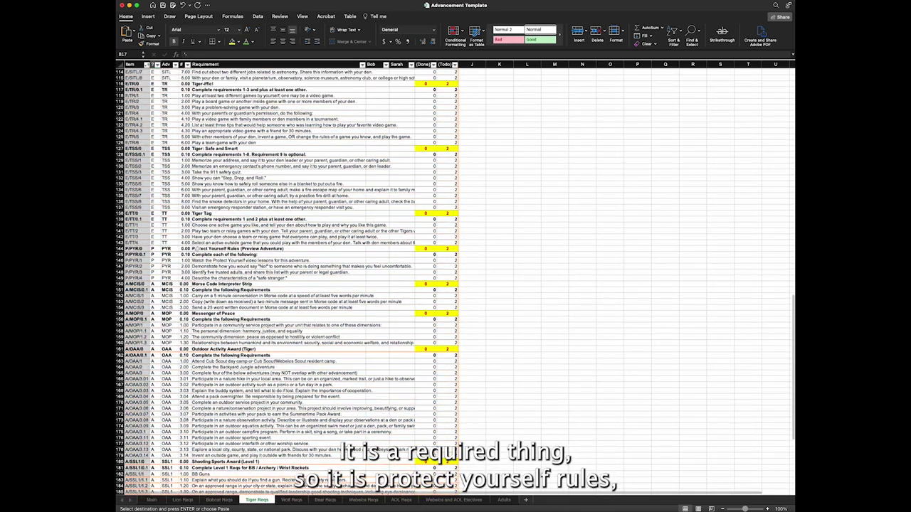
pyautogui.click(197, 248)
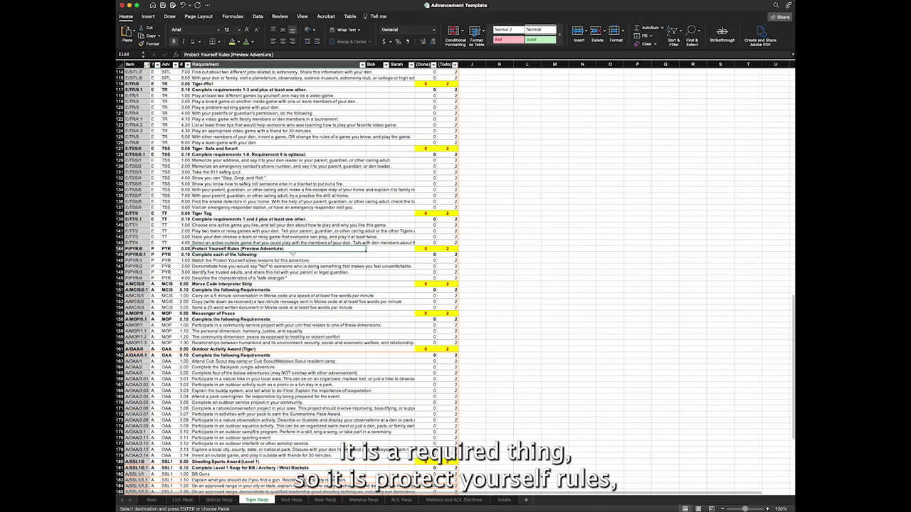
pyautogui.click(385, 249)
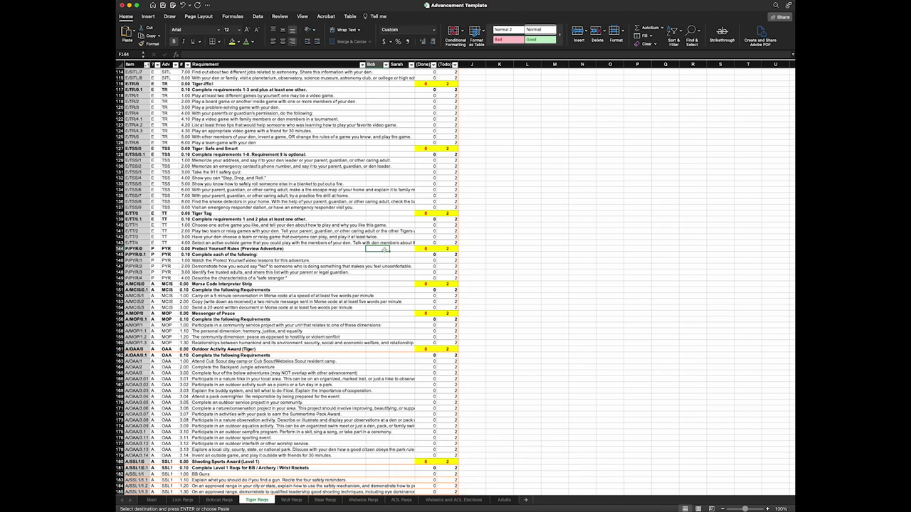
pyautogui.write('3/9')
pyautogui.press('Return')
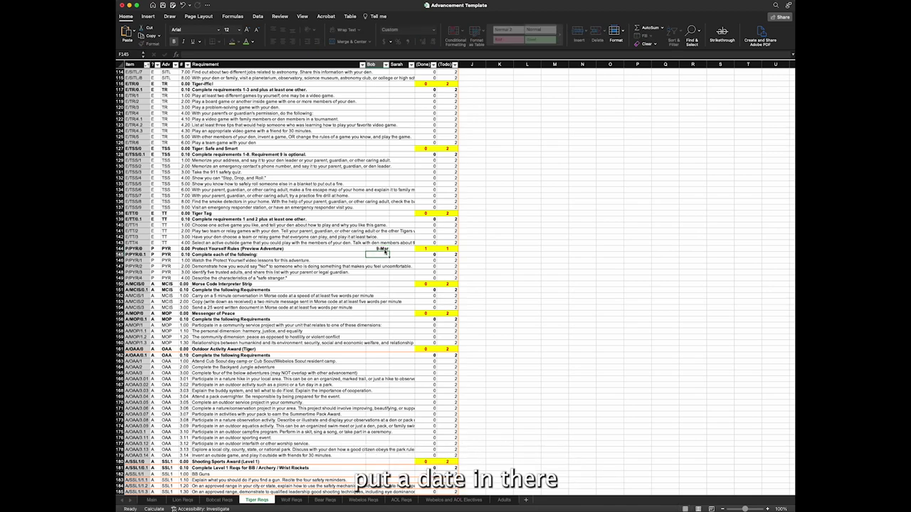
pyautogui.click(378, 248)
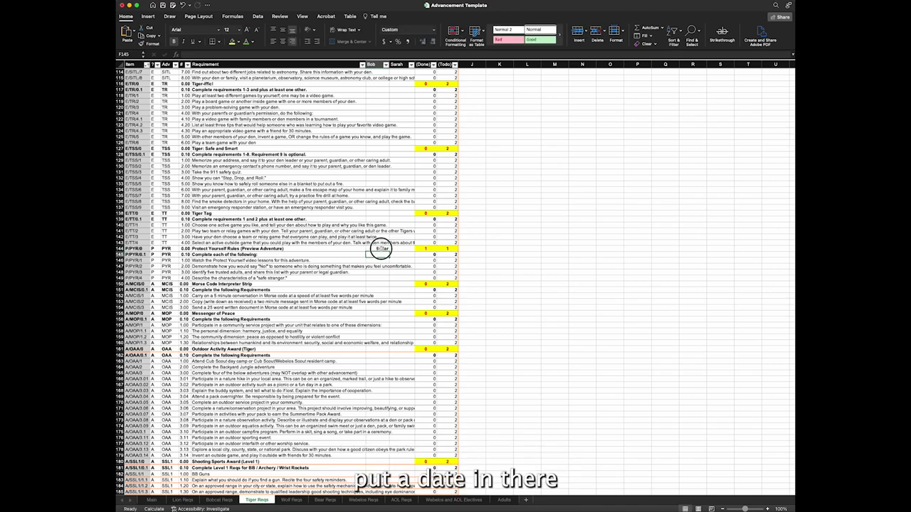
pyautogui.click(152, 500)
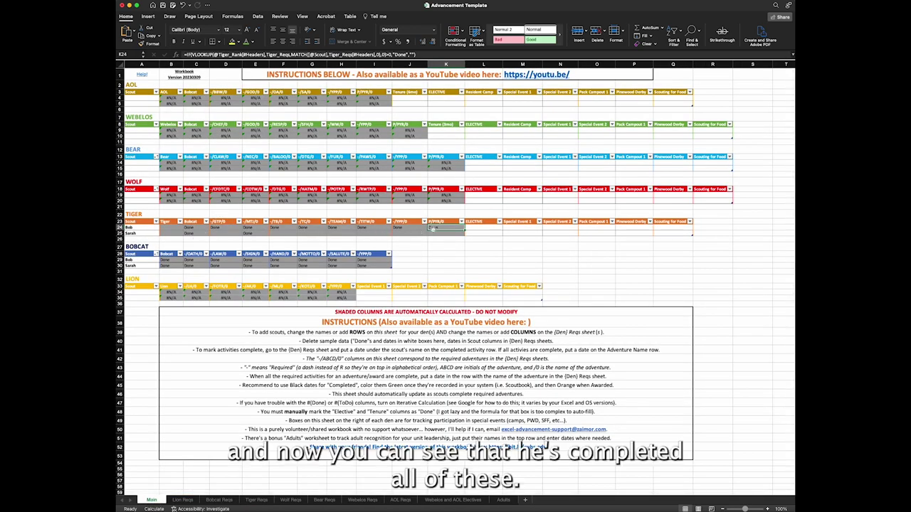
# Step: Enter Done in the first Tiger scout's ELECTIVE cell L24 and check his Tiger rank formula
pyautogui.click(200, 227)
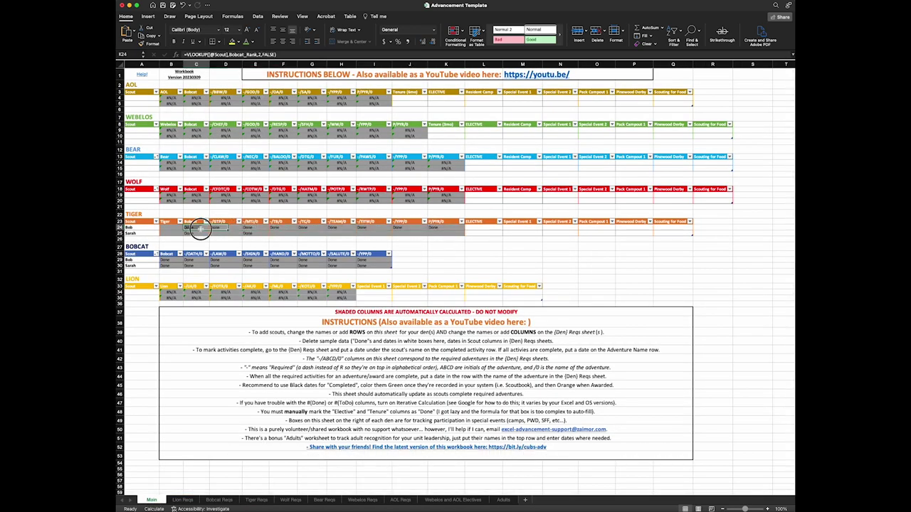
pyautogui.click(486, 222)
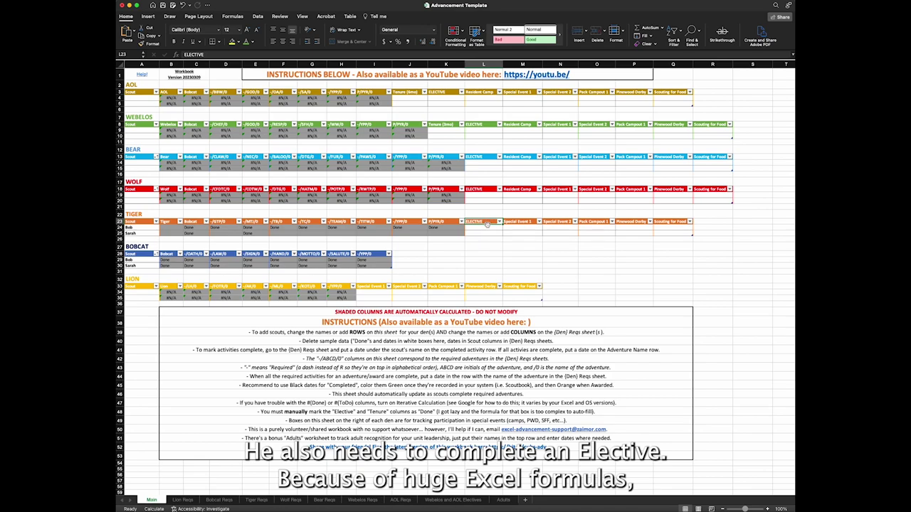
pyautogui.click(485, 226)
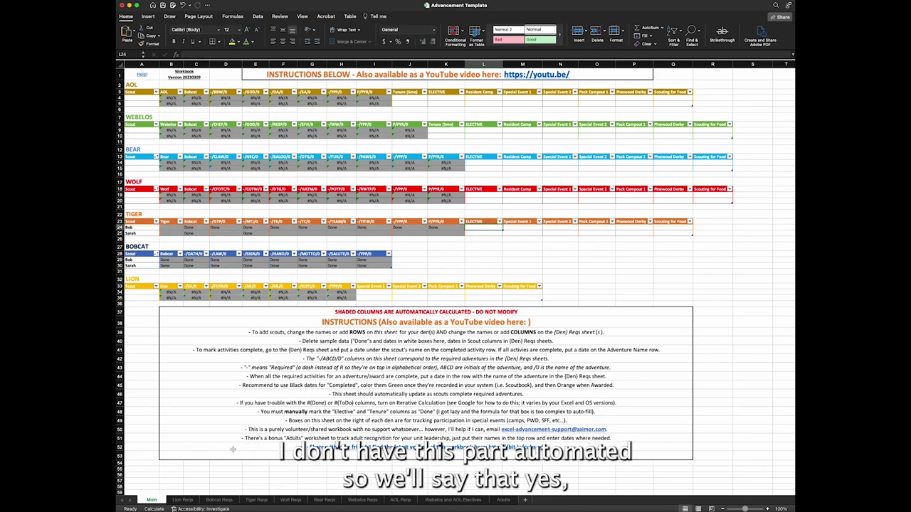
pyautogui.write('Done')
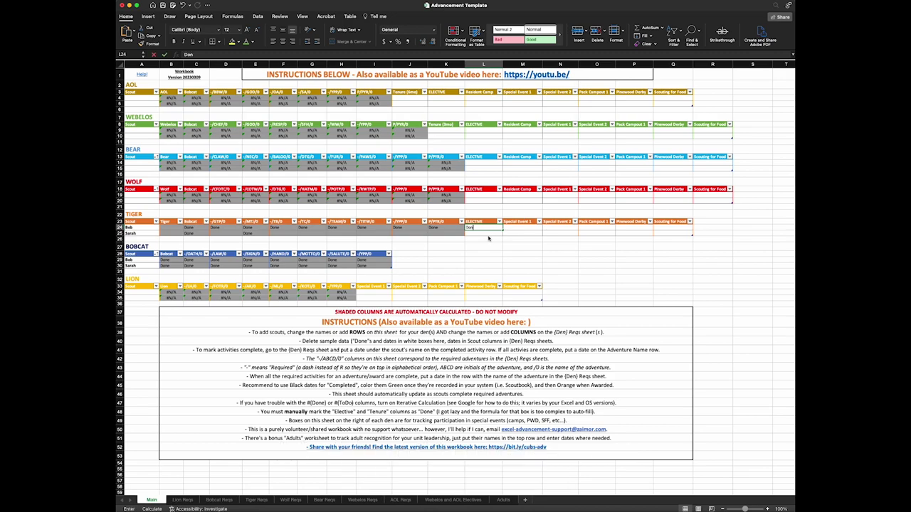
pyautogui.press('Return')
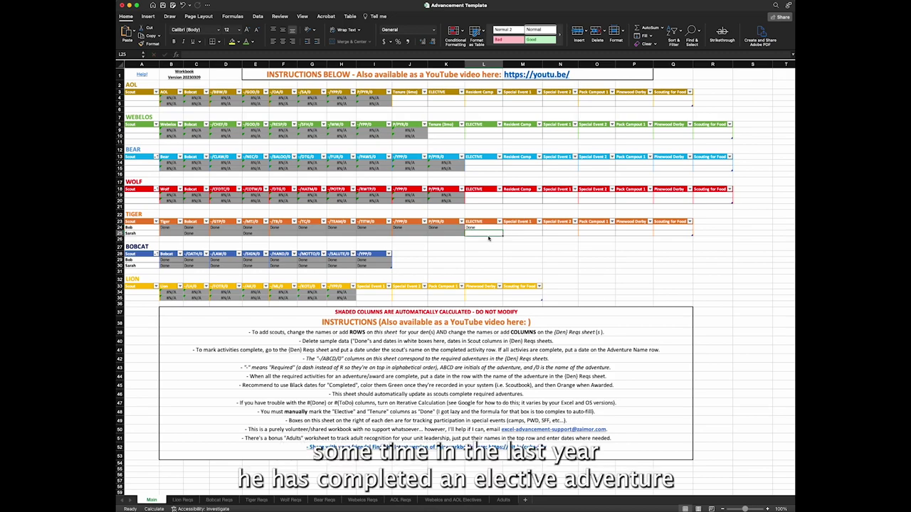
pyautogui.click(169, 228)
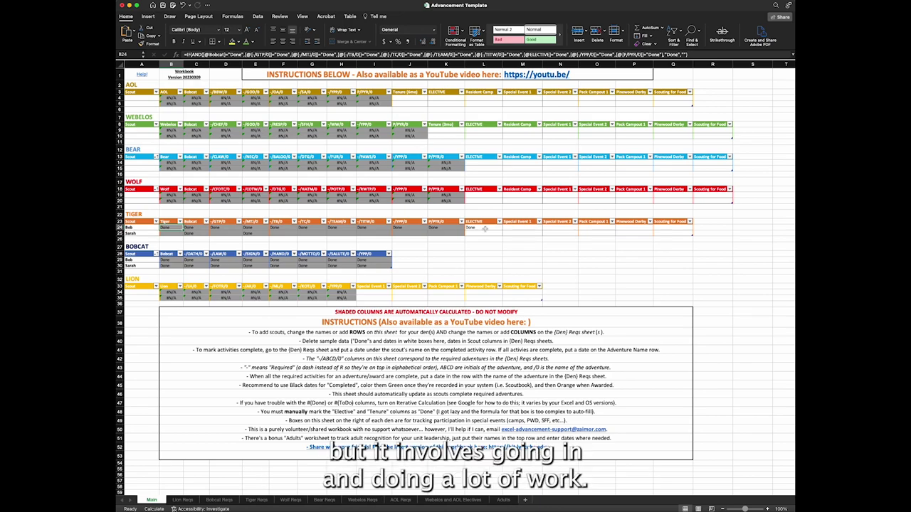
# Step: Go back to Tiger Reqs to review both scouts' 9-Mar and 10-Mar dates
pyautogui.click(257, 499)
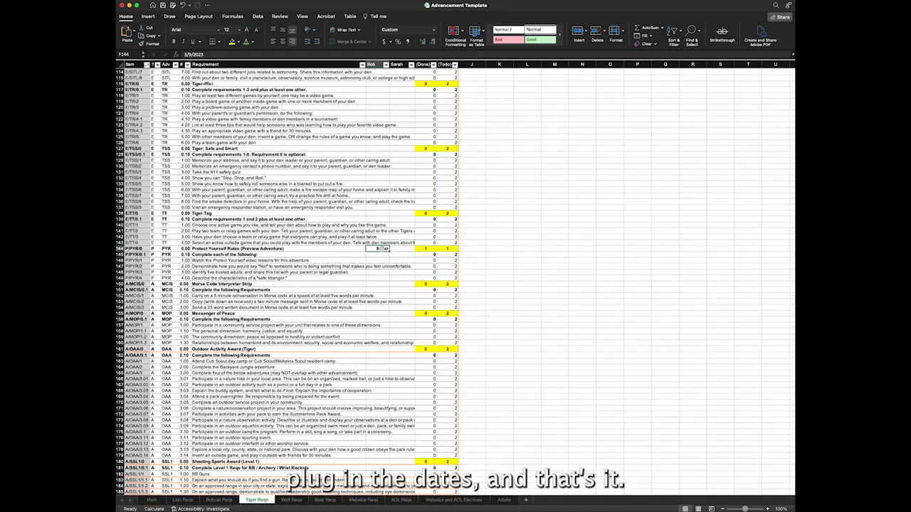
pyautogui.scroll(20, 323, 103)
pyautogui.scroll(-1, 323, 104)
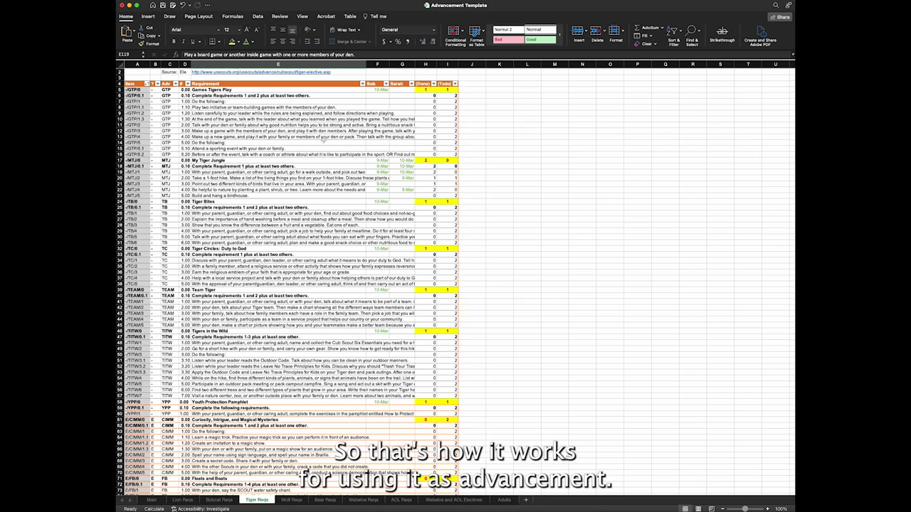
pyautogui.click(274, 154)
pyautogui.scroll(1, 274, 154)
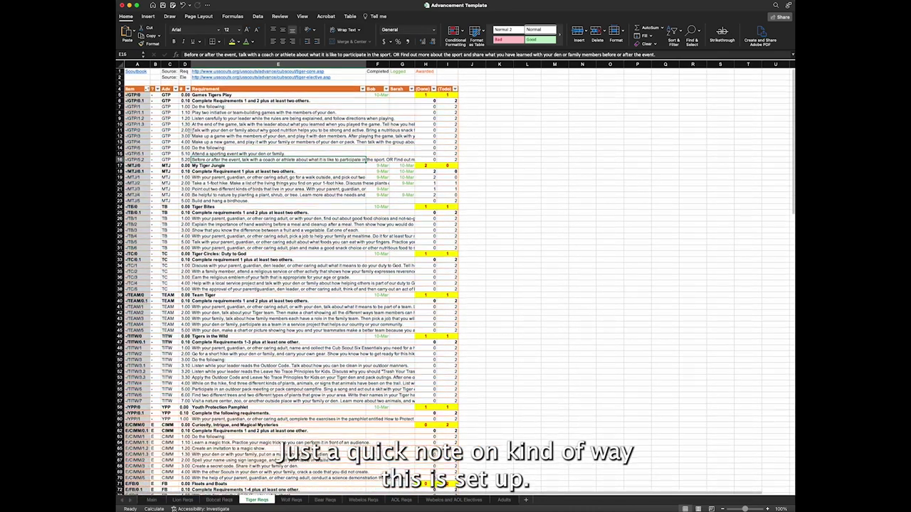
pyautogui.click(138, 88)
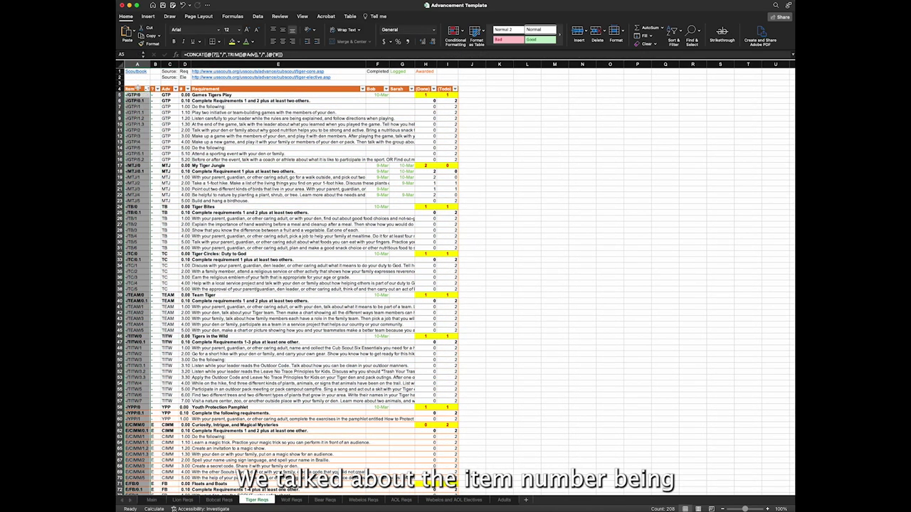
pyautogui.click(139, 112)
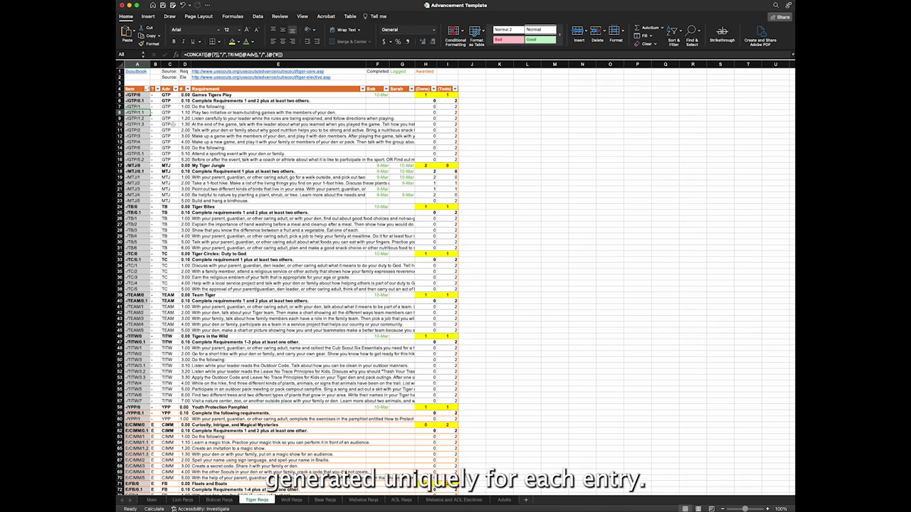
pyautogui.click(152, 87)
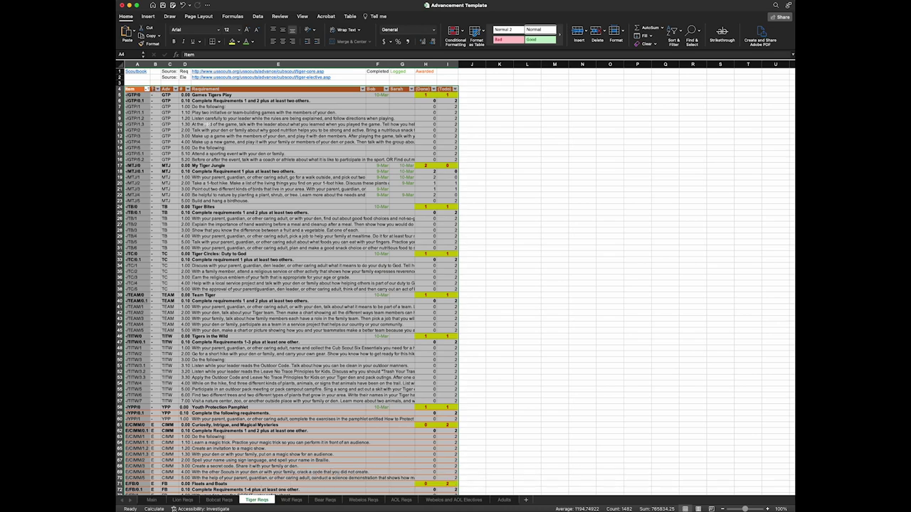
pyautogui.click(214, 138)
pyautogui.click(166, 101)
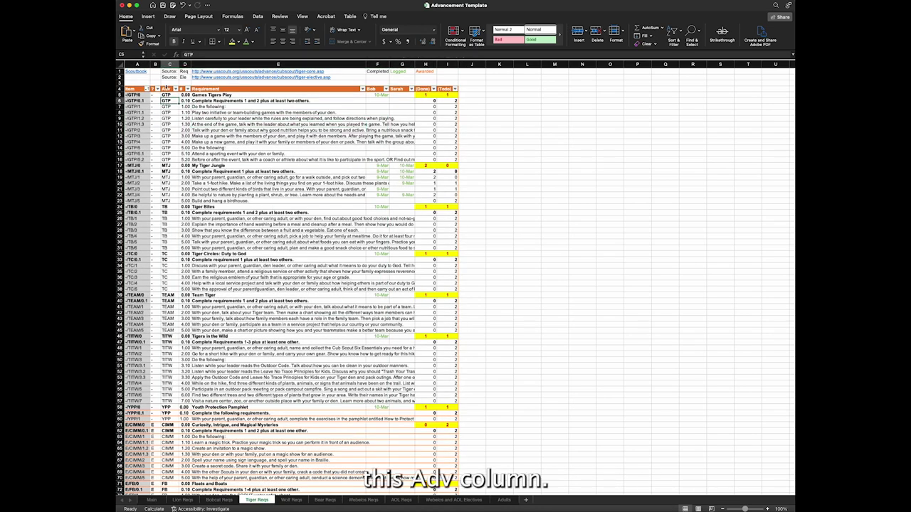
pyautogui.click(166, 85)
pyautogui.click(173, 194)
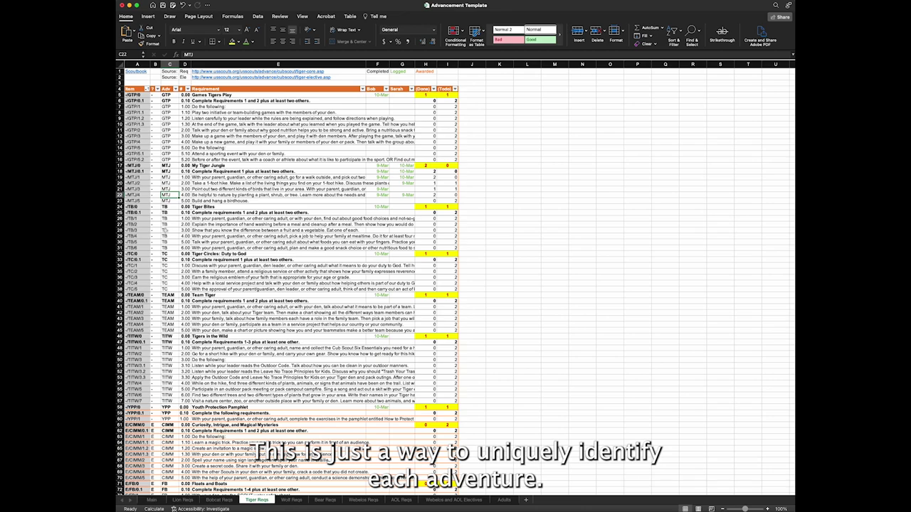
pyautogui.click(208, 206)
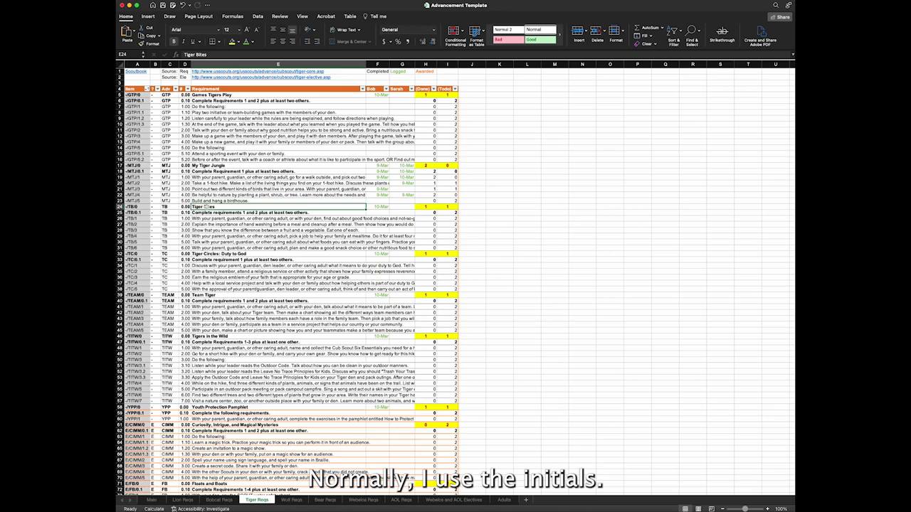
pyautogui.click(165, 207)
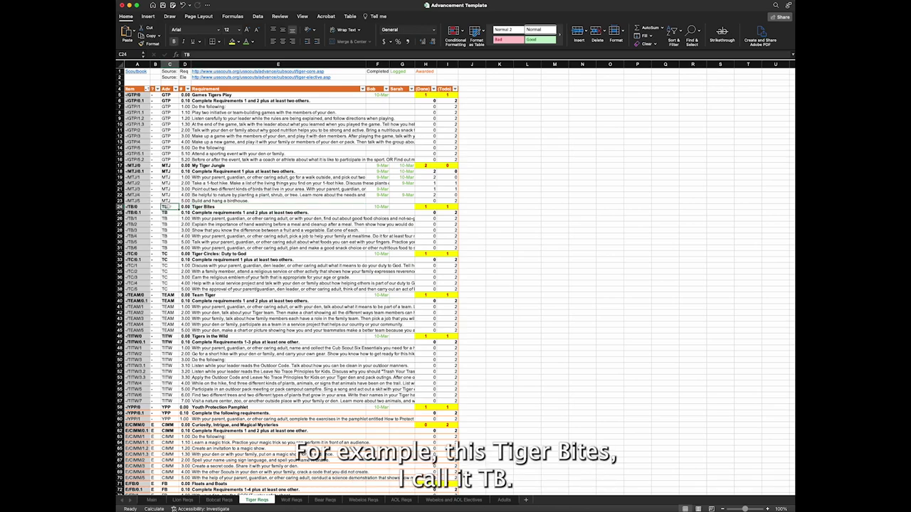
pyautogui.scroll(-15, 218, 324)
pyautogui.scroll(15, 218, 324)
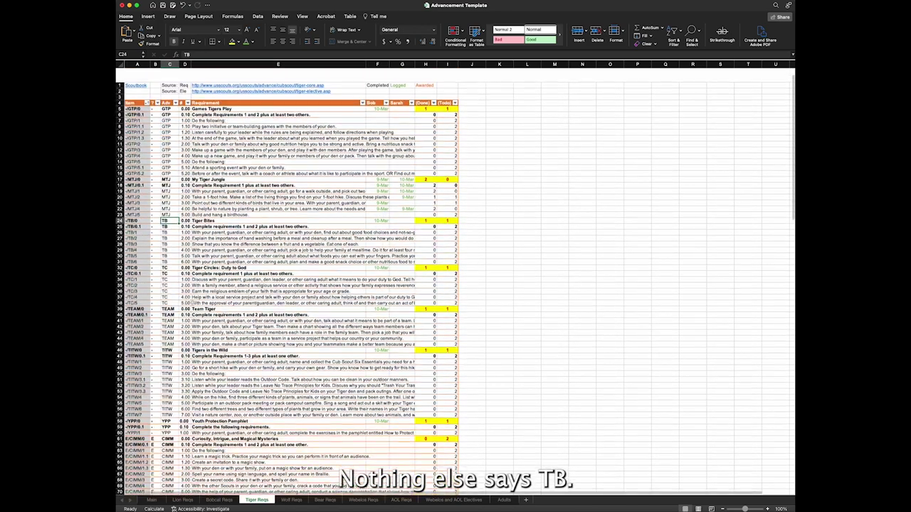
pyautogui.click(166, 124)
pyautogui.scroll(2, 182, 88)
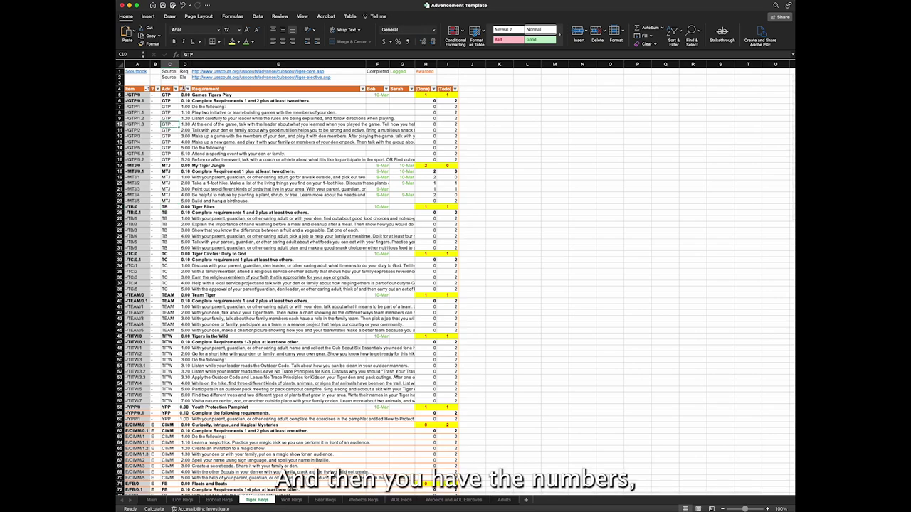
pyautogui.click(185, 64)
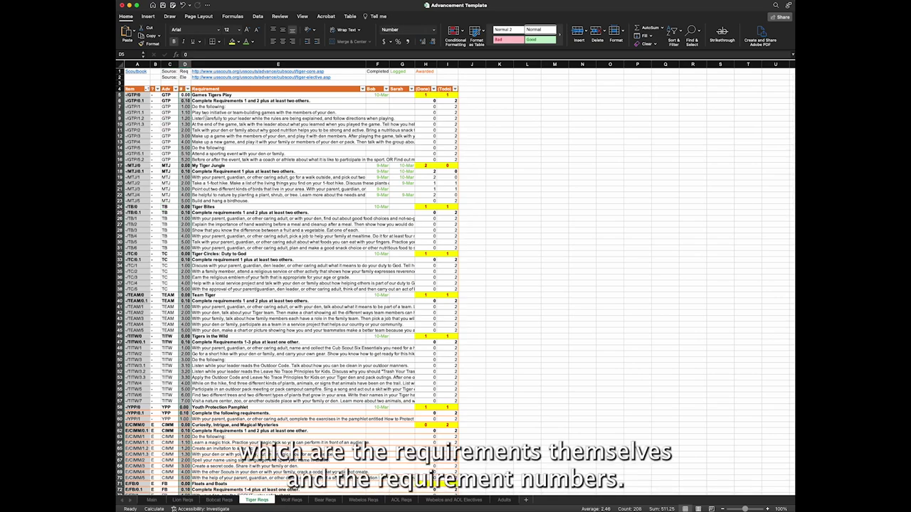
pyautogui.moveTo(185, 106); pyautogui.dragTo(185, 159)
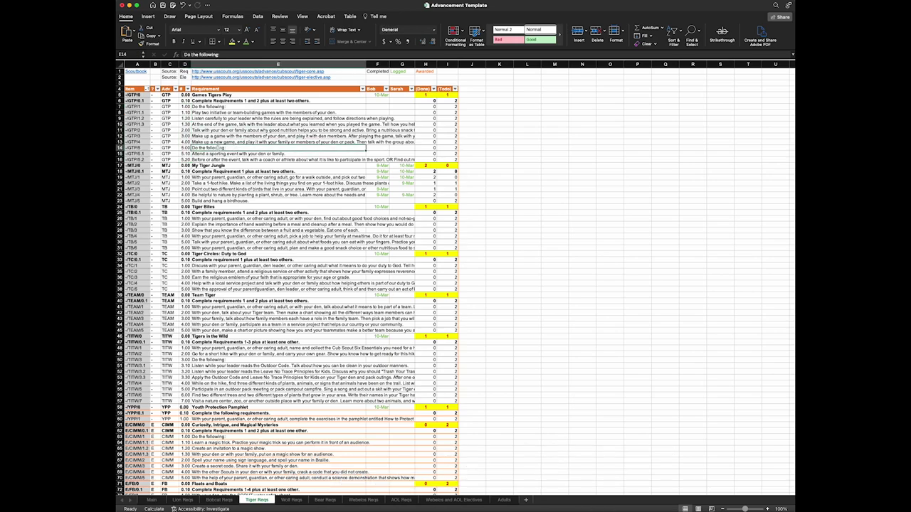
pyautogui.click(184, 154)
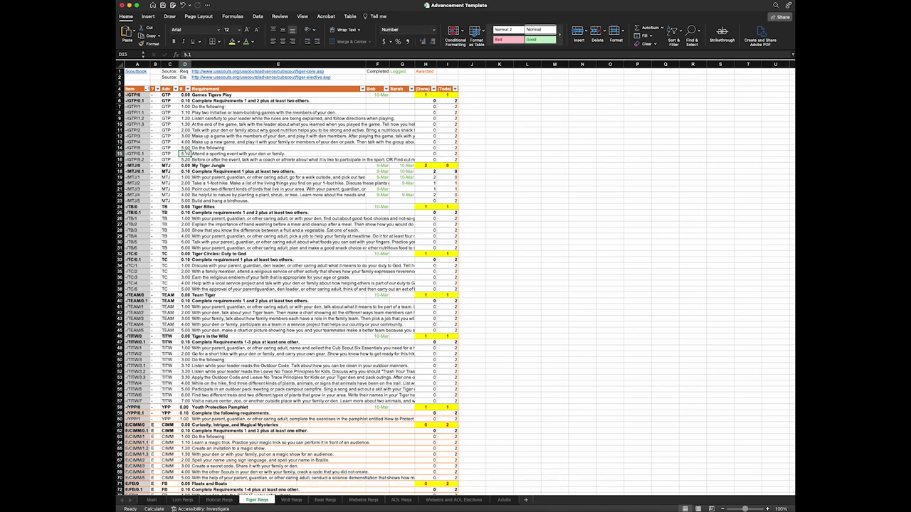
pyautogui.click(185, 148)
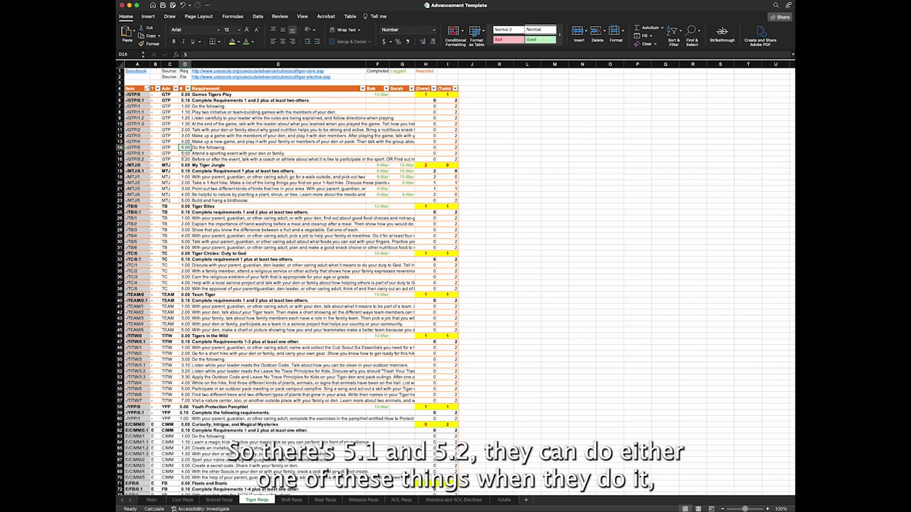
pyautogui.click(208, 153)
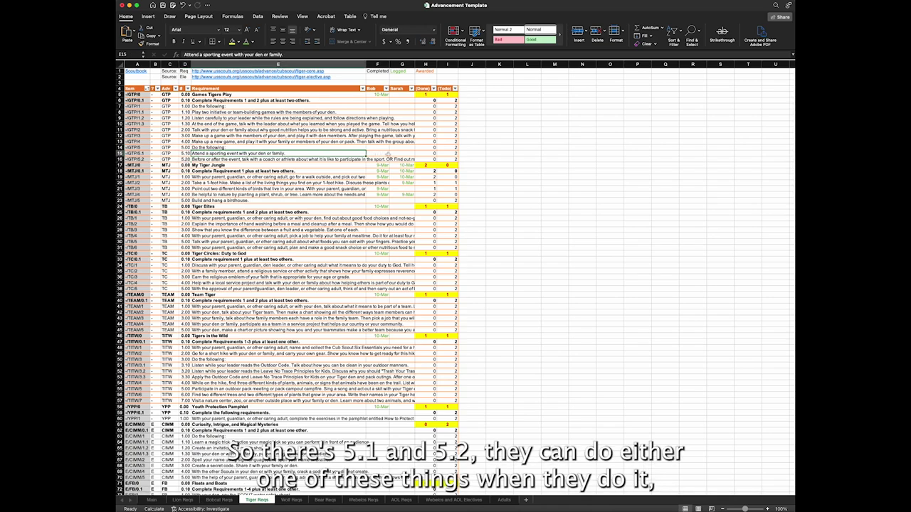
pyautogui.click(376, 153)
pyautogui.click(377, 147)
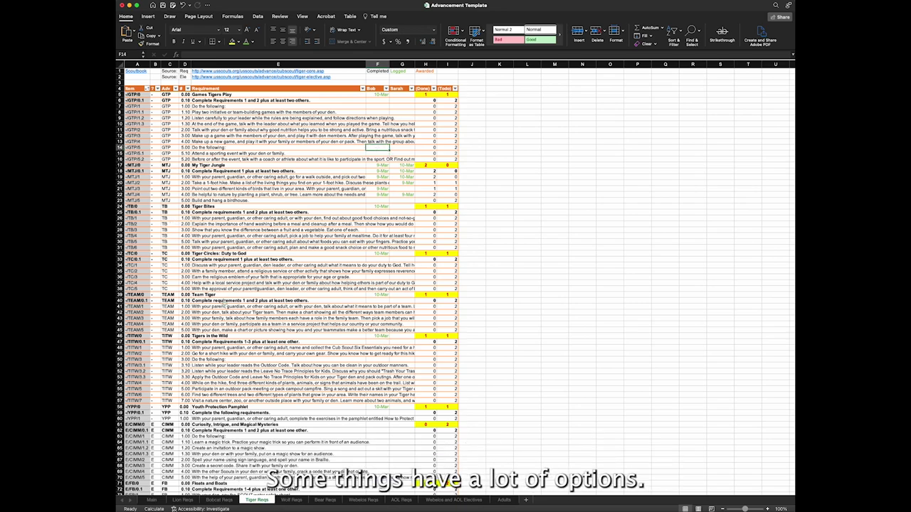
pyautogui.scroll(-5, 224, 304)
pyautogui.scroll(6, 225, 304)
pyautogui.scroll(-15, 225, 304)
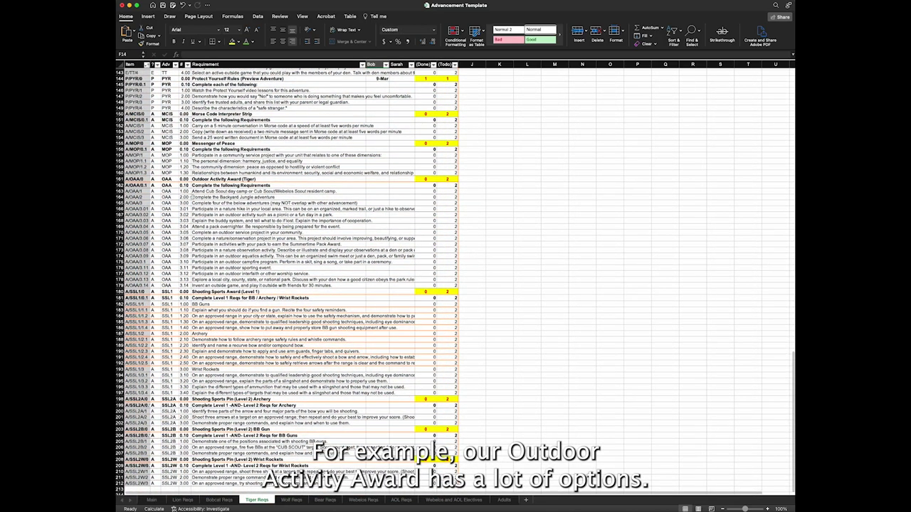
pyautogui.click(170, 180)
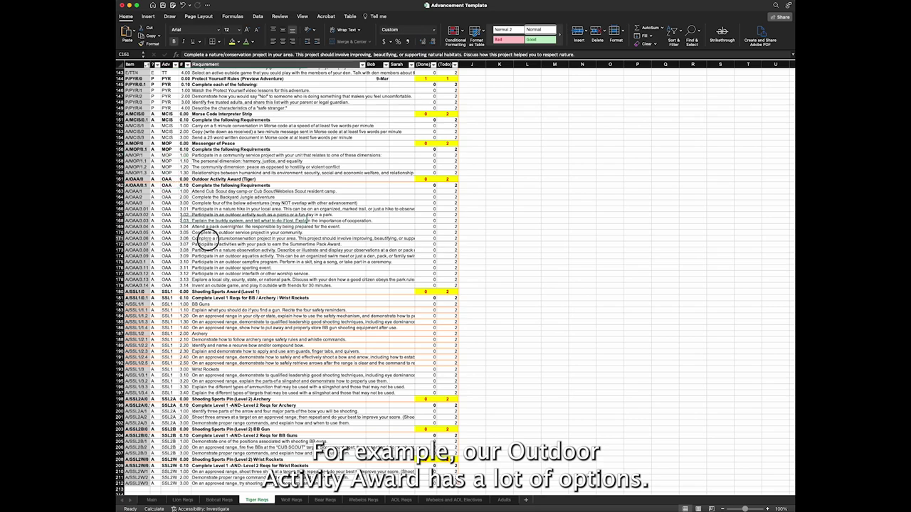
pyautogui.moveTo(184, 208); pyautogui.dragTo(184, 286)
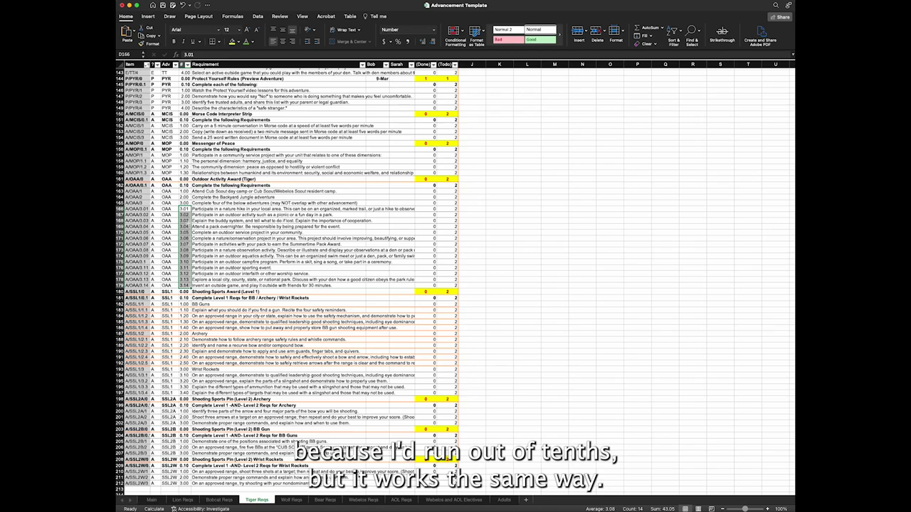
pyautogui.click(142, 209)
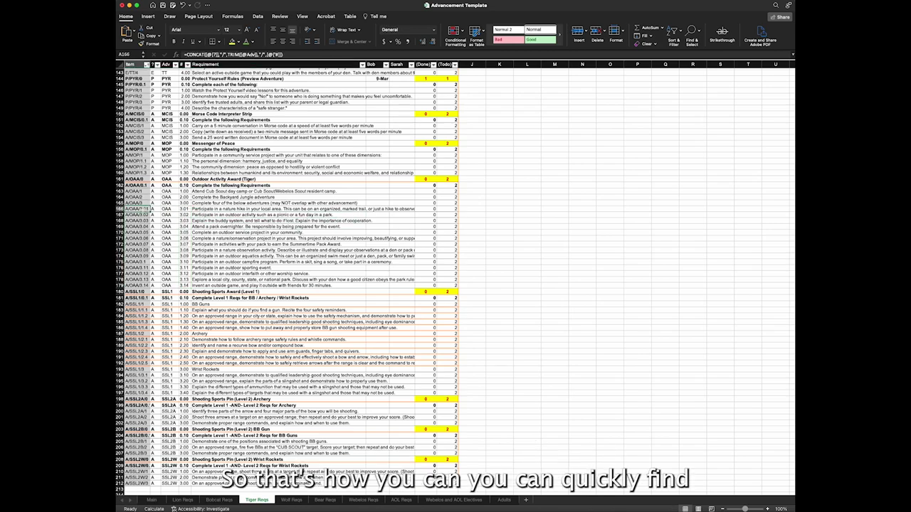
pyautogui.click(136, 119)
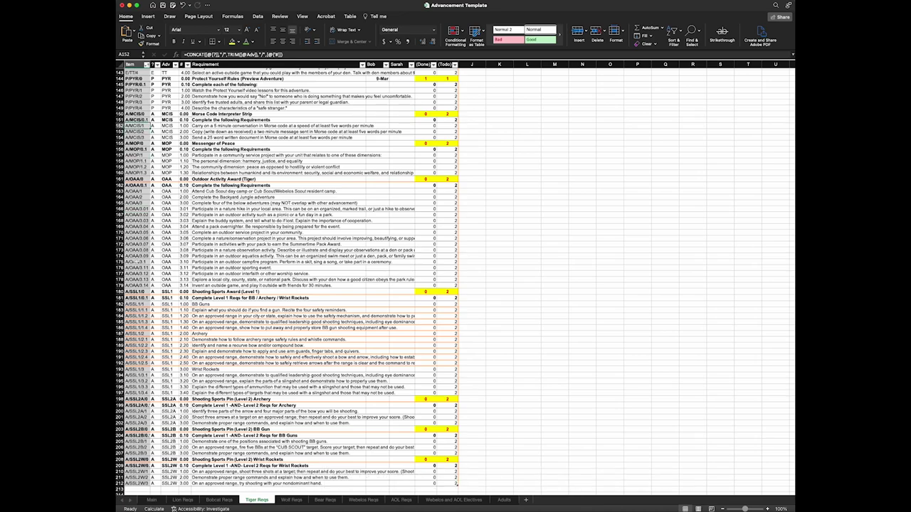
pyautogui.click(208, 239)
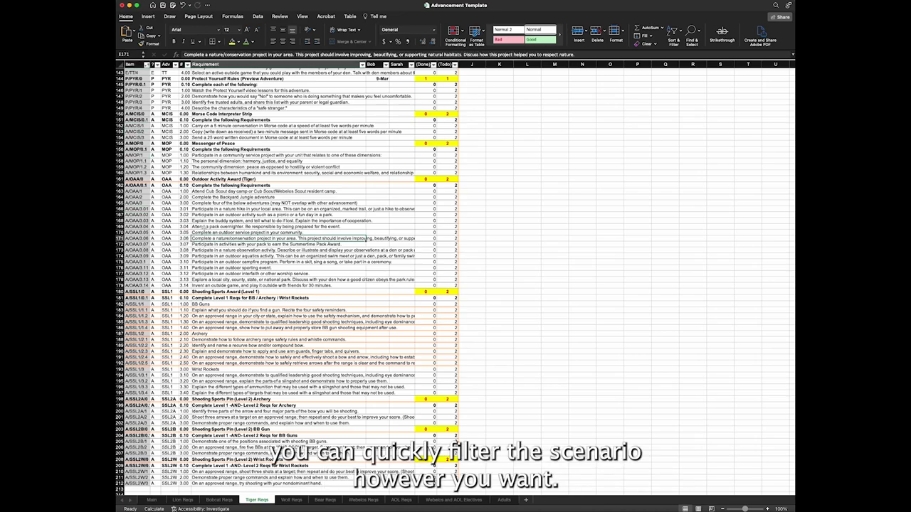
pyautogui.scroll(15, 284, 284)
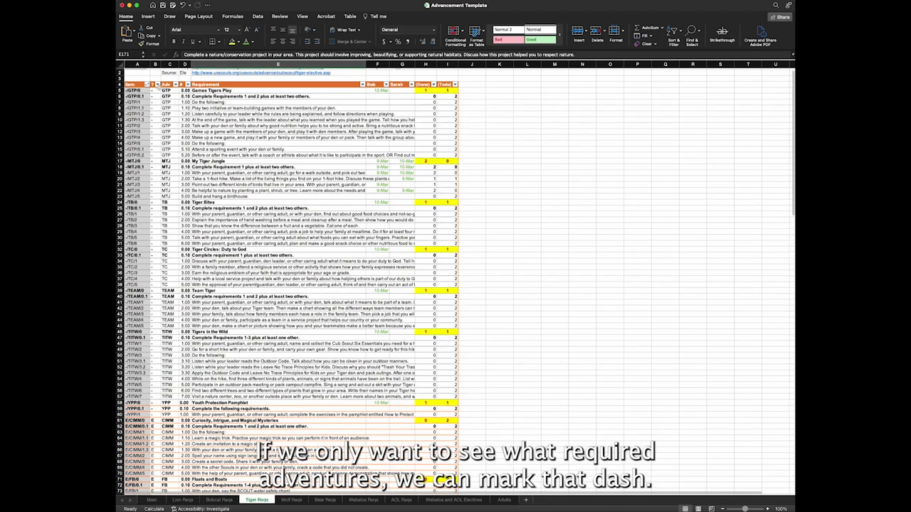
pyautogui.click(158, 84)
pyautogui.click(174, 175)
pyautogui.click(175, 183)
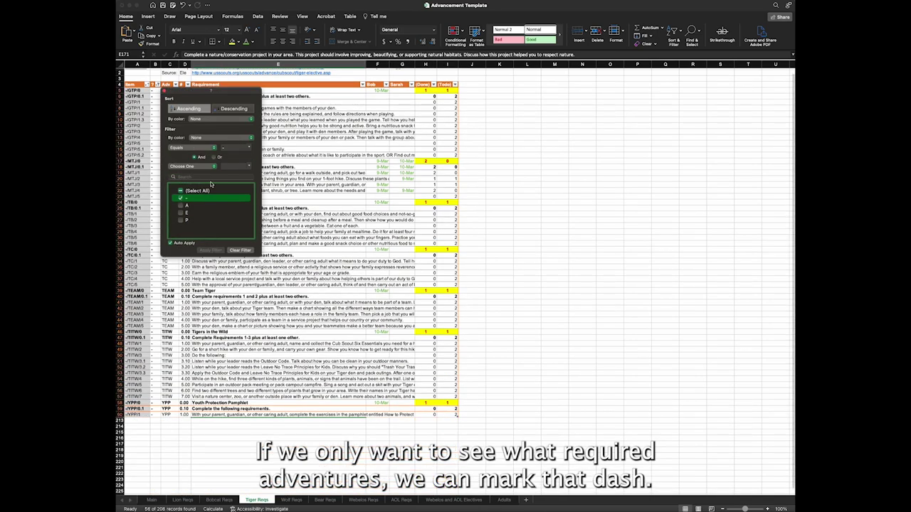
pyautogui.click(309, 154)
pyautogui.click(158, 84)
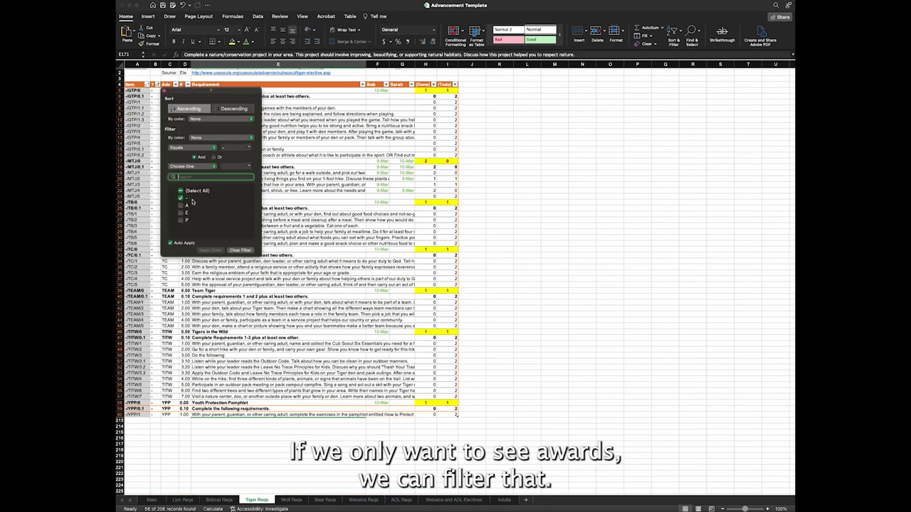
pyautogui.click(187, 205)
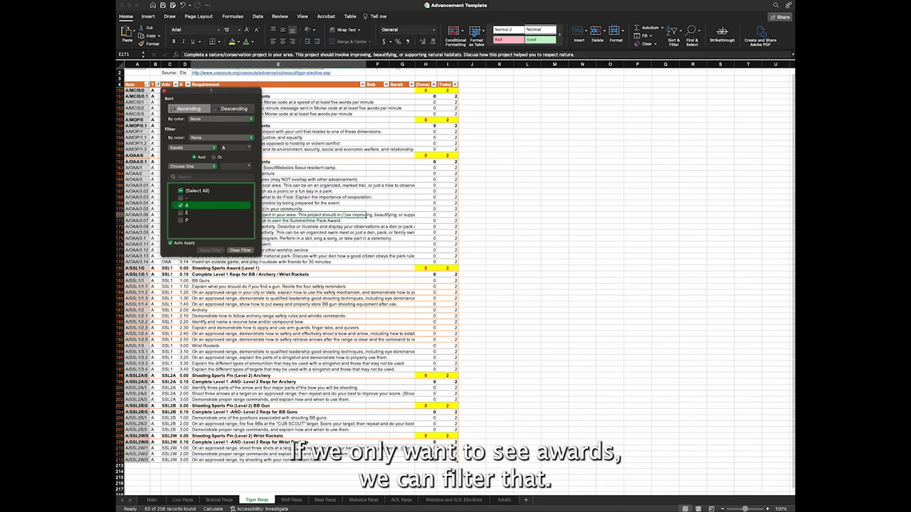
pyautogui.click(344, 215)
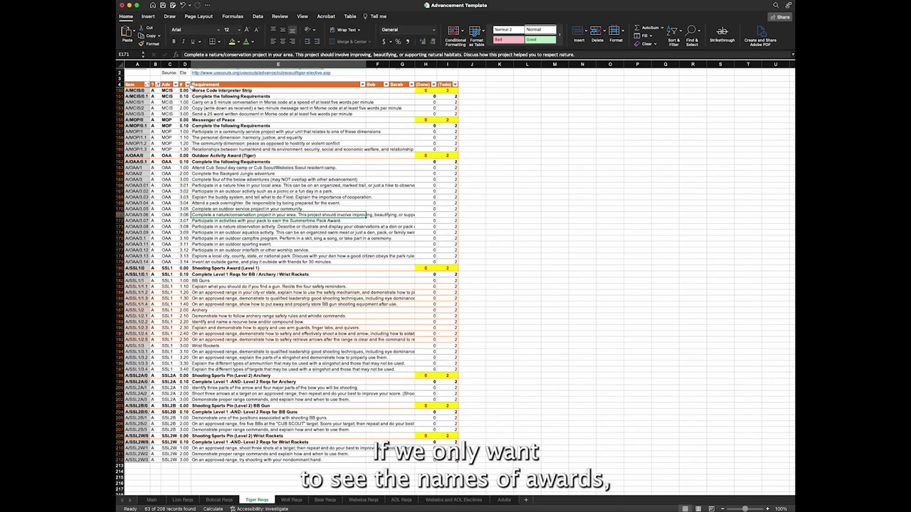
pyautogui.click(187, 84)
pyautogui.click(217, 175)
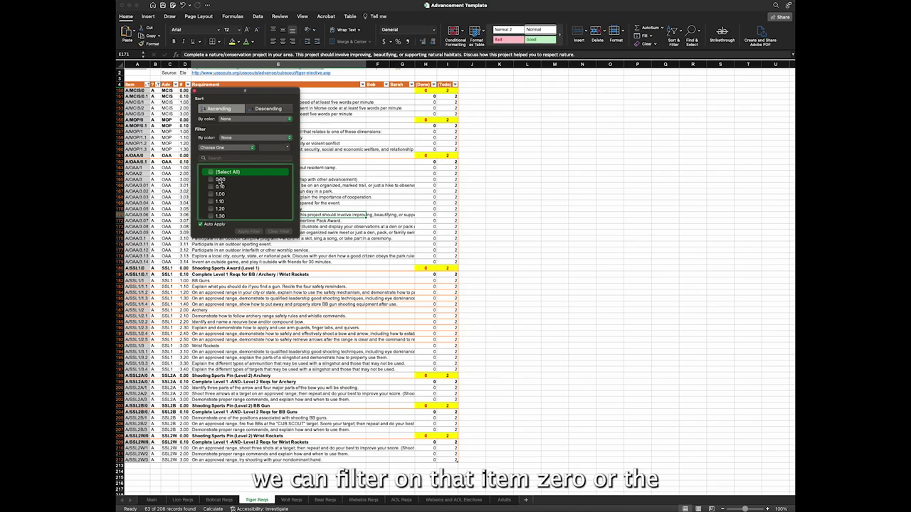
pyautogui.click(355, 160)
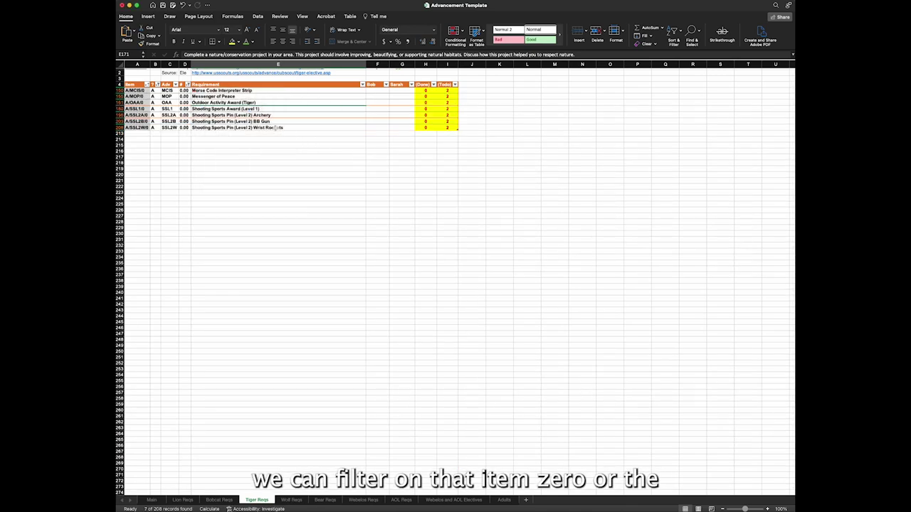
pyautogui.click(158, 84)
pyautogui.click(179, 206)
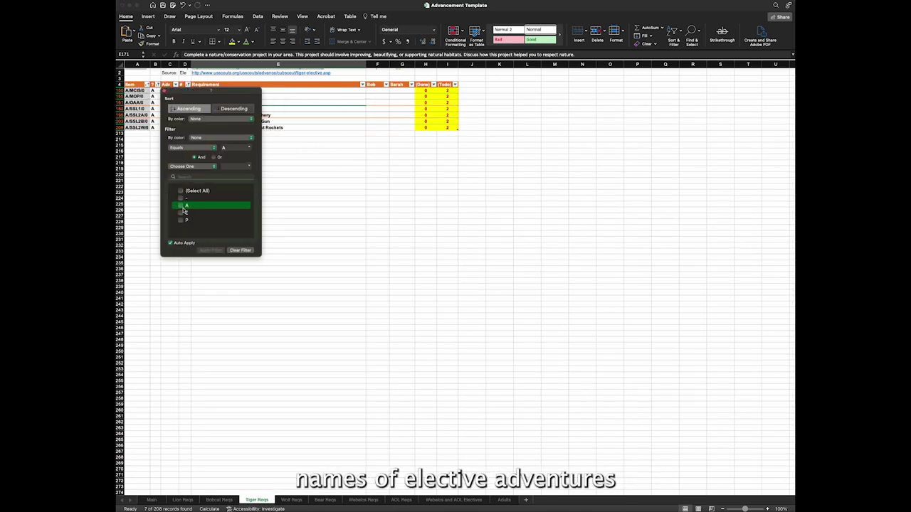
pyautogui.click(180, 213)
pyautogui.click(370, 195)
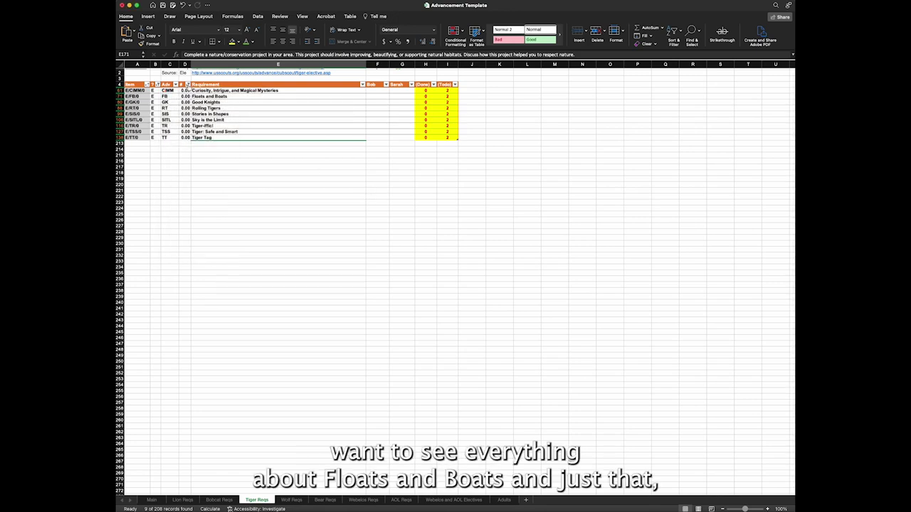
pyautogui.click(202, 97)
pyautogui.click(187, 84)
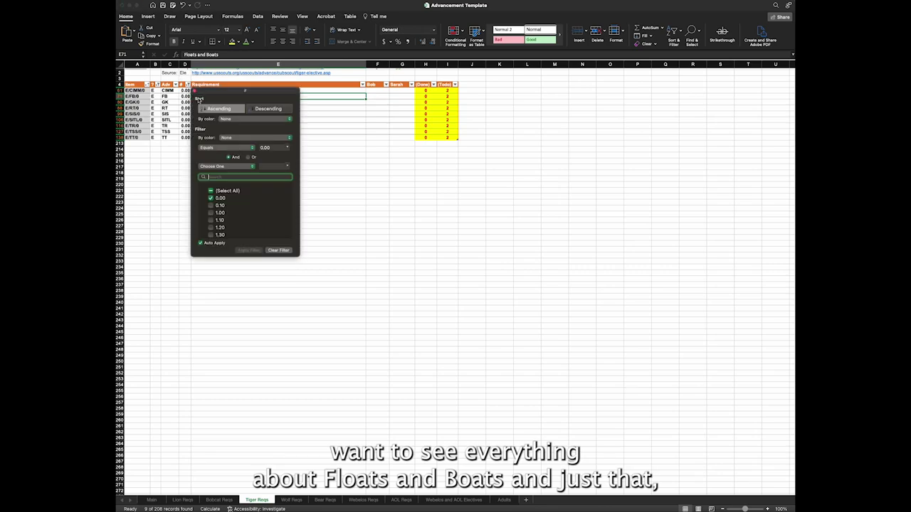
pyautogui.click(301, 250)
pyautogui.click(162, 85)
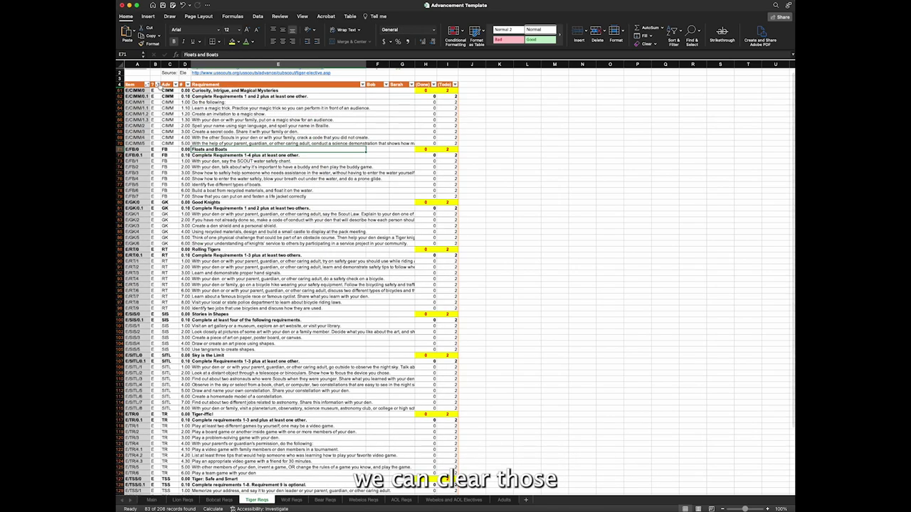
pyautogui.click(162, 85)
pyautogui.click(247, 252)
pyautogui.press('Escape')
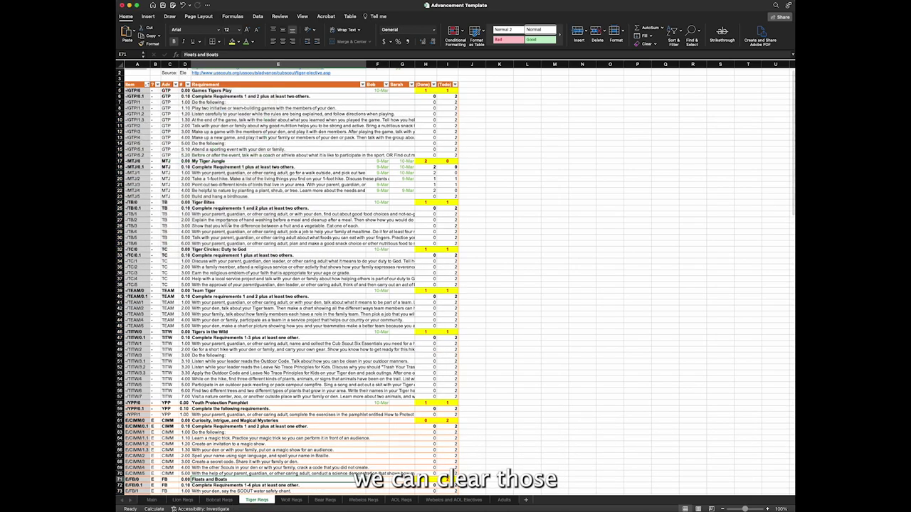
pyautogui.scroll(-10, 167, 263)
pyautogui.click(167, 250)
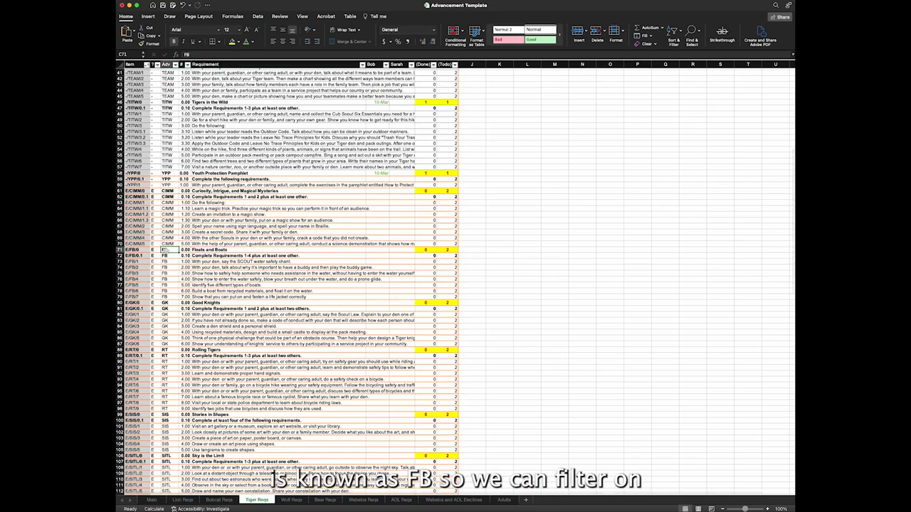
pyautogui.scroll(10, 273, 475)
pyautogui.click(175, 89)
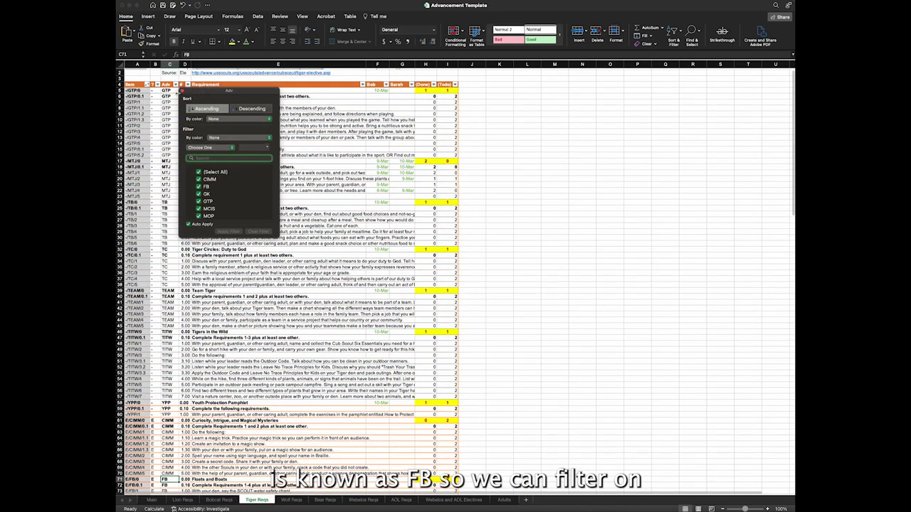
pyautogui.click(198, 172)
pyautogui.click(199, 186)
pyautogui.click(321, 178)
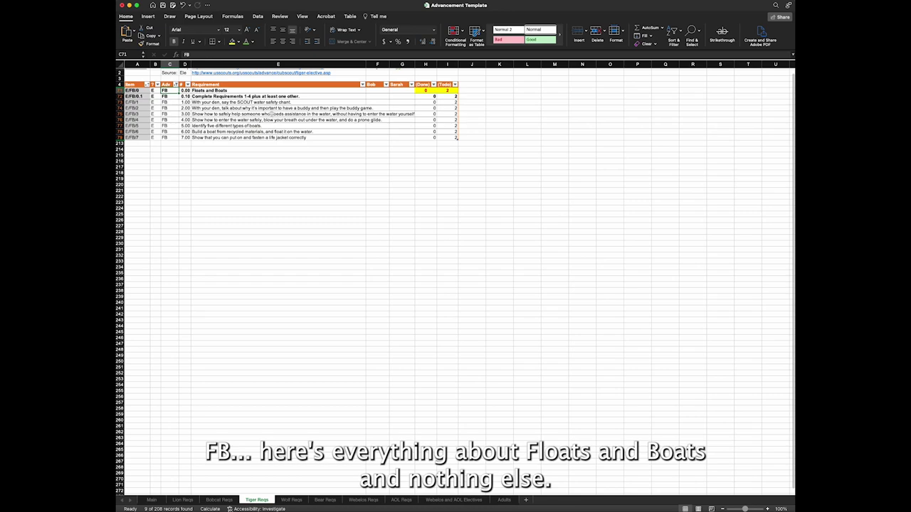
pyautogui.moveTo(270, 90); pyautogui.dragTo(270, 137)
pyautogui.click(271, 202)
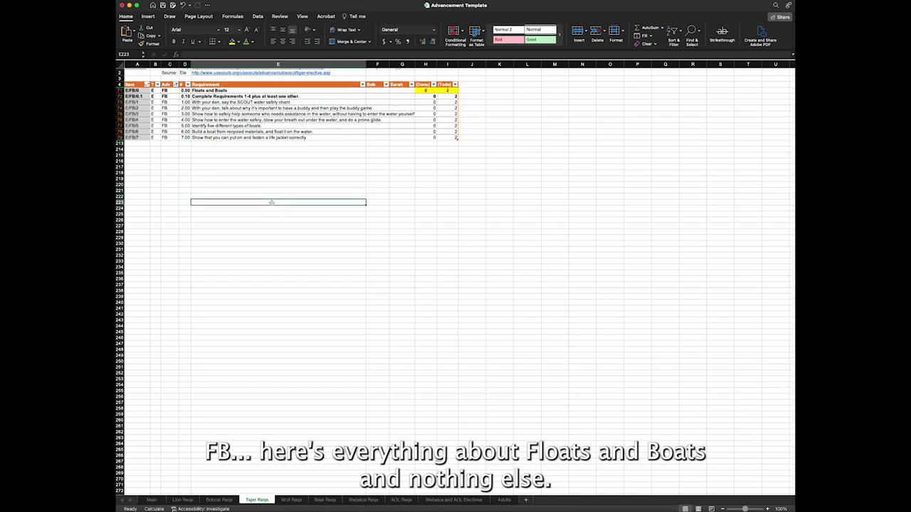
pyautogui.click(176, 84)
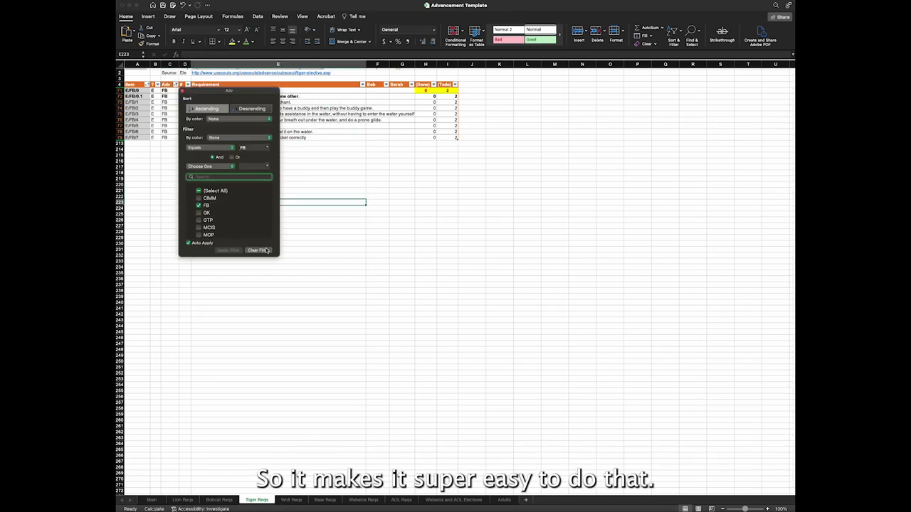
pyautogui.click(258, 251)
pyautogui.click(315, 325)
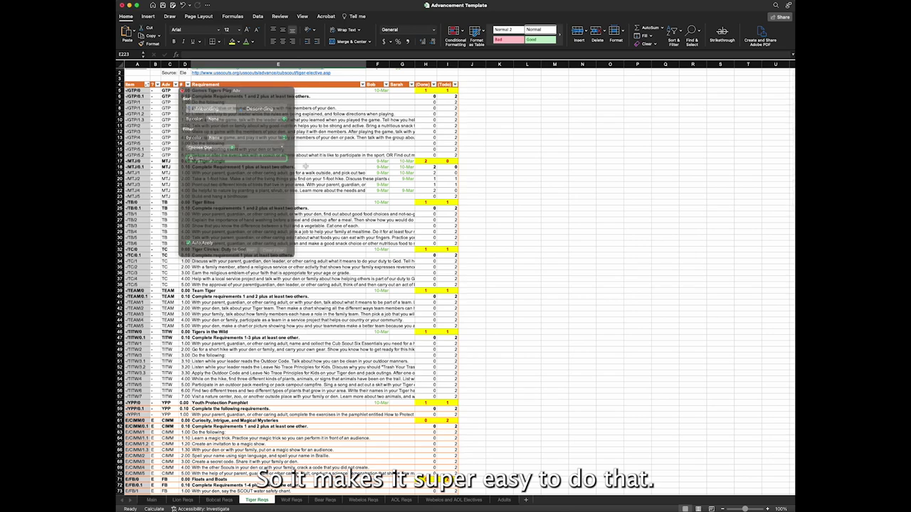
pyautogui.click(349, 155)
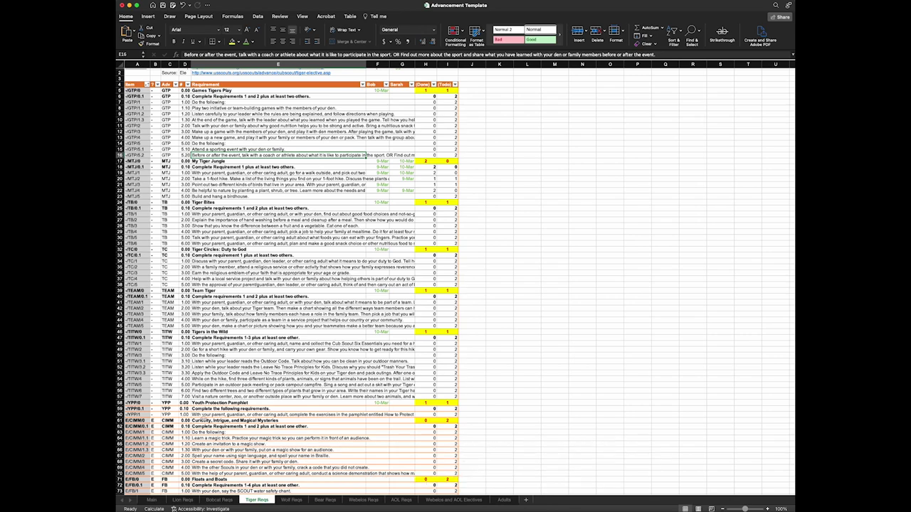
# Step: Copy the two Tiger scout names into the Wolf row A19, then undo the paste
pyautogui.click(151, 500)
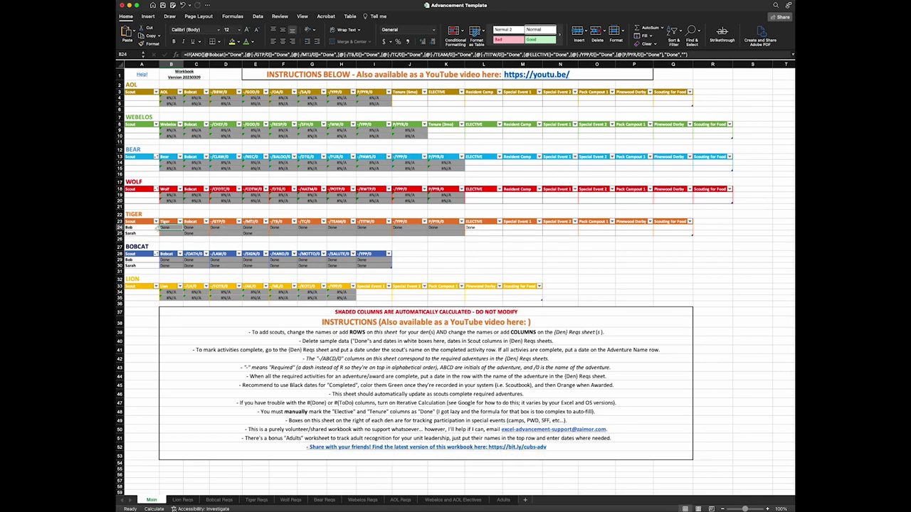
pyautogui.moveTo(147, 227); pyautogui.dragTo(146, 232)
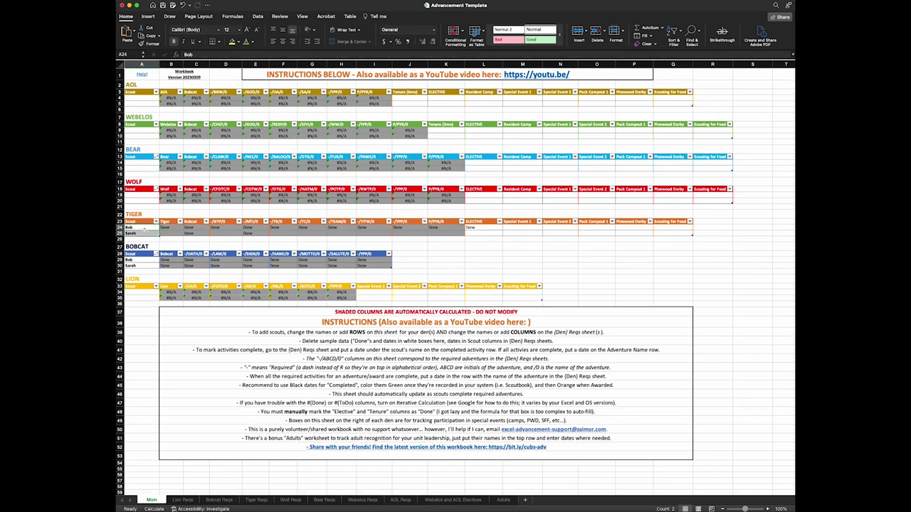
pyautogui.press('super+c')
pyautogui.click(140, 194)
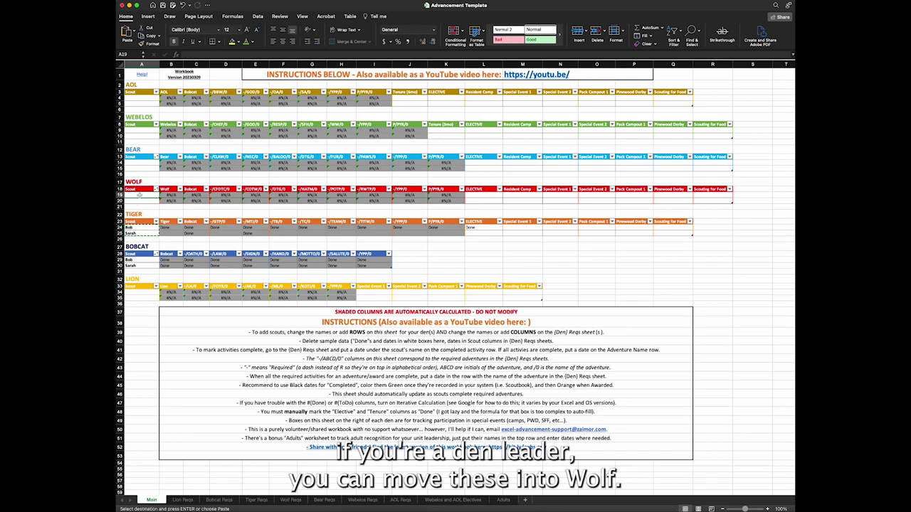
pyautogui.press('super+v')
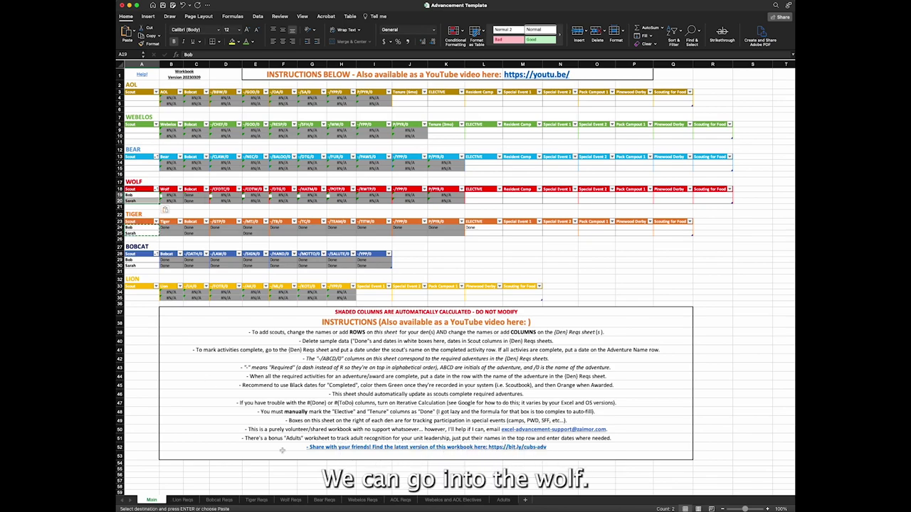
pyautogui.click(254, 239)
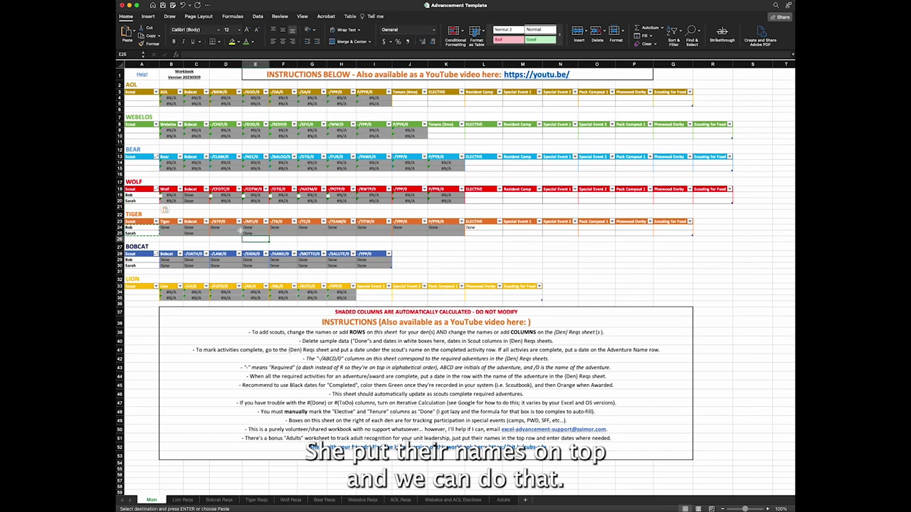
pyautogui.press('super+z')
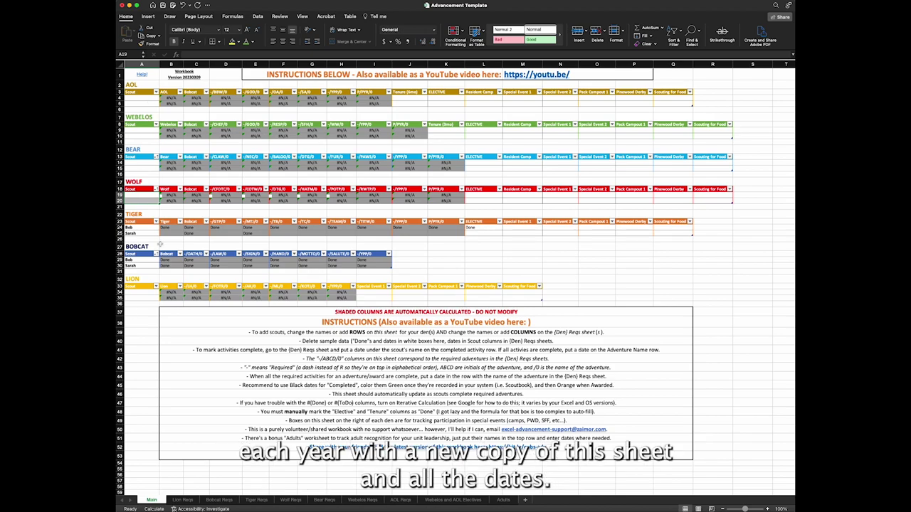
pyautogui.click(331, 241)
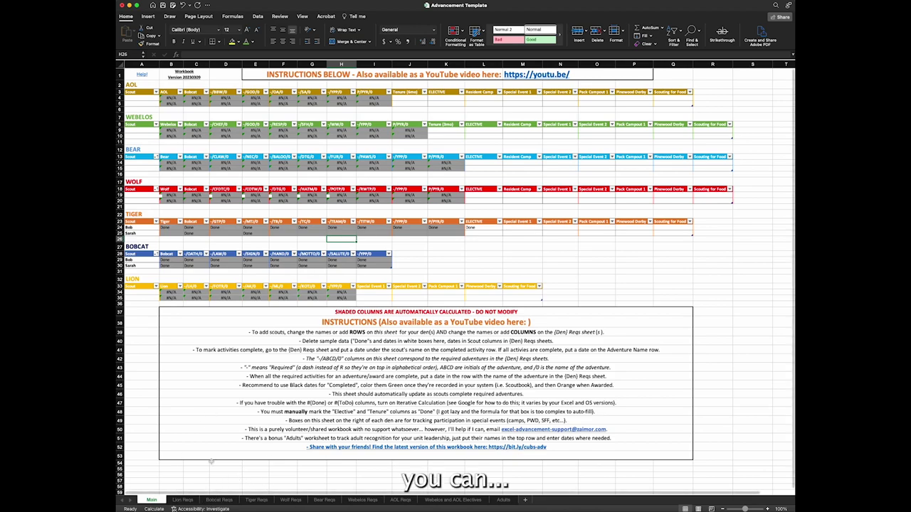
# Step: On Tiger Reqs, inspect the Done and Todo completion count columns
pyautogui.click(256, 500)
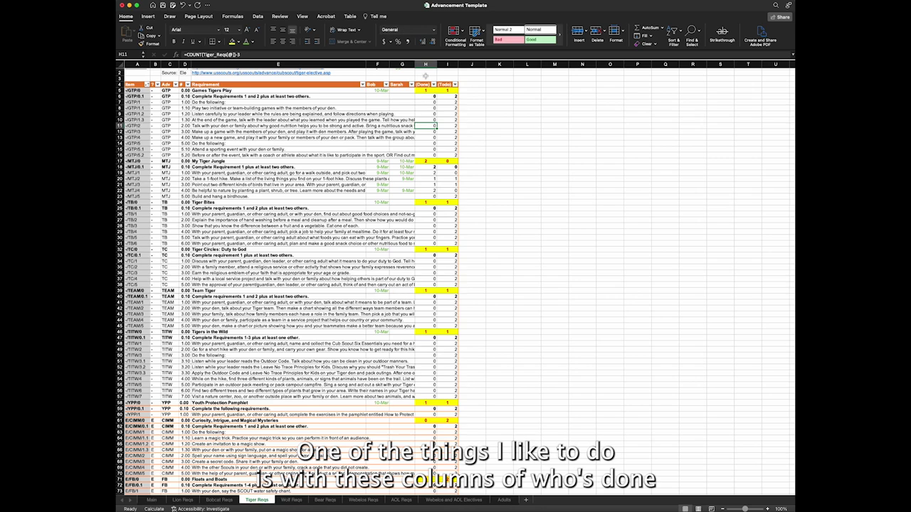
pyautogui.moveTo(426, 64); pyautogui.dragTo(439, 64)
pyautogui.click(425, 119)
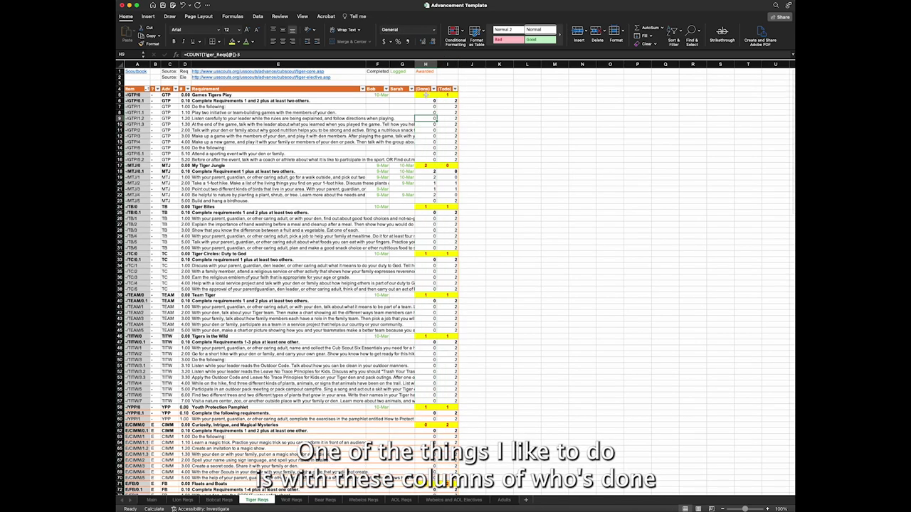
pyautogui.click(409, 100)
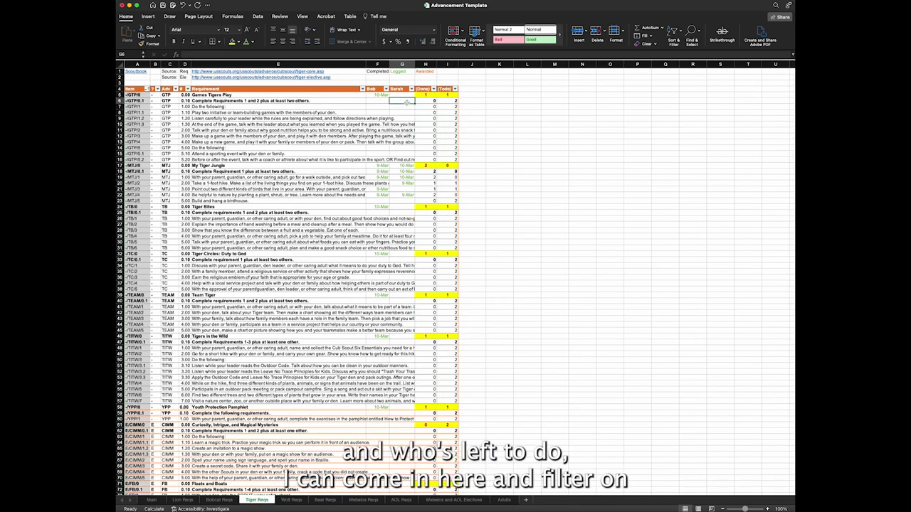
# Step: Filter # to 0.00 adventures and sort the Done column descending, most completions first
pyautogui.click(186, 89)
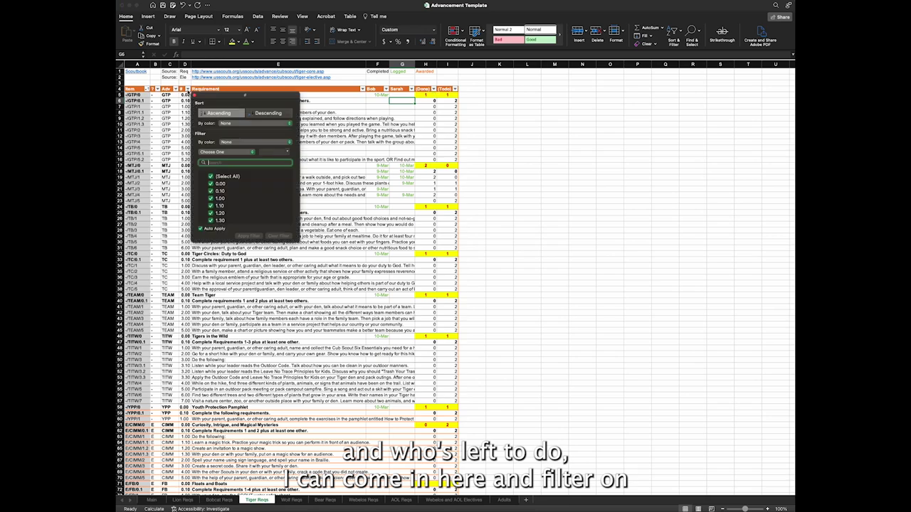
pyautogui.click(210, 176)
pyautogui.click(211, 184)
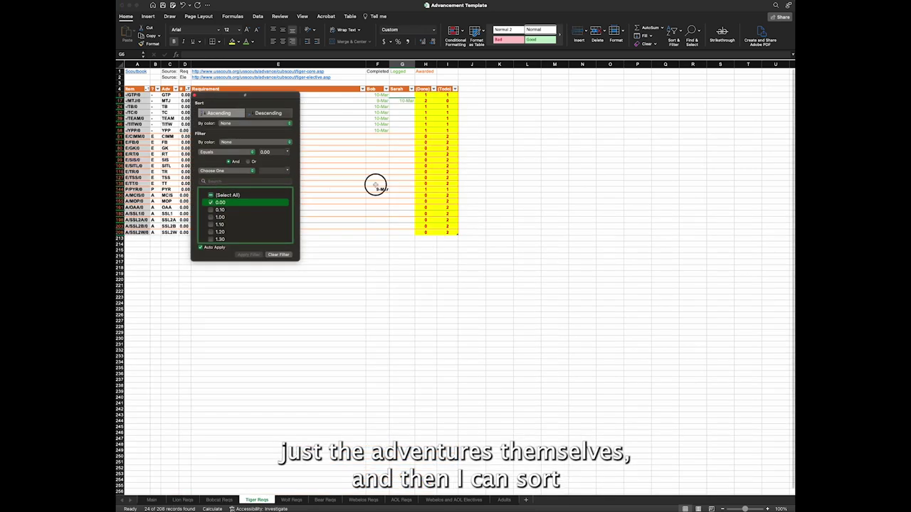
pyautogui.click(374, 185)
pyautogui.click(472, 130)
pyautogui.click(433, 89)
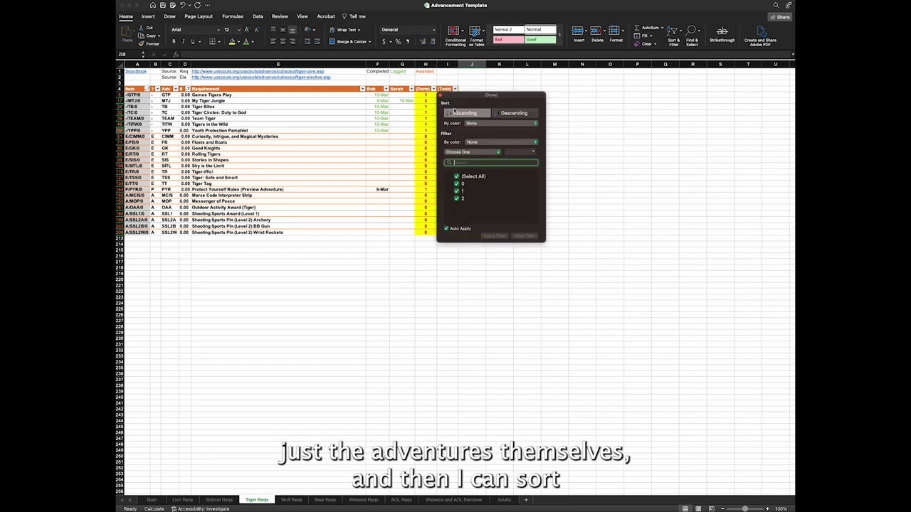
pyautogui.click(464, 113)
pyautogui.click(619, 150)
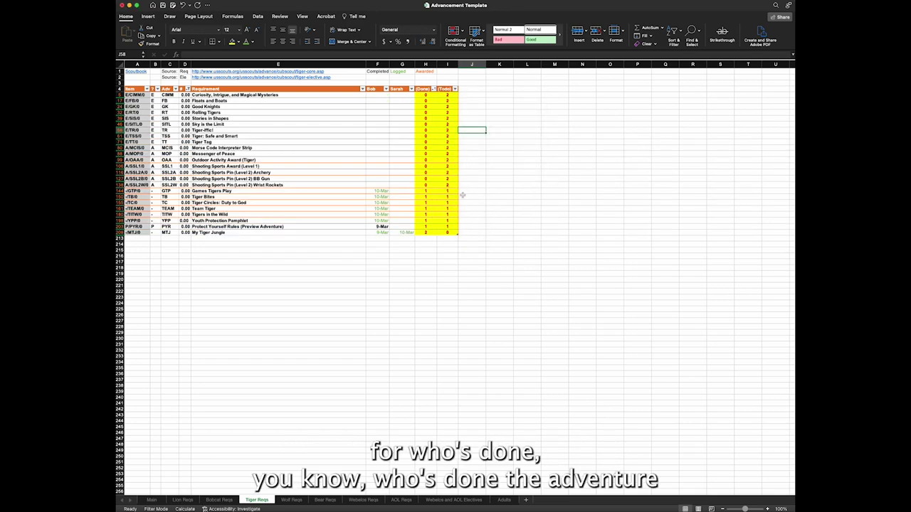
pyautogui.click(433, 89)
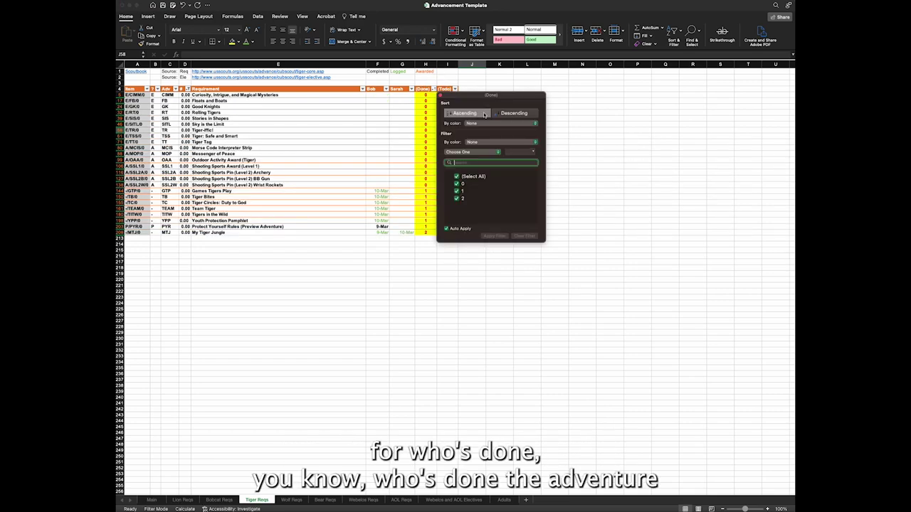
pyautogui.click(500, 113)
pyautogui.click(413, 120)
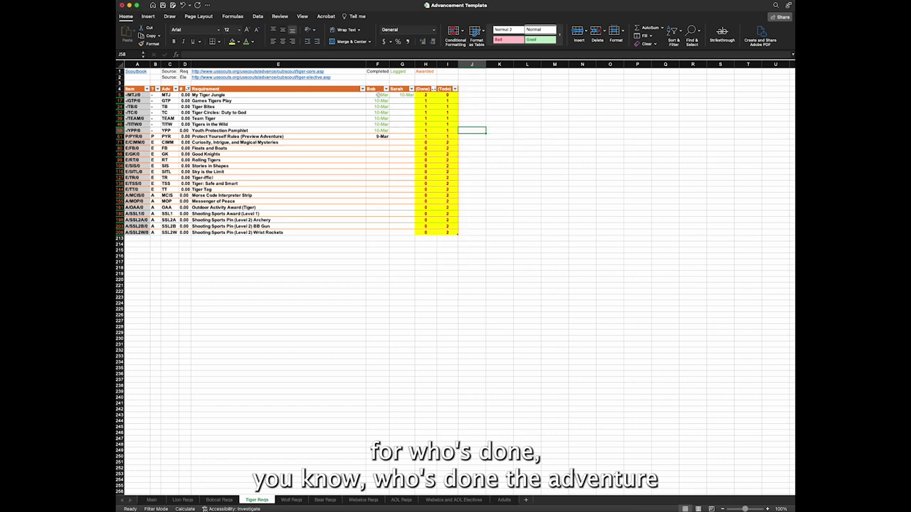
# Step: Review the sorted completion dates and Todo counts, then clear the # filter
pyautogui.moveTo(382, 94); pyautogui.dragTo(388, 130)
pyautogui.moveTo(382, 146); pyautogui.dragTo(409, 225)
pyautogui.click(447, 153)
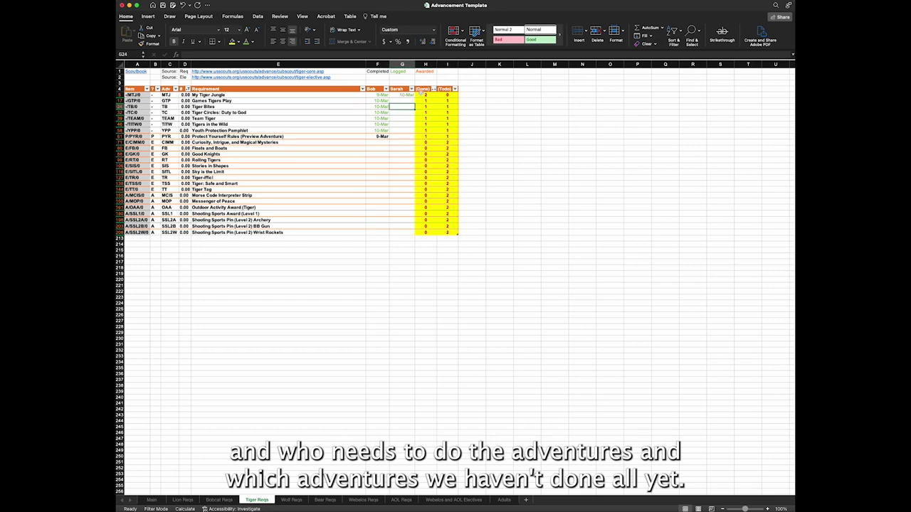
pyautogui.click(185, 113)
pyautogui.click(187, 88)
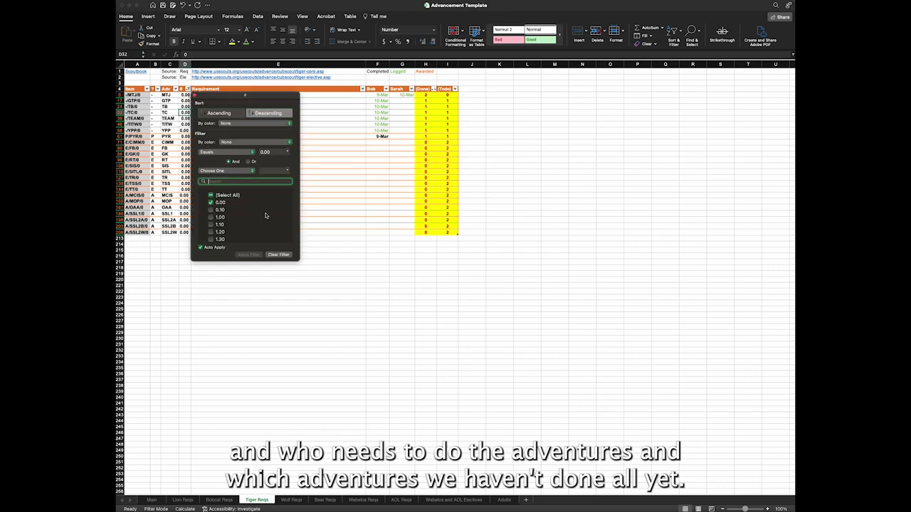
pyautogui.click(281, 254)
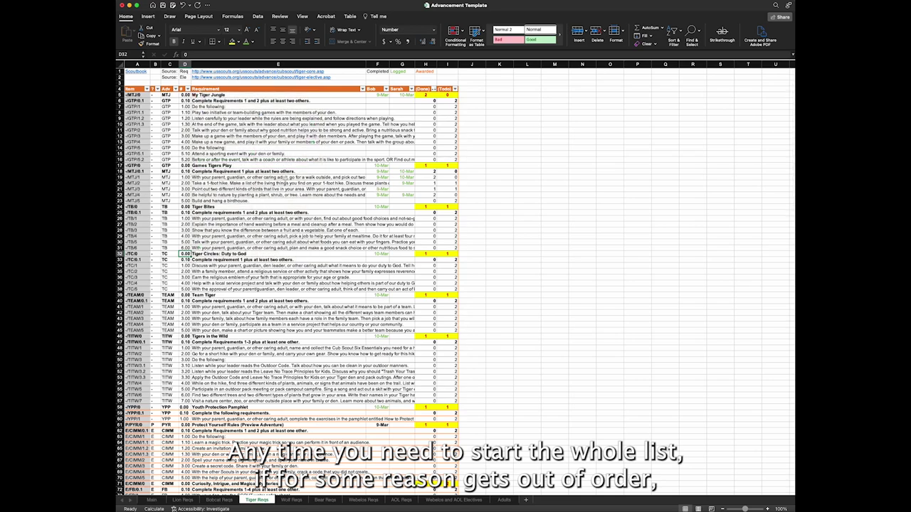
# Step: Sort all Tiger requirement rows by the Requirement text
pyautogui.click(341, 178)
pyautogui.click(362, 89)
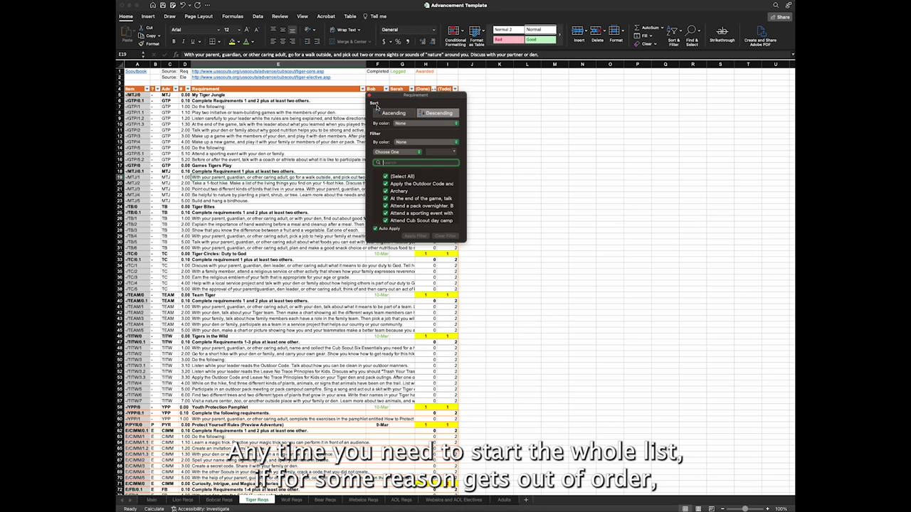
pyautogui.click(377, 108)
pyautogui.click(299, 202)
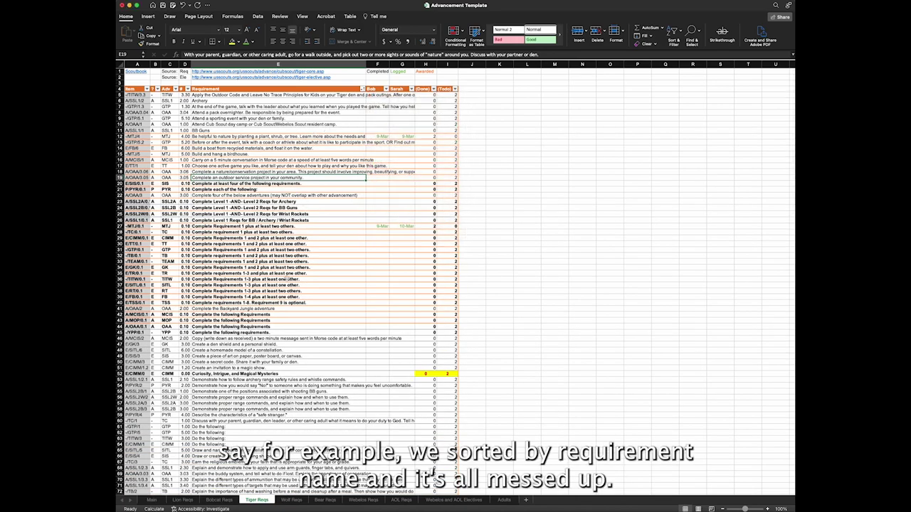
pyautogui.scroll(-10, 289, 276)
pyautogui.scroll(10, 289, 273)
# Step: Sort the Item column ascending so Games Tigers Play leads again
pyautogui.click(278, 147)
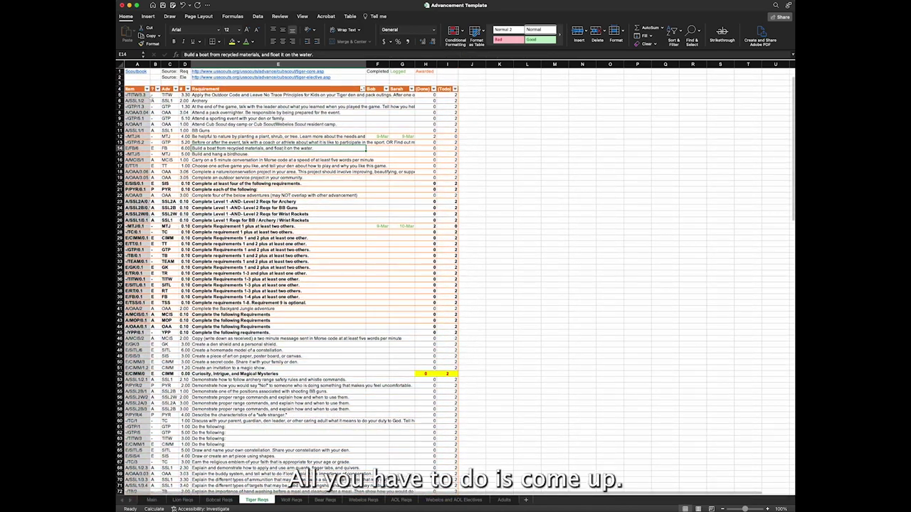
pyautogui.click(145, 88)
pyautogui.click(162, 111)
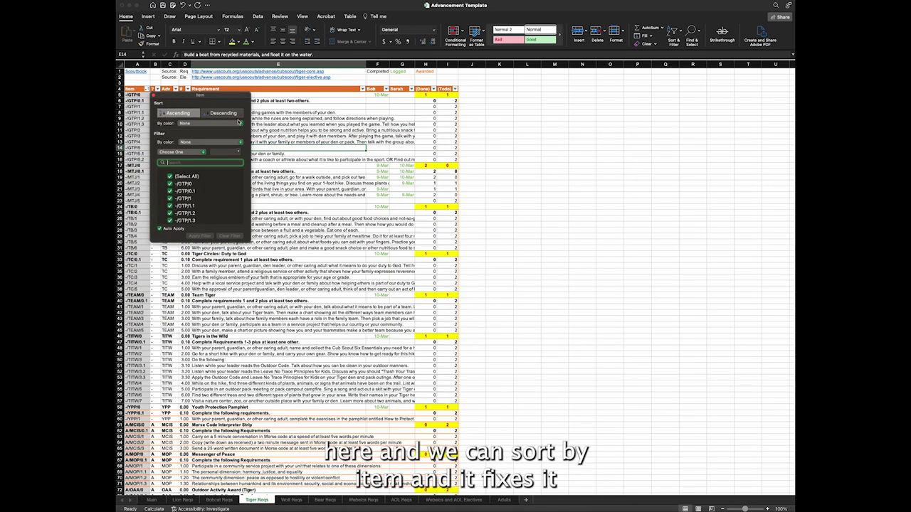
pyautogui.click(300, 131)
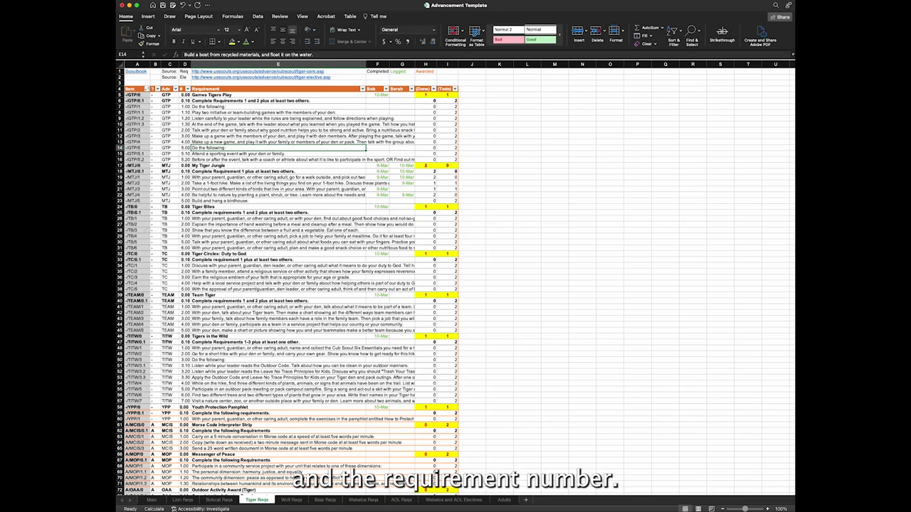
pyautogui.scroll(-10, 456, 285)
pyautogui.scroll(10, 455, 284)
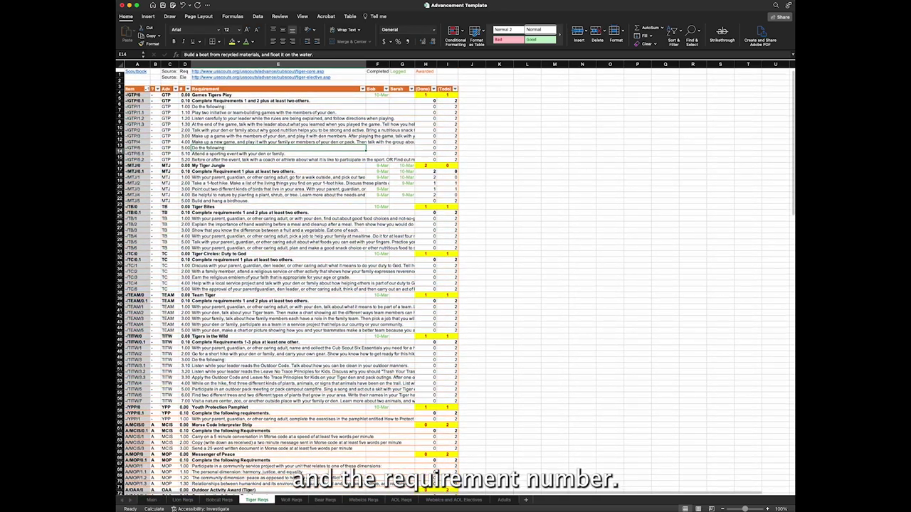
pyautogui.click(356, 228)
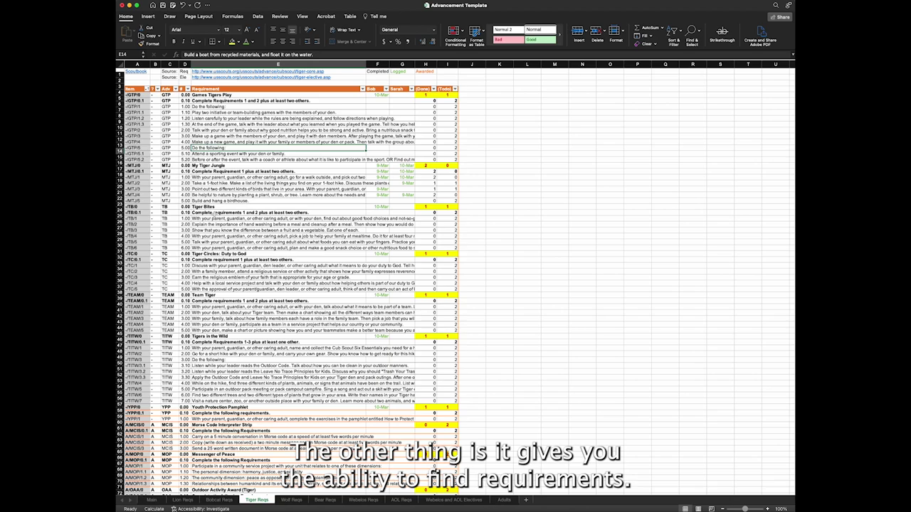
# Step: Delete all sample dates in the Scout 1 and Scout 2 columns (F:G) of Bear Reqs
pyautogui.click(217, 212)
pyautogui.click(217, 190)
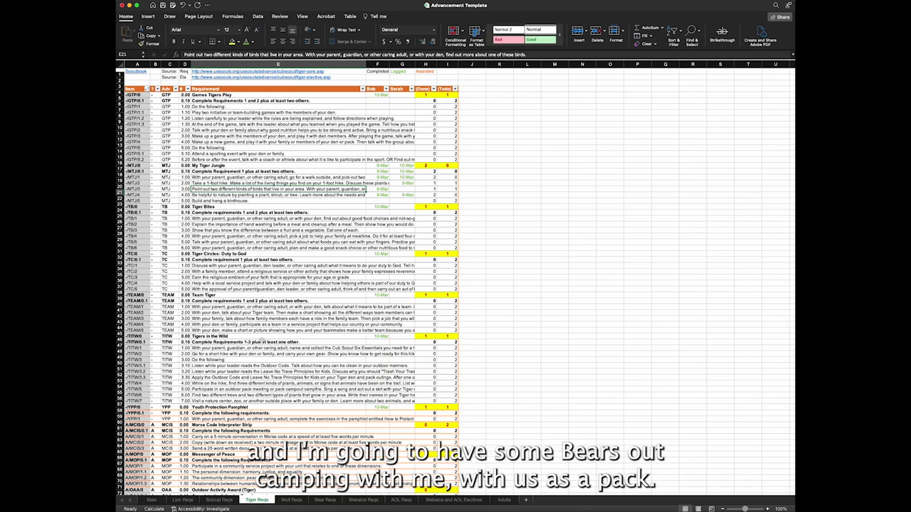
pyautogui.click(326, 500)
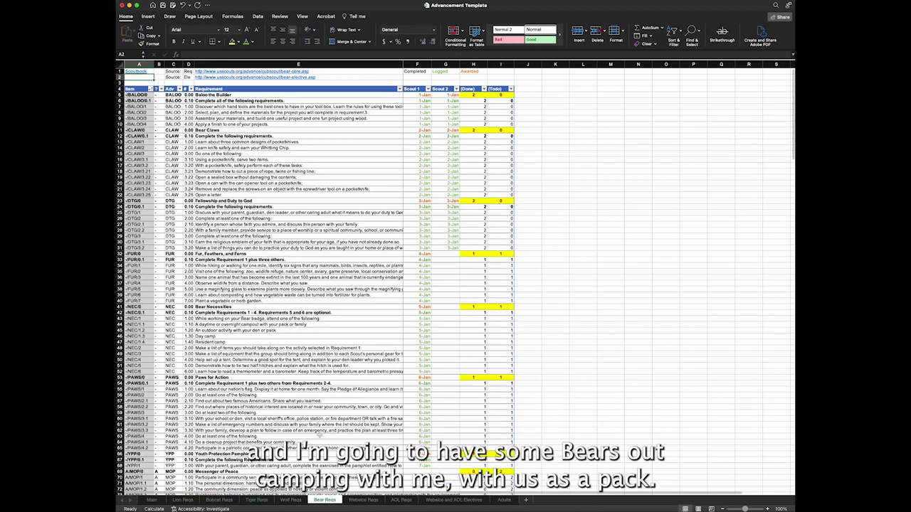
pyautogui.click(268, 206)
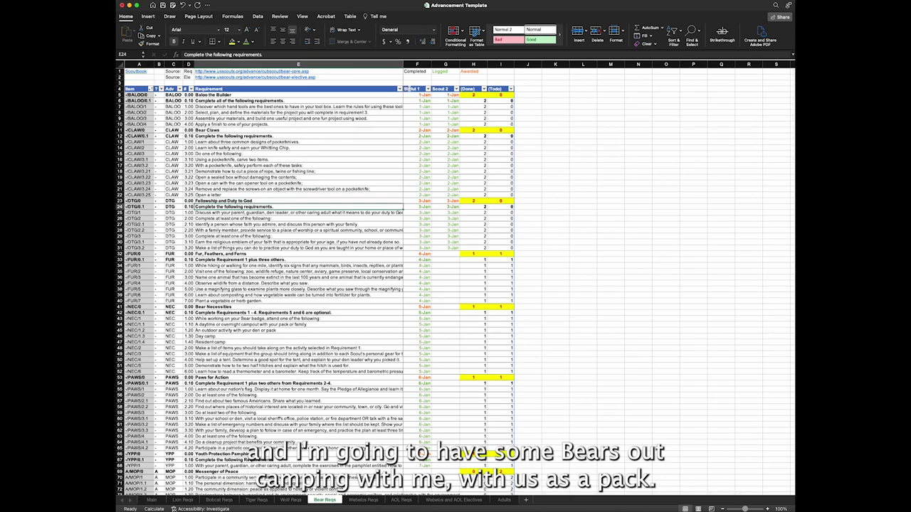
pyautogui.moveTo(411, 86); pyautogui.dragTo(441, 86)
pyautogui.press('Delete')
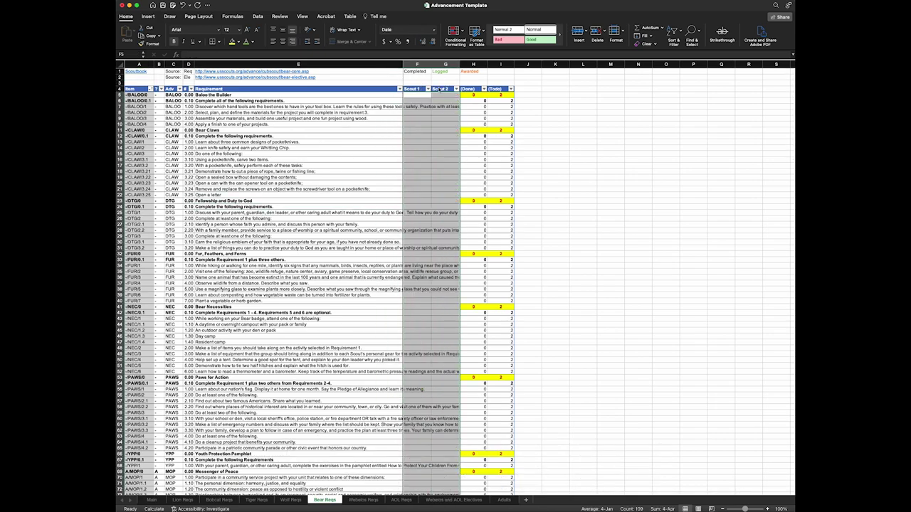
pyautogui.click(284, 153)
pyautogui.click(280, 119)
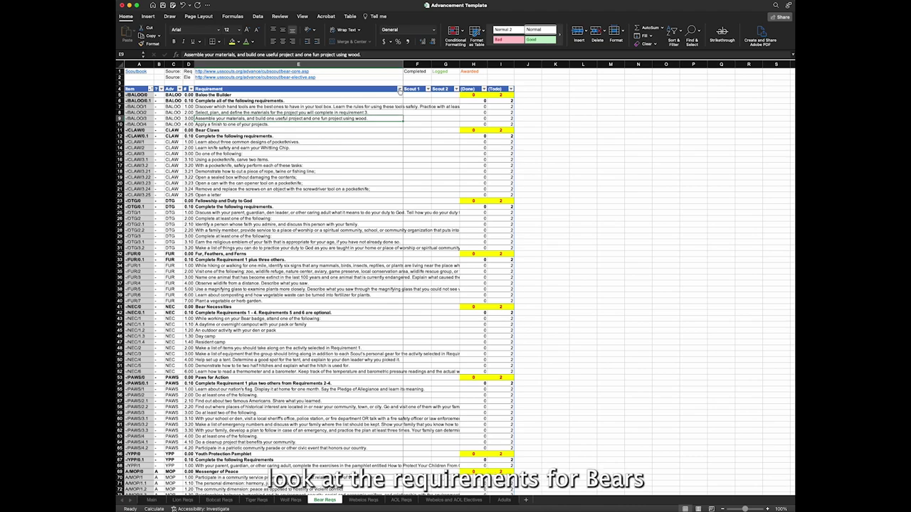
# Step: Filter the Bear Reqs Requirement column by 'camp' to show only camping requirements
pyautogui.click(399, 89)
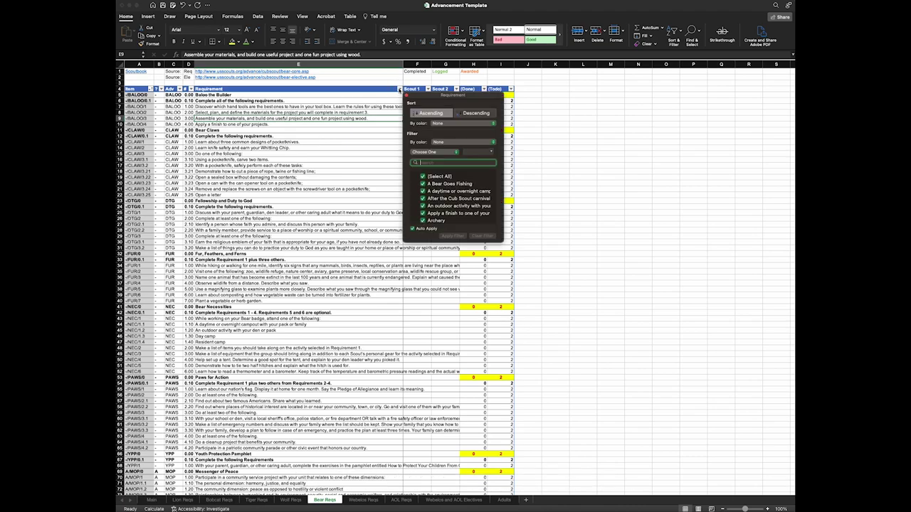
pyautogui.write('ca')
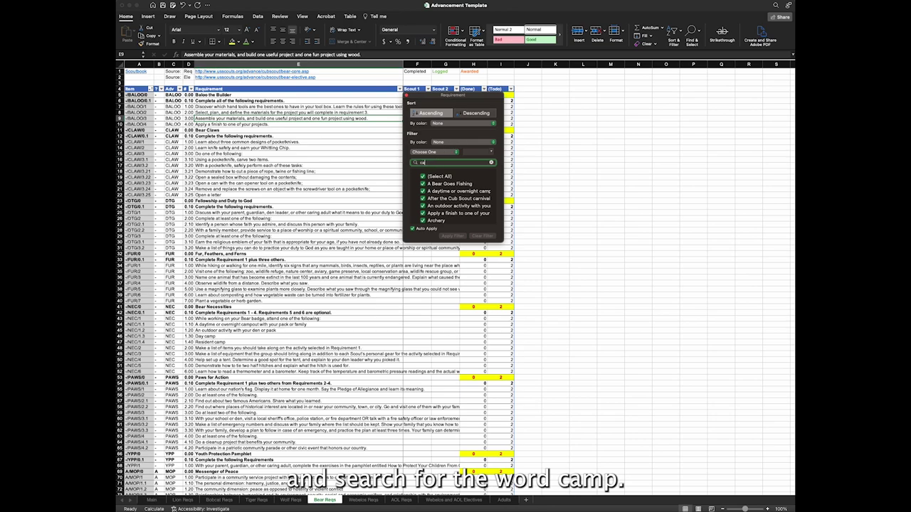
pyautogui.write('mp')
pyautogui.click(288, 177)
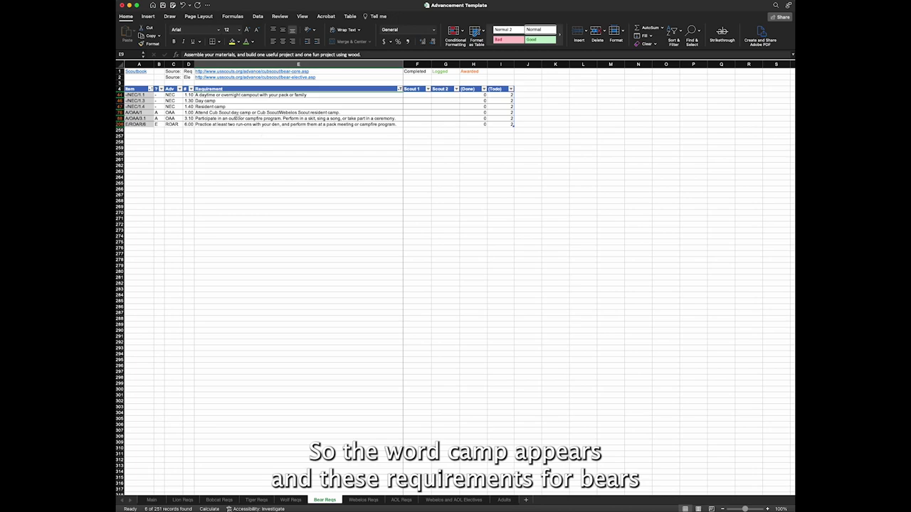
pyautogui.moveTo(218, 94); pyautogui.dragTo(222, 125)
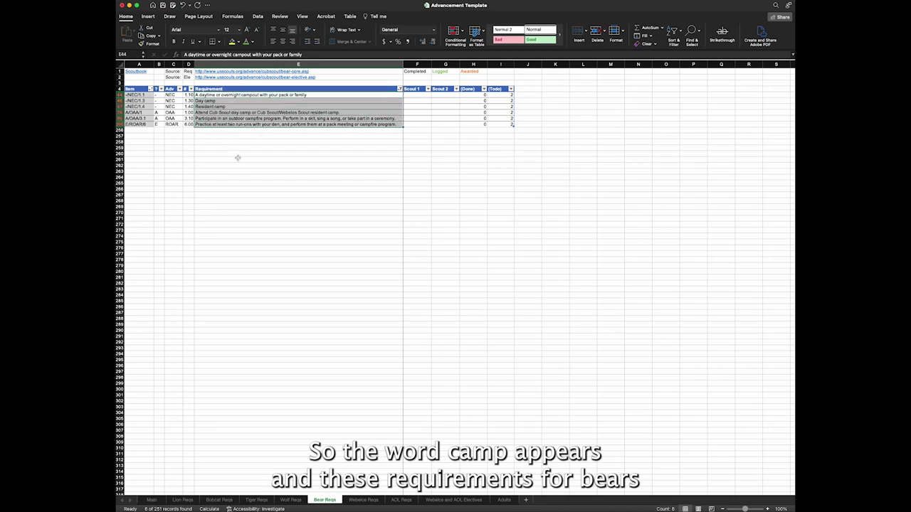
pyautogui.click(238, 158)
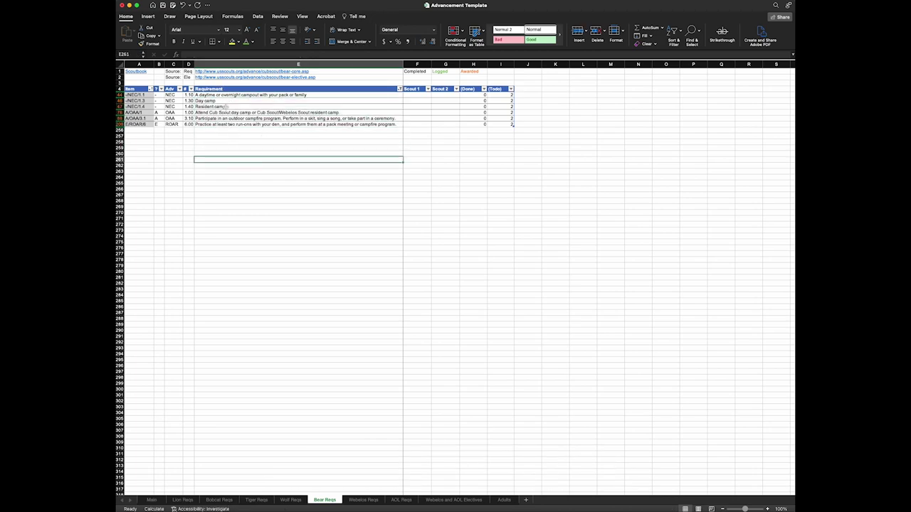
# Step: Review the six camp requirements, including three Bear Necessities ones, and their Scout 1 cells
pyautogui.click(176, 95)
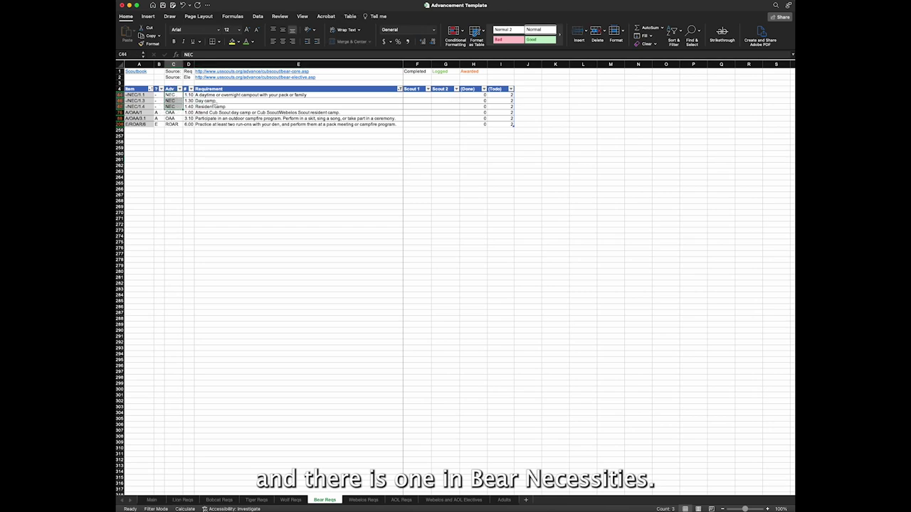
pyautogui.moveTo(214, 94); pyautogui.dragTo(171, 118)
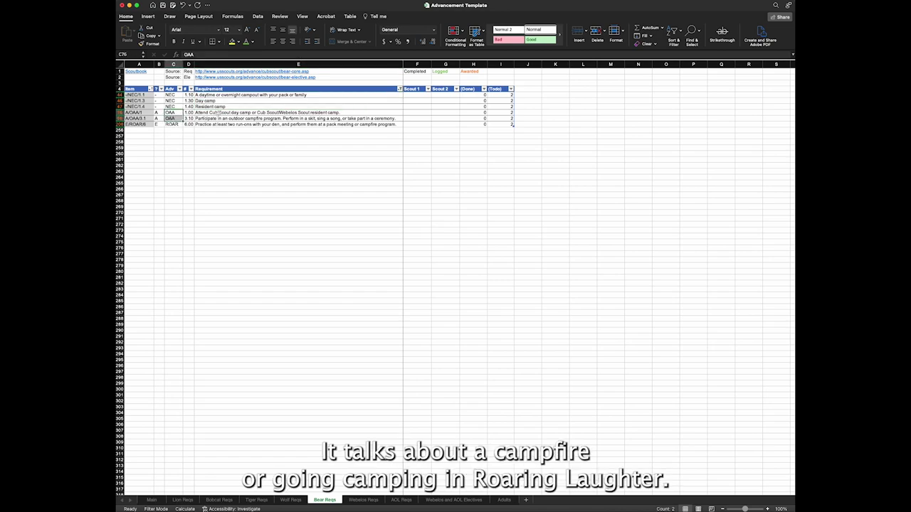
pyautogui.click(223, 118)
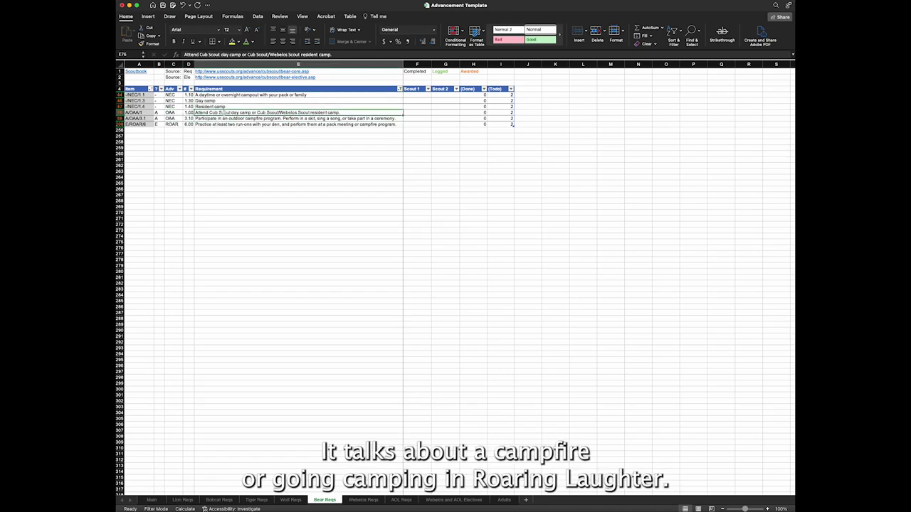
pyautogui.click(172, 125)
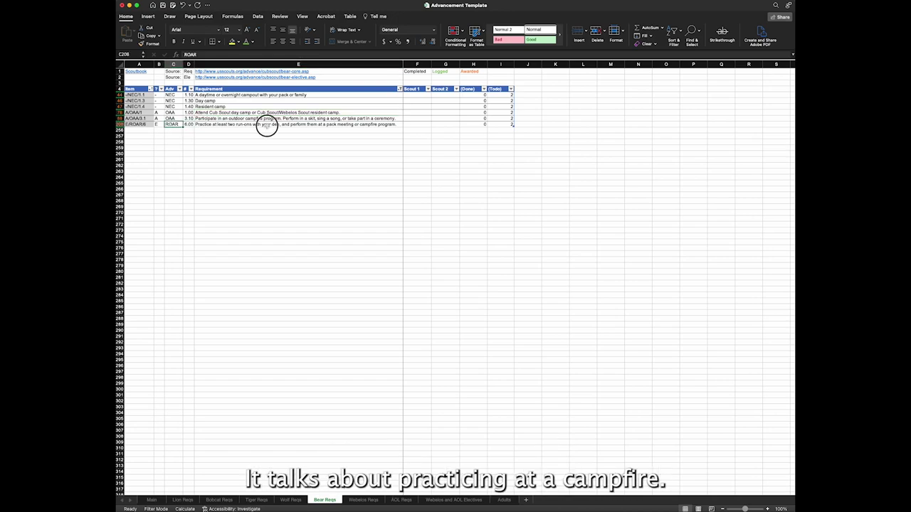
pyautogui.click(270, 125)
pyautogui.click(338, 159)
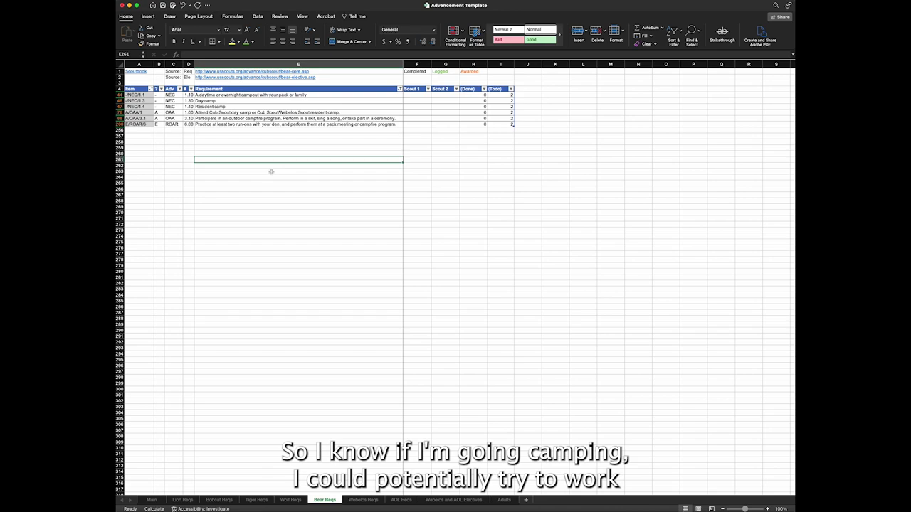
pyautogui.moveTo(229, 94); pyautogui.dragTo(235, 124)
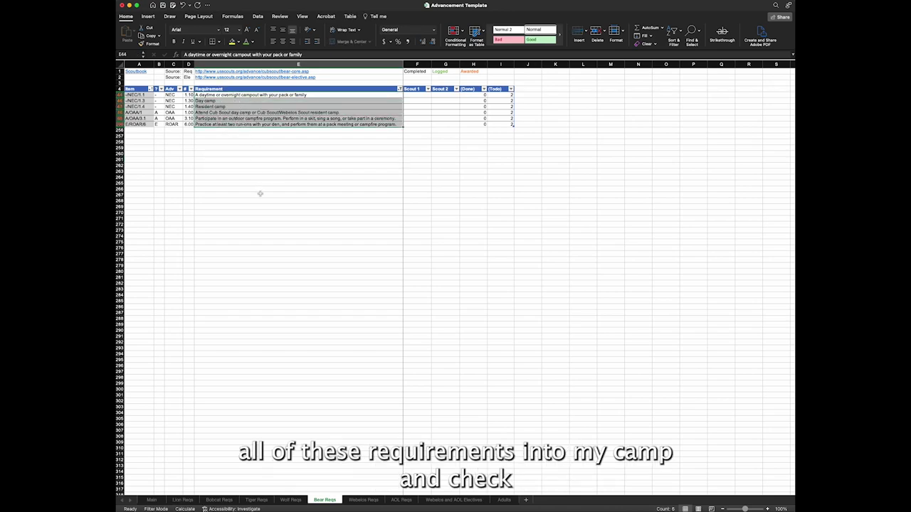
pyautogui.moveTo(417, 94); pyautogui.dragTo(417, 125)
pyautogui.click(341, 164)
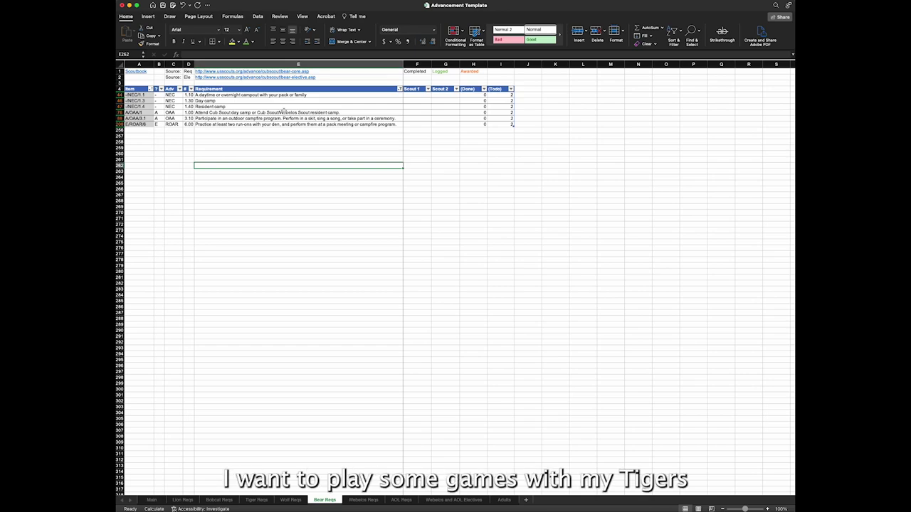
pyautogui.click(346, 202)
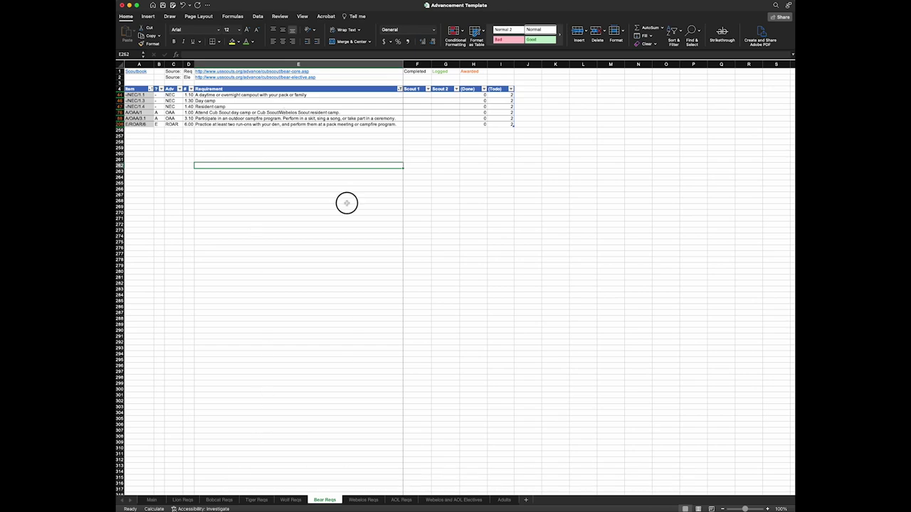
# Step: Clear the Requirement filter on Bear Reqs and move to the Tiger Reqs sheet
pyautogui.click(399, 89)
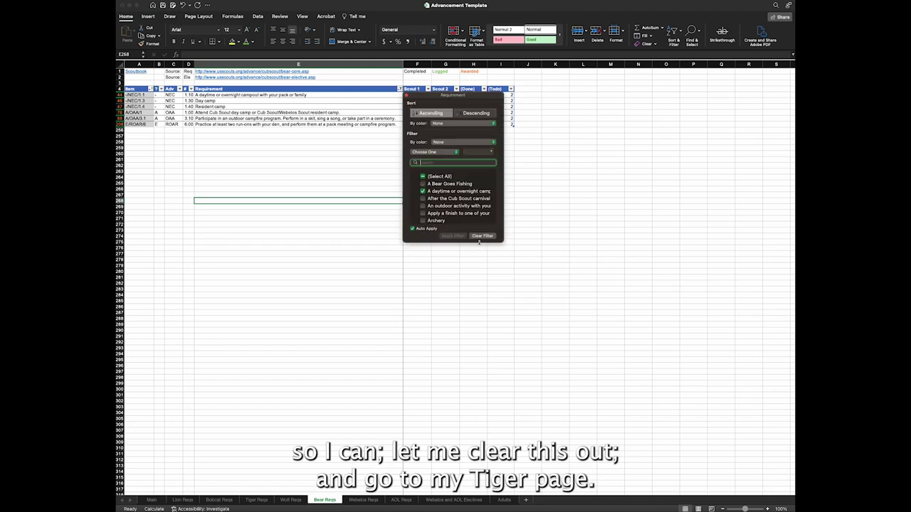
pyautogui.click(479, 236)
pyautogui.click(257, 501)
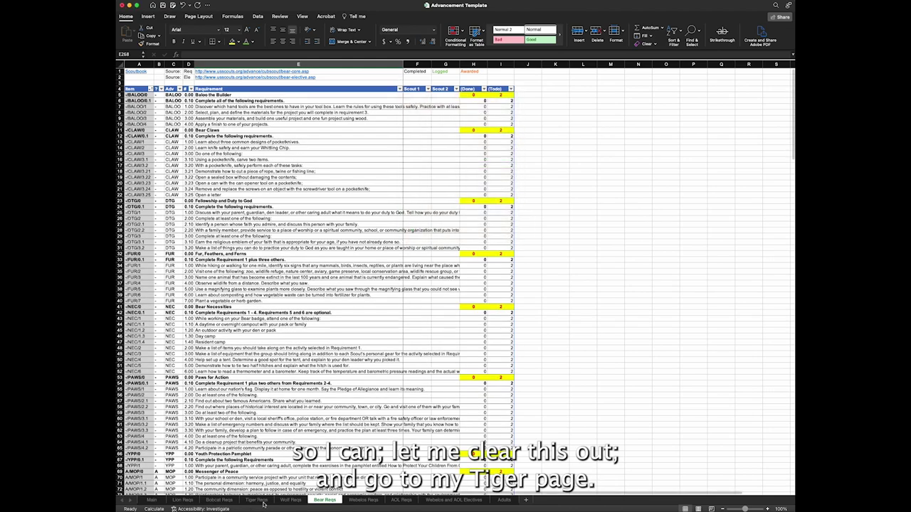
pyautogui.click(258, 500)
# Step: Filter the Tiger Reqs Requirement column to entries containing 'game'
pyautogui.click(349, 124)
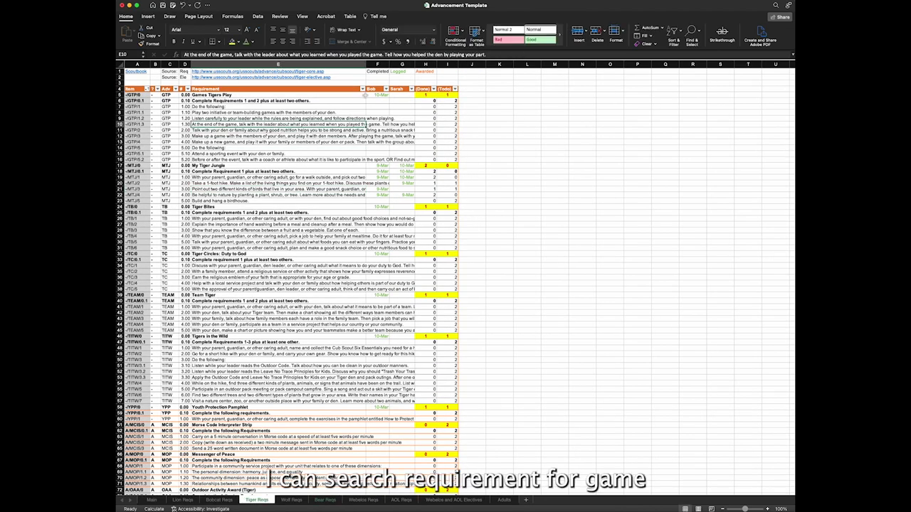
pyautogui.click(362, 89)
pyautogui.write('game')
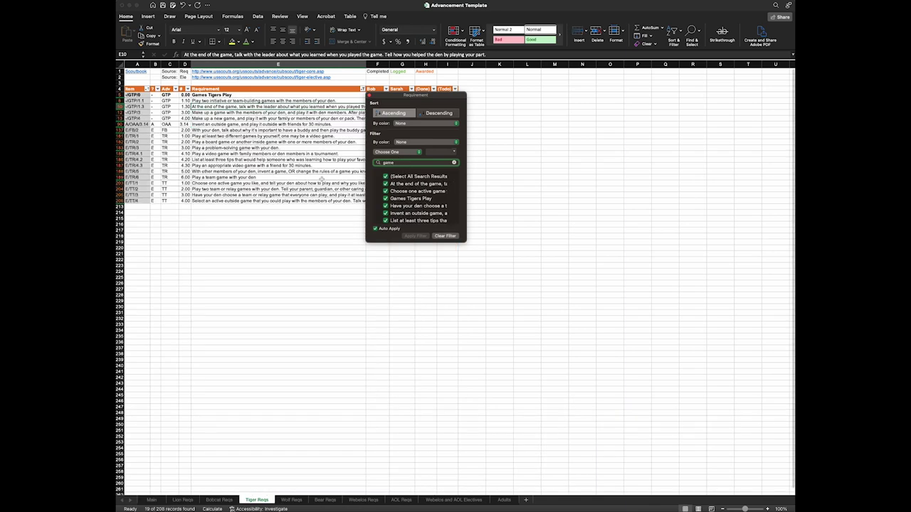
pyautogui.press('Return')
# Step: Review the filtered game requirements, such as team or relay, invent-a-game and buddy games
pyautogui.moveTo(238, 101); pyautogui.dragTo(246, 202)
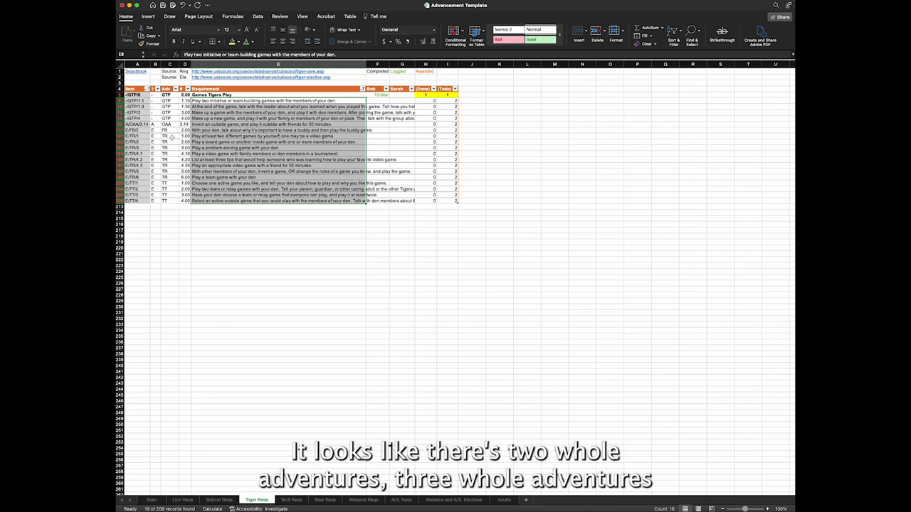
pyautogui.click(171, 106)
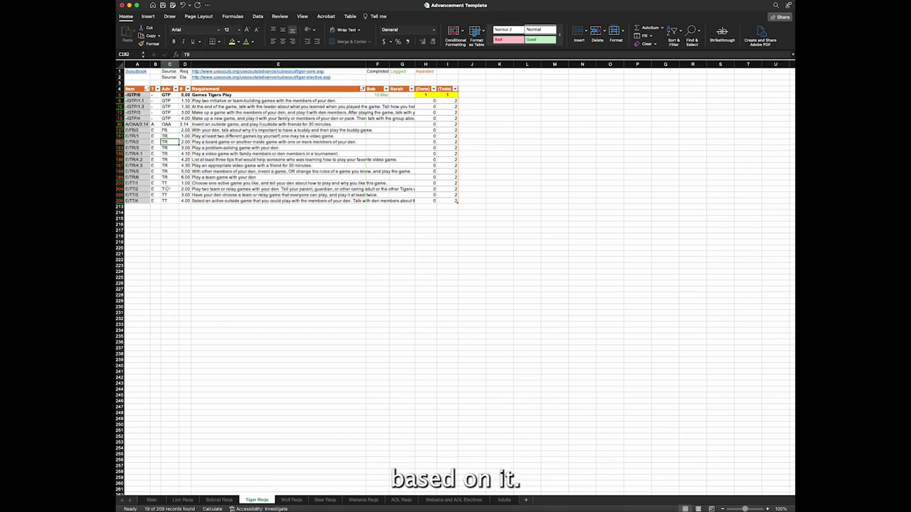
pyautogui.click(234, 189)
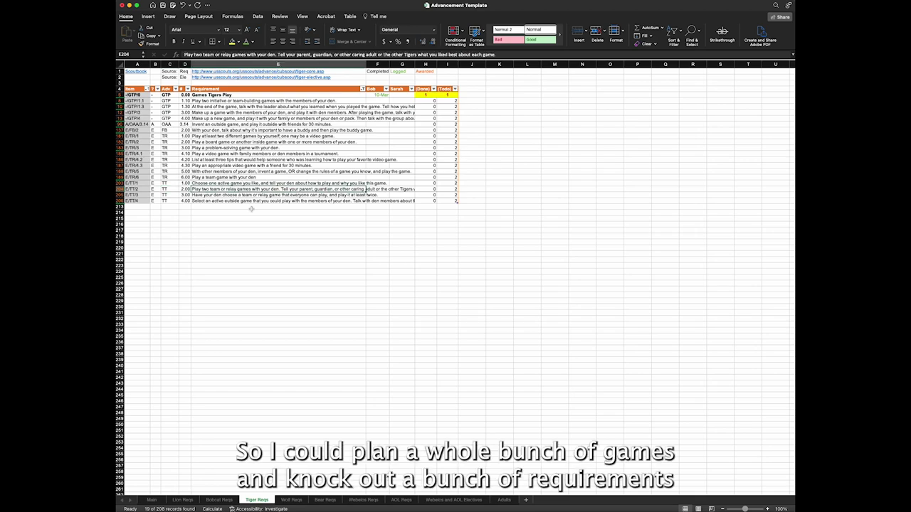
pyautogui.moveTo(373, 94)
pyautogui.mouseDown()
pyautogui.moveTo(377, 171)
pyautogui.moveTo(372, 94)
pyautogui.mouseUp()
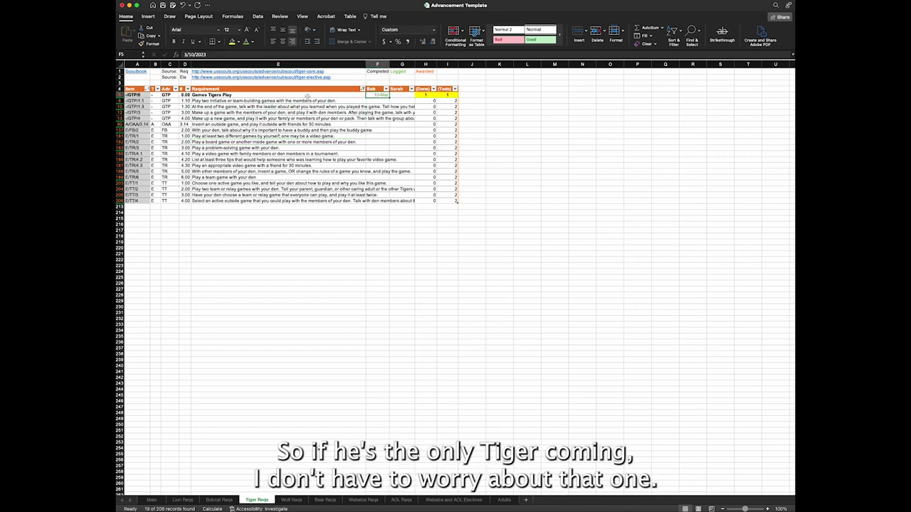
pyautogui.moveTo(307, 96); pyautogui.dragTo(306, 121)
pyautogui.click(366, 171)
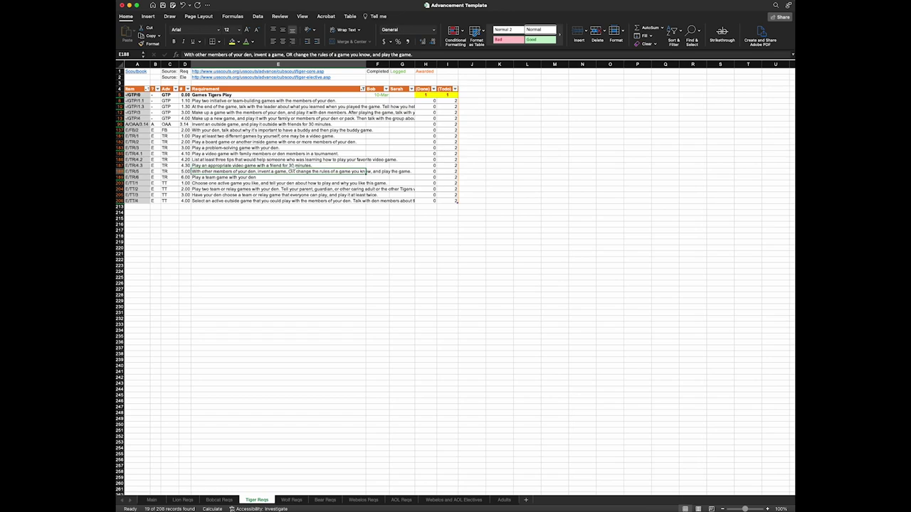
pyautogui.click(282, 133)
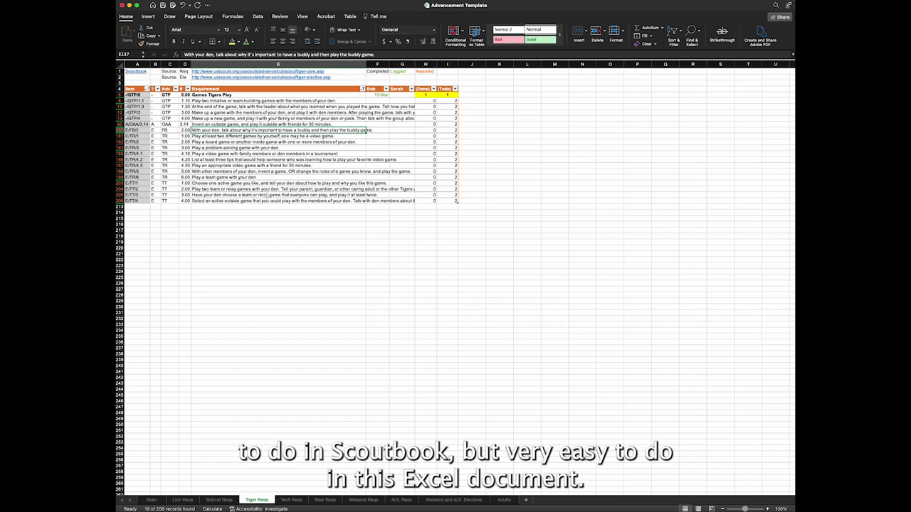
# Step: On the Main sheet, look over the Webelos and Wolf dens' event tracking columns
pyautogui.click(152, 500)
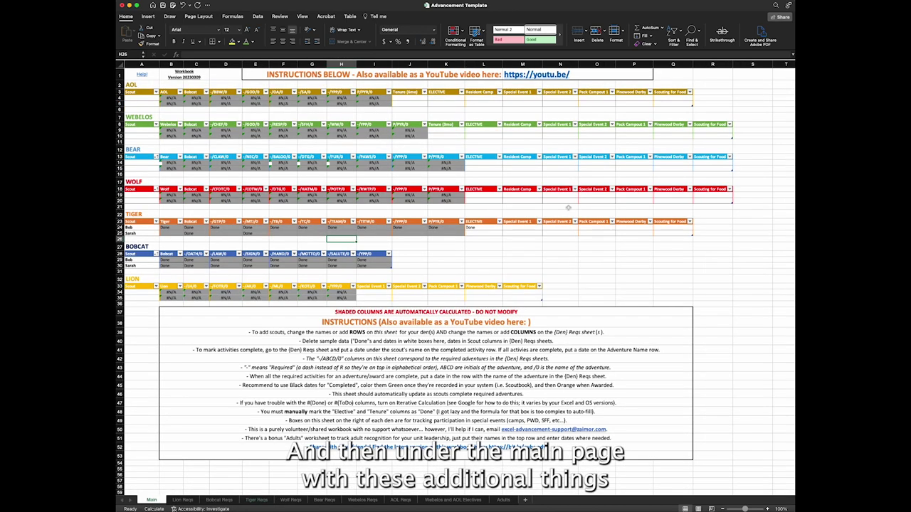
pyautogui.click(445, 126)
pyautogui.click(520, 132)
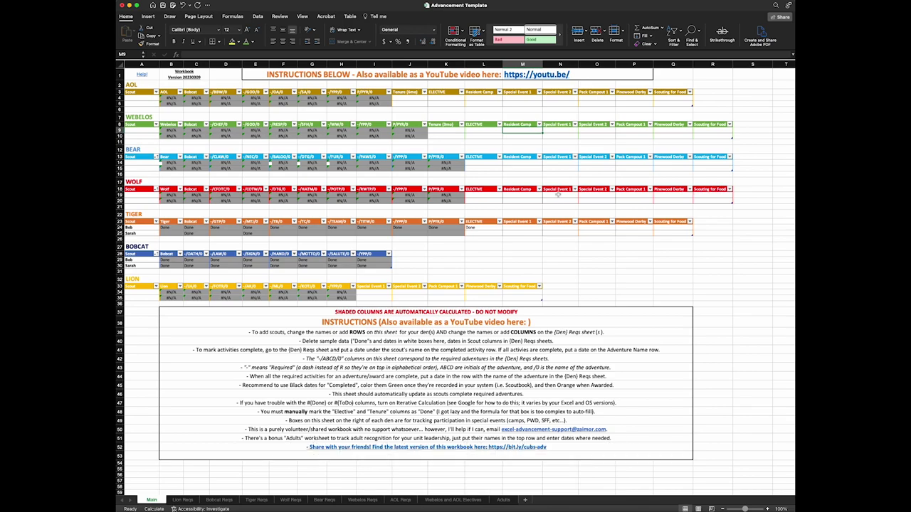
pyautogui.click(504, 196)
pyautogui.moveTo(503, 196); pyautogui.dragTo(705, 200)
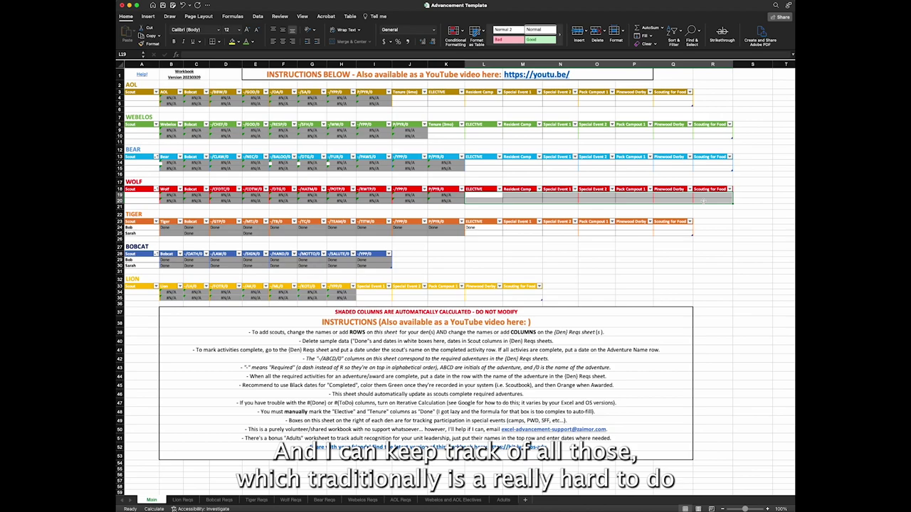
pyautogui.click(703, 201)
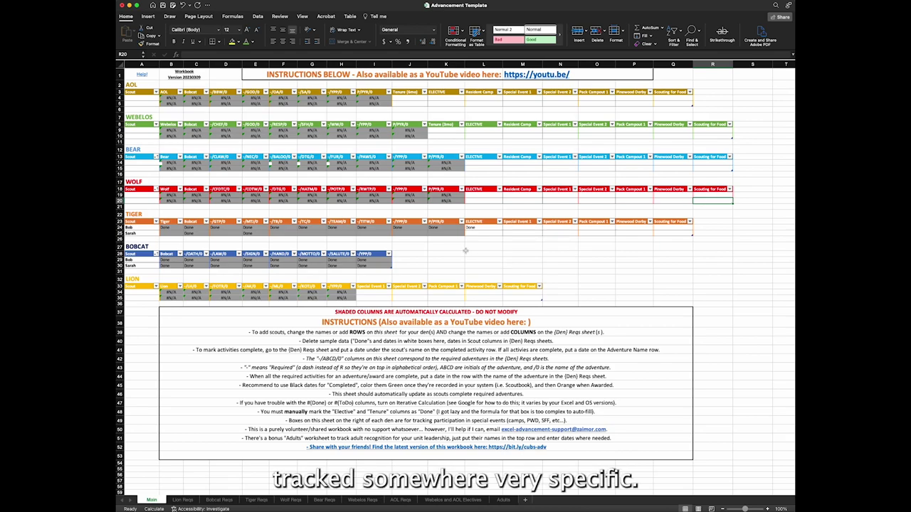
# Step: On the Adults sheet, review the Venture Leader training, American Legion requirements, Anniversary Date row and COR column
pyautogui.click(503, 500)
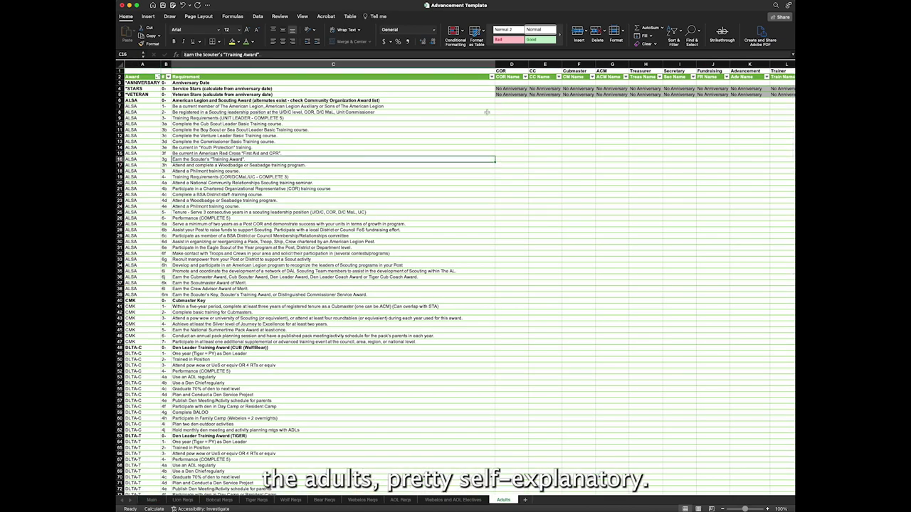
pyautogui.click(384, 135)
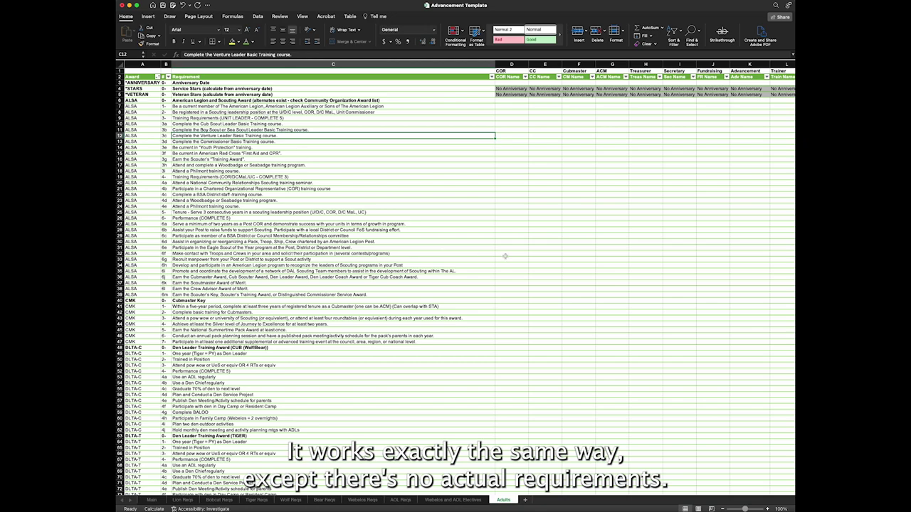
pyautogui.click(152, 499)
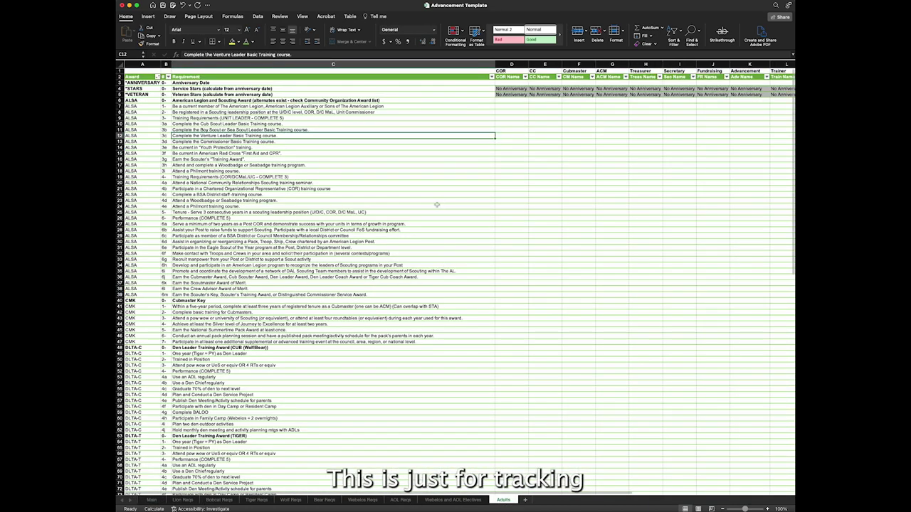
pyautogui.click(425, 107)
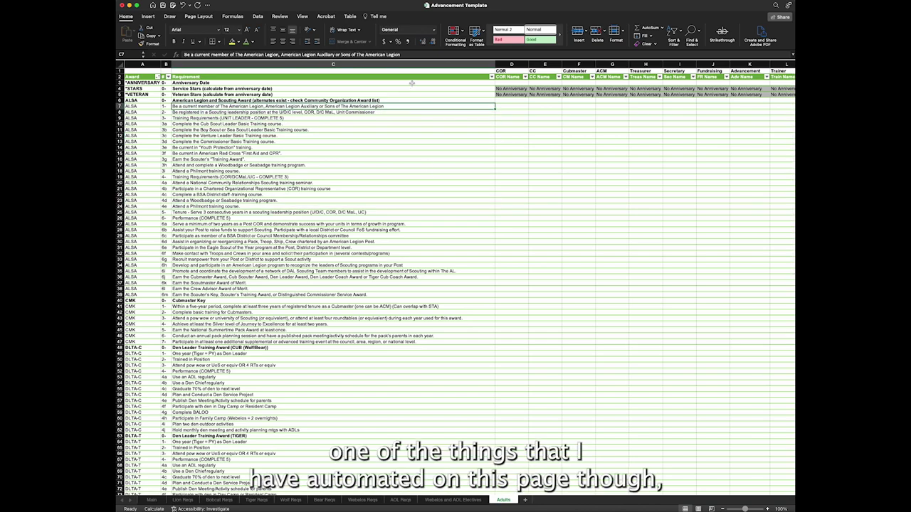
pyautogui.click(411, 83)
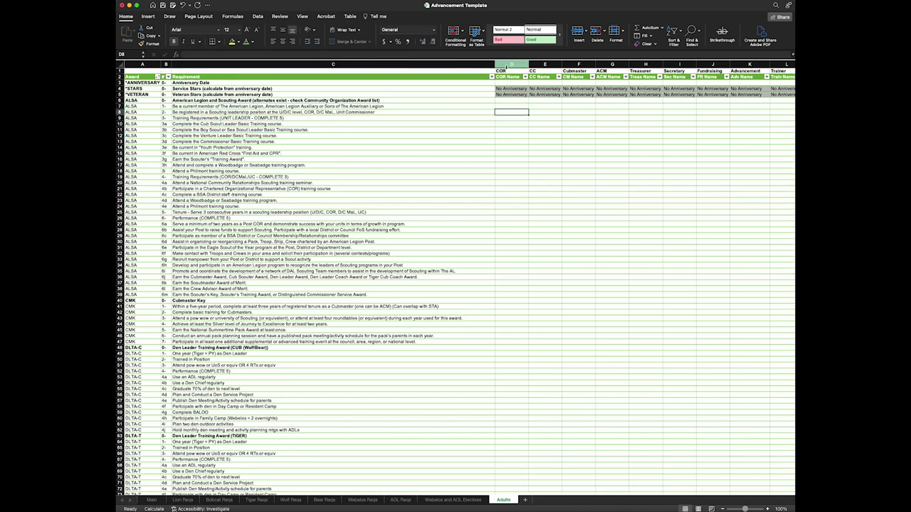
pyautogui.click(509, 70)
pyautogui.hscroll(2, 526, 99)
# Step: Type the assistant cubmaster's first name into the ACM Name cell G2
pyautogui.hscroll(4, 544, 102)
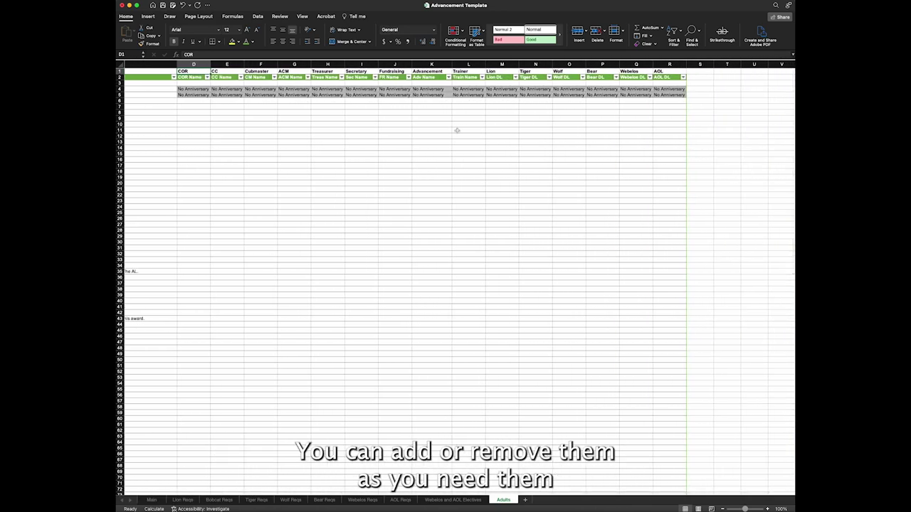
pyautogui.click(316, 176)
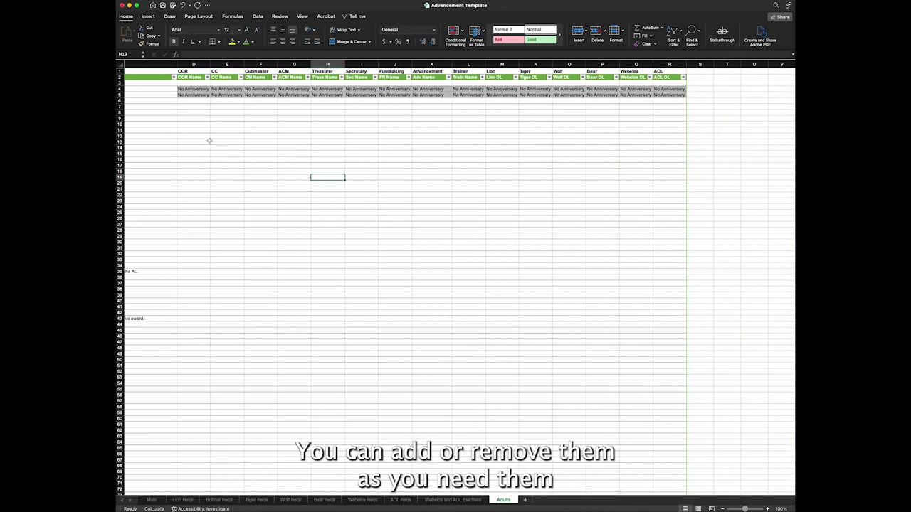
pyautogui.click(194, 77)
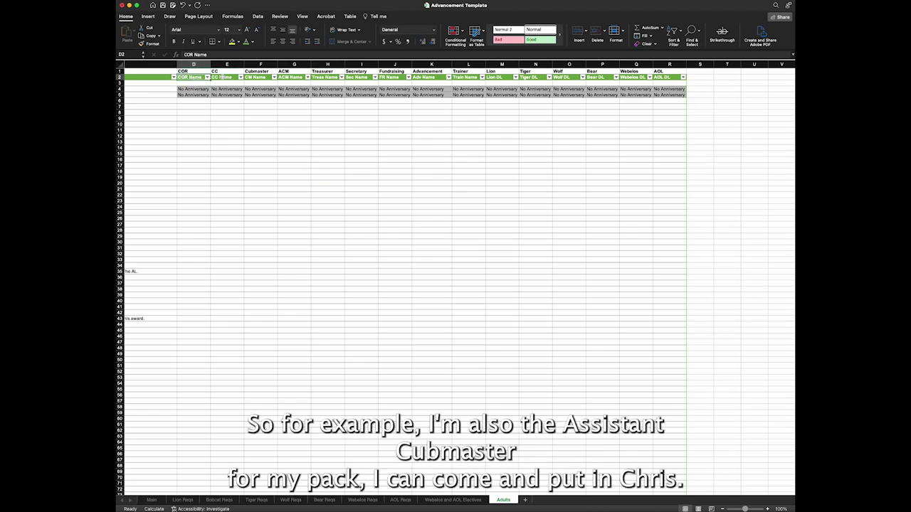
pyautogui.click(296, 77)
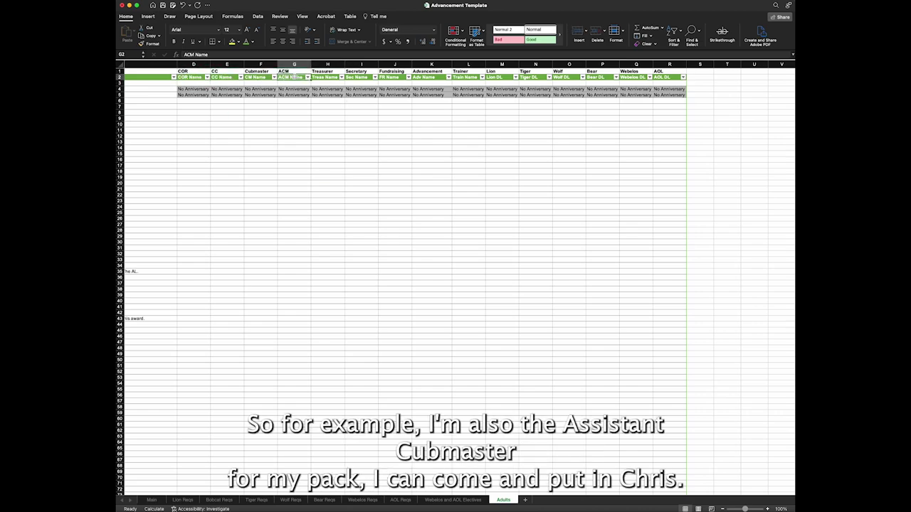
pyautogui.write('C')
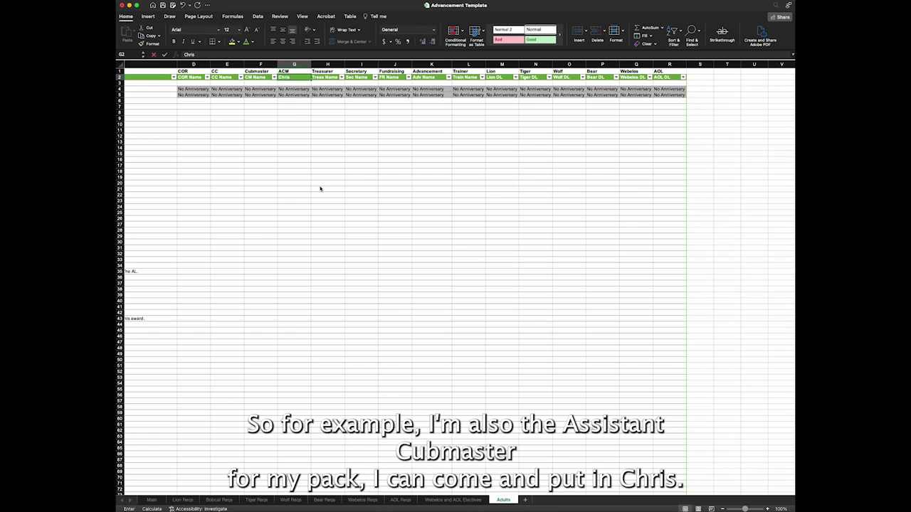
pyautogui.write('hris')
pyautogui.press('Return')
pyautogui.hscroll(-5, 322, 188)
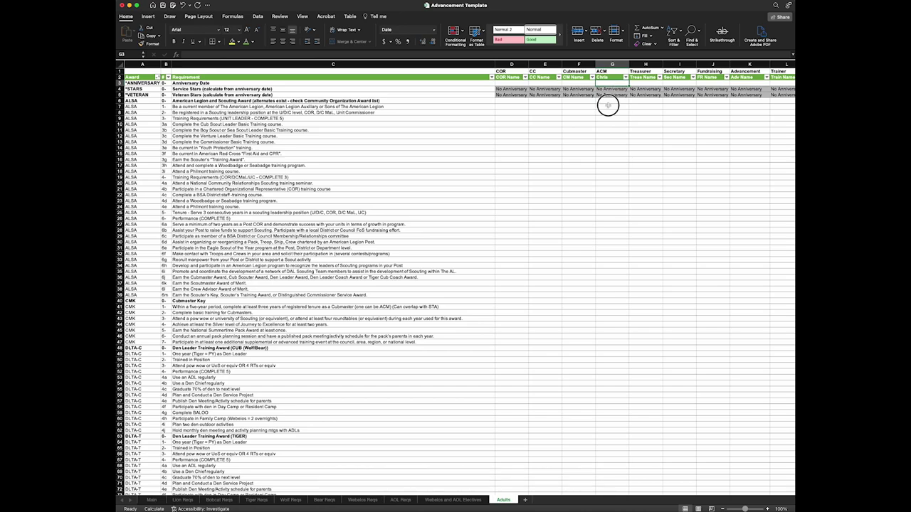
# Step: Enter 10/1/2019 as the ACM anniversary date in G3 and check the G4 service stars formula
pyautogui.click(610, 64)
pyautogui.click(612, 83)
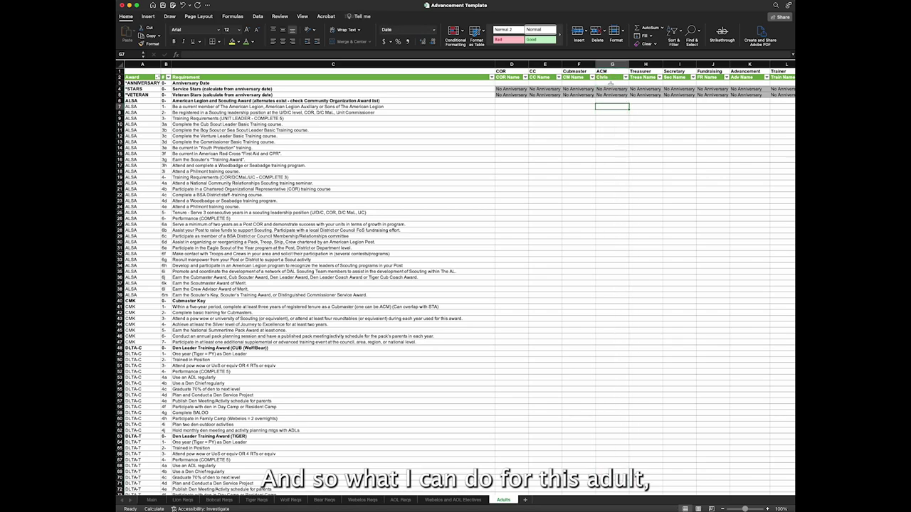
pyautogui.click(188, 83)
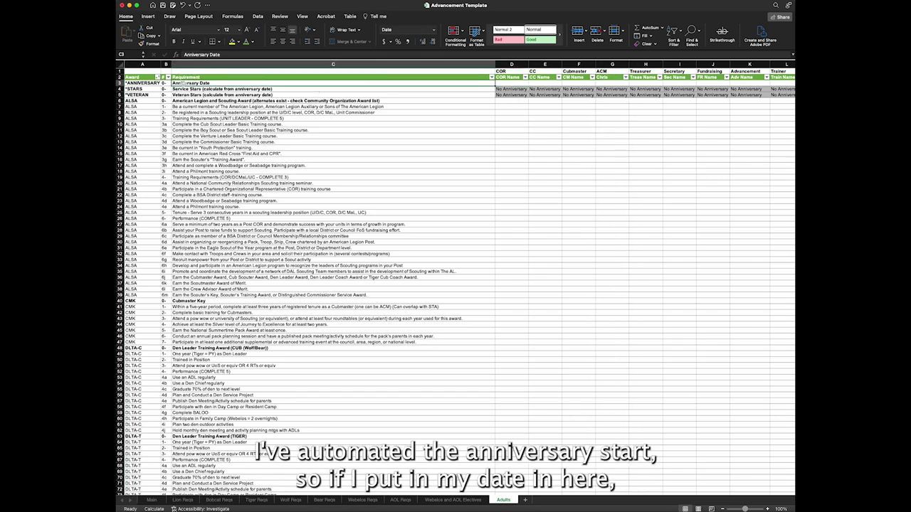
pyautogui.click(606, 83)
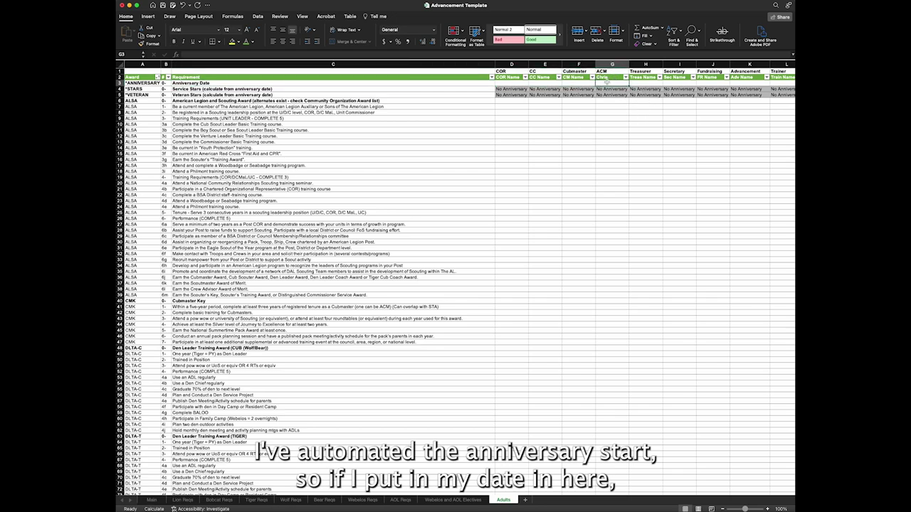
pyautogui.write('10/1')
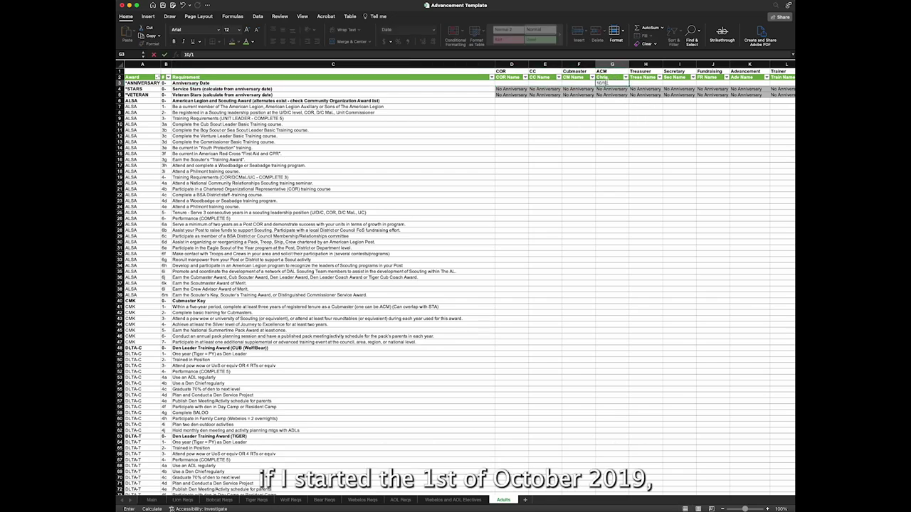
pyautogui.write('/2019')
pyautogui.press('Return')
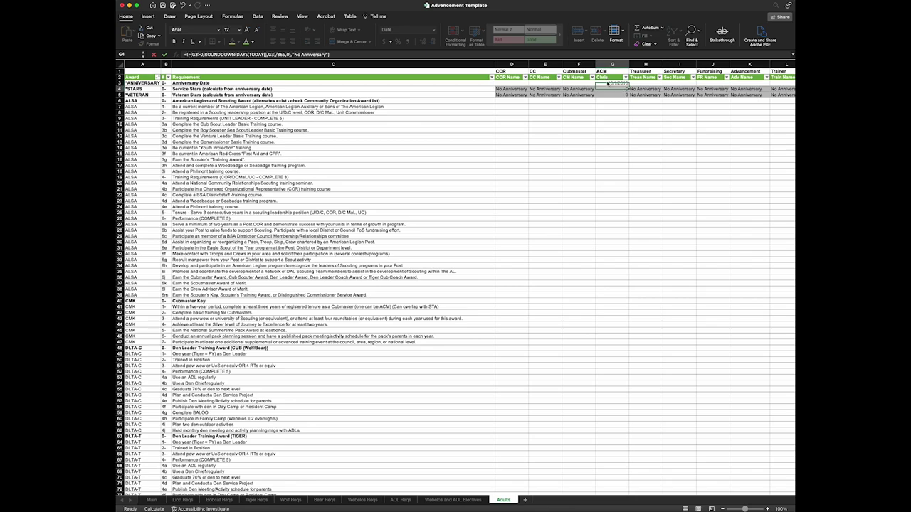
pyautogui.click(613, 122)
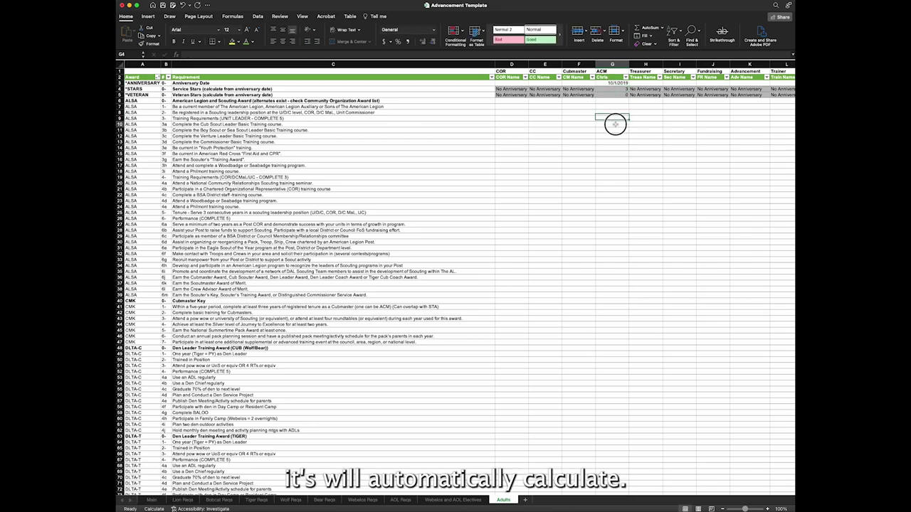
pyautogui.click(612, 88)
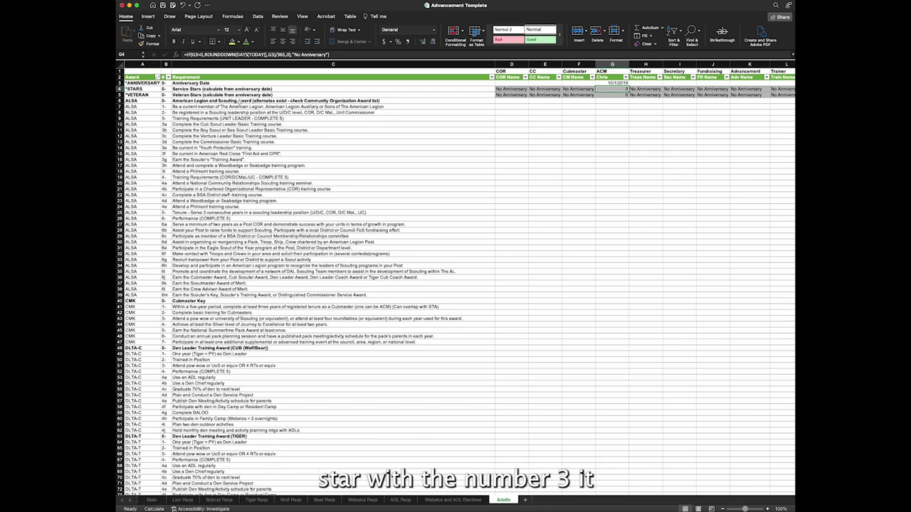
# Step: Change the G3 date to 10/1/2013 and check the G5 veteran stars formula
pyautogui.click(605, 83)
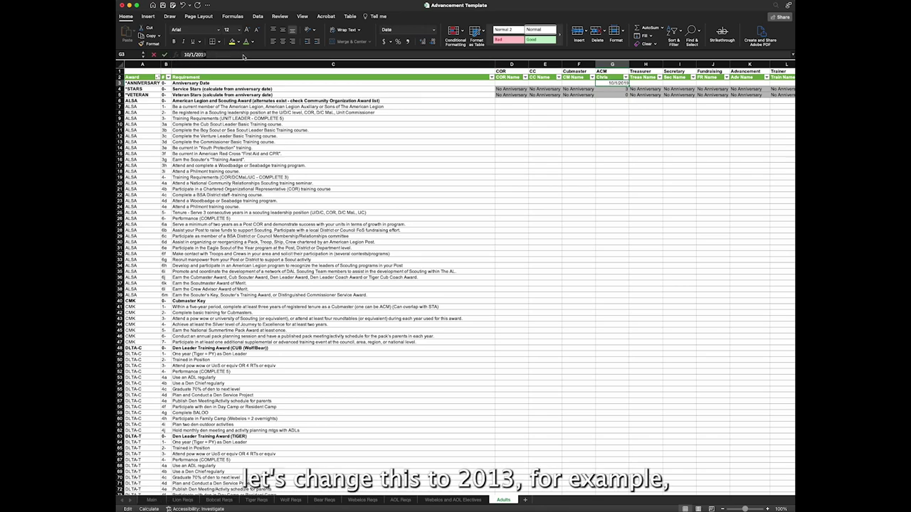
pyautogui.click(207, 54)
pyautogui.press('BackSpace')
pyautogui.write('3')
pyautogui.click(555, 183)
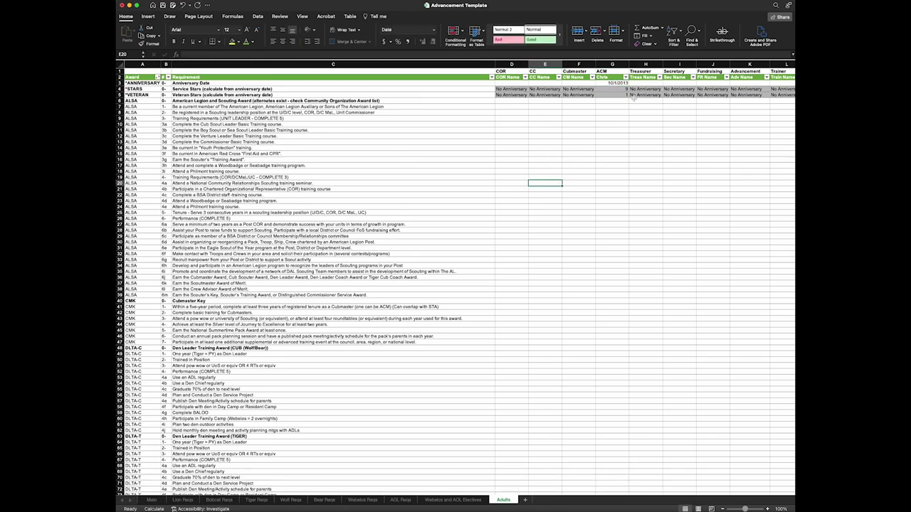
pyautogui.click(199, 94)
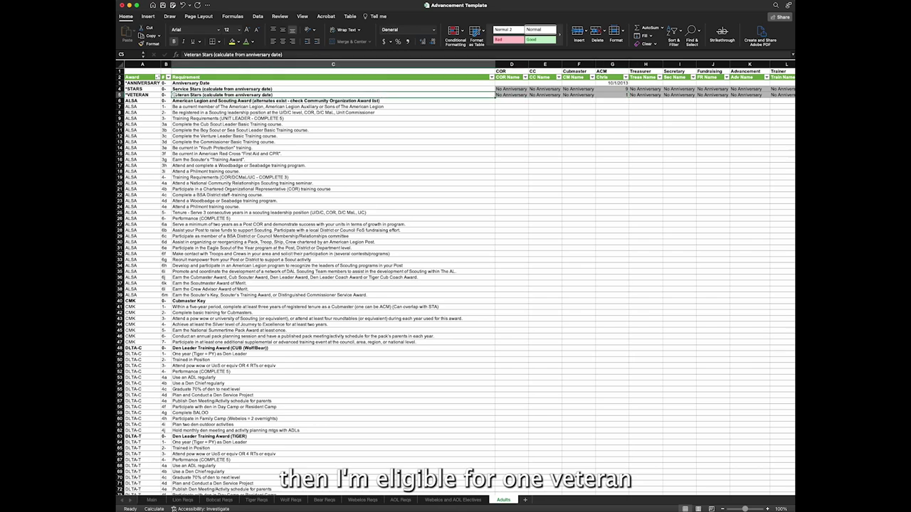
pyautogui.click(616, 94)
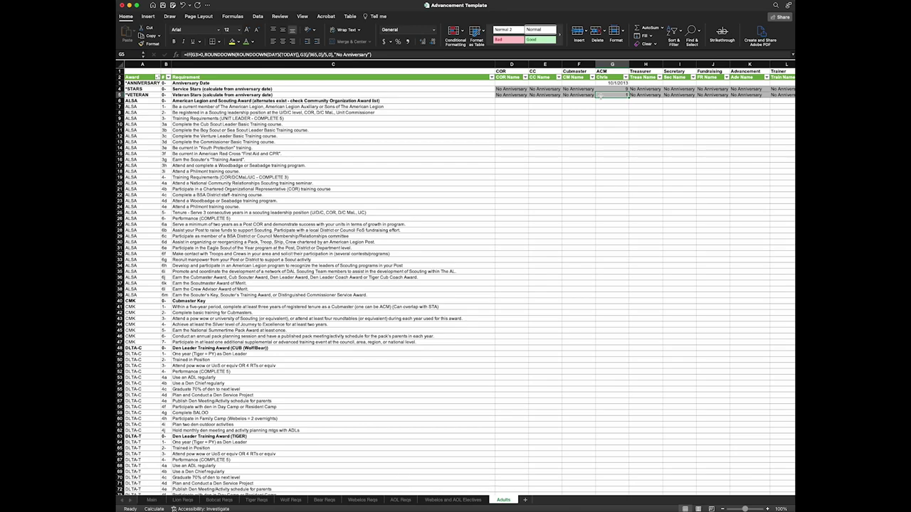
pyautogui.click(608, 131)
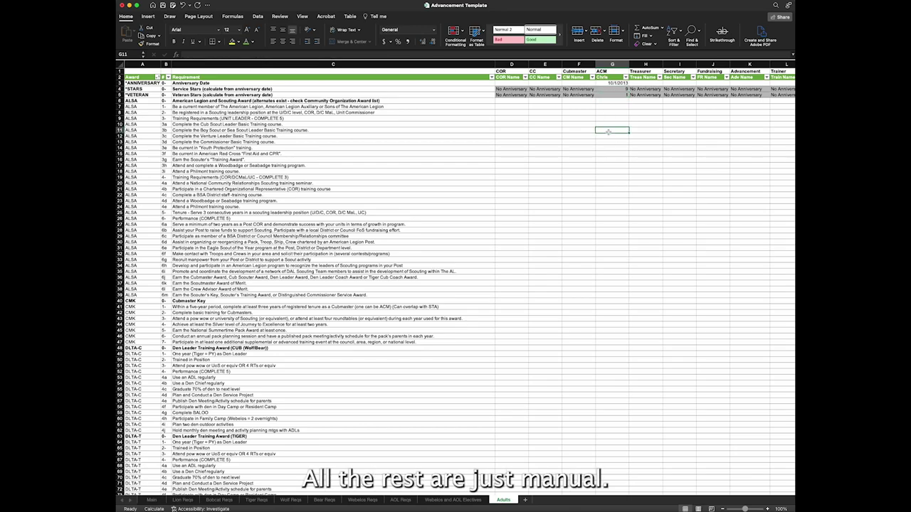
# Step: Scroll through the Adults requirements, such as Use an ADL regularly, then return to the Main sheet
pyautogui.click(603, 231)
pyautogui.scroll(-10, 604, 232)
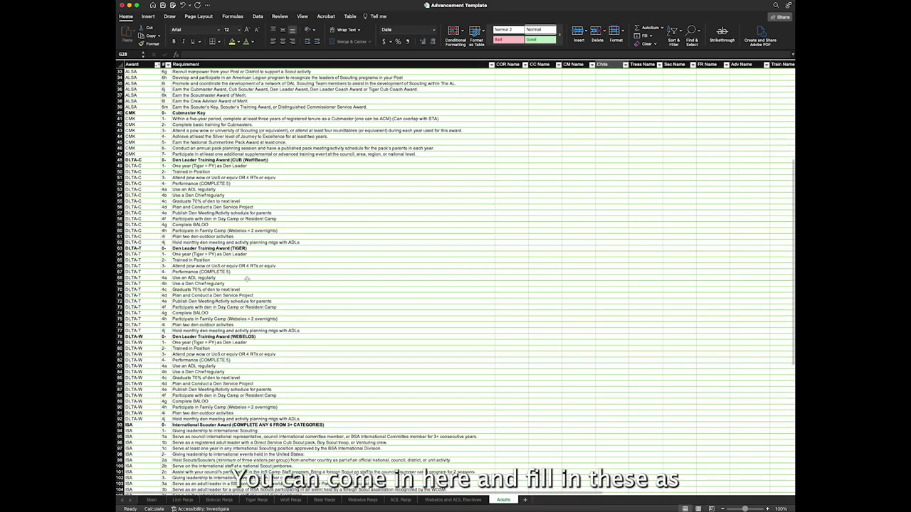
pyautogui.click(246, 279)
pyautogui.scroll(10, 634, 291)
pyautogui.scroll(-1, 630, 261)
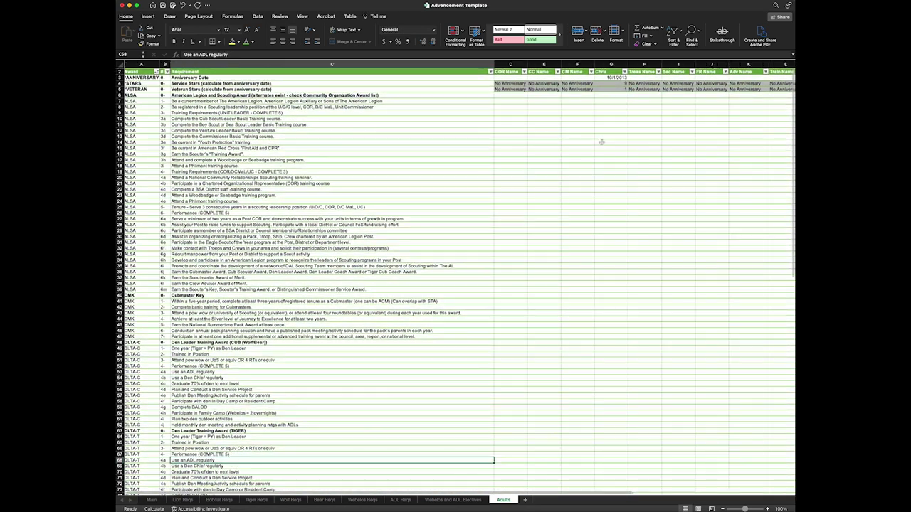
pyautogui.click(602, 151)
pyautogui.scroll(2, 602, 150)
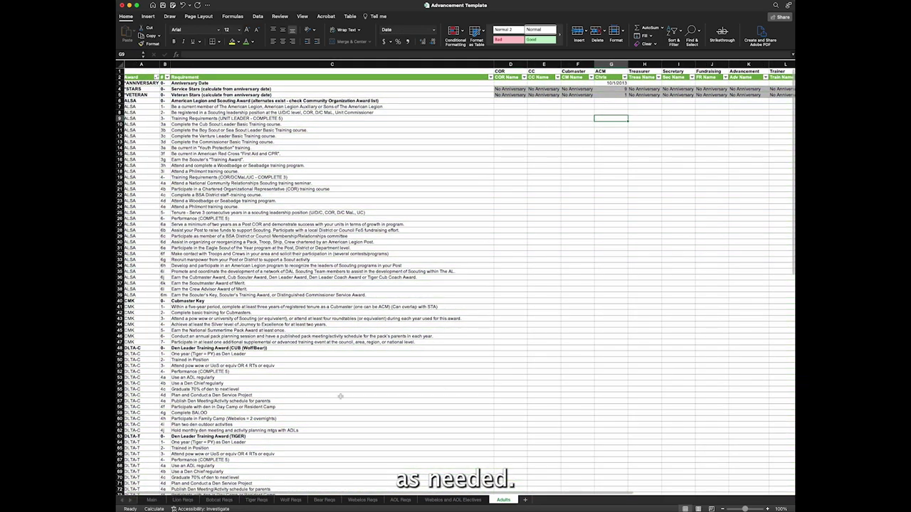
pyautogui.click(152, 500)
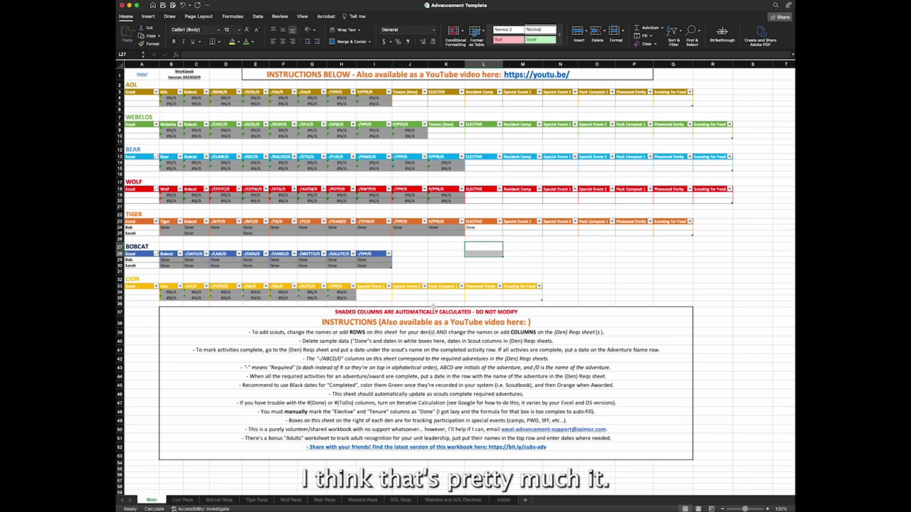
pyautogui.click(410, 276)
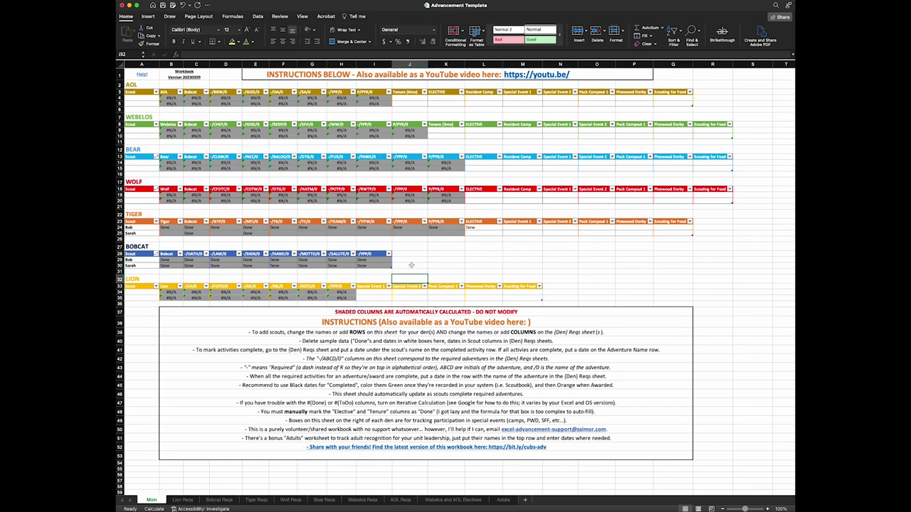
pyautogui.click(155, 77)
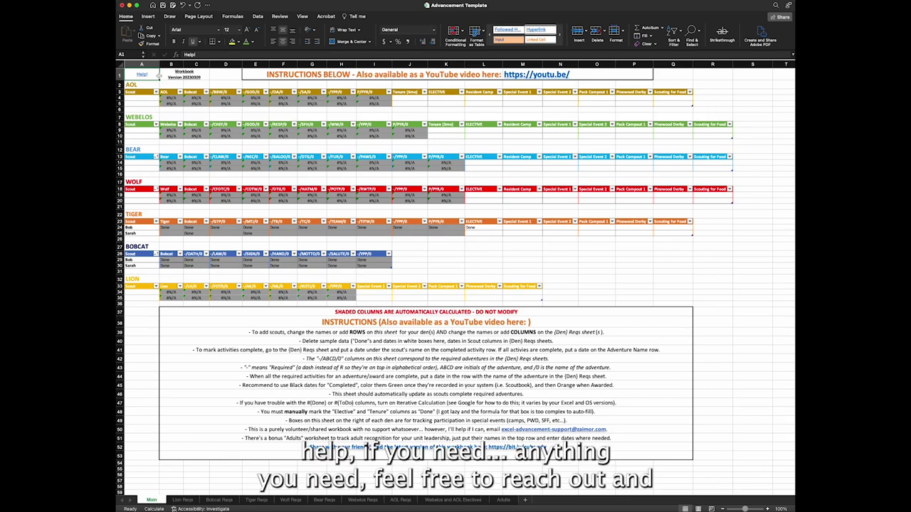
pyautogui.hscroll(1, 410, 269)
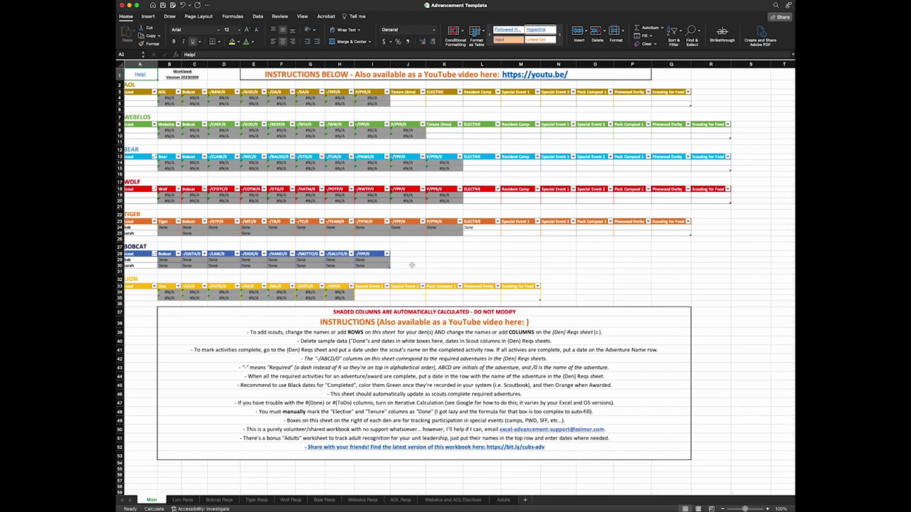
pyautogui.click(411, 265)
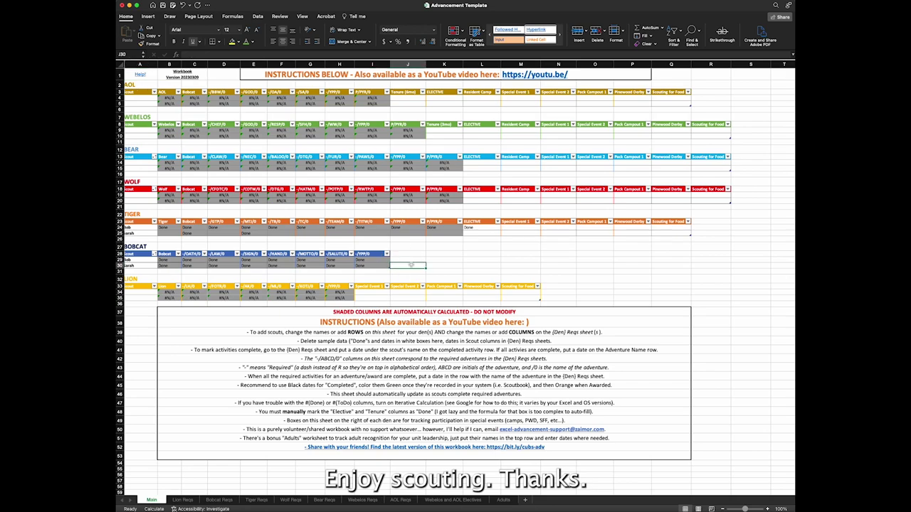